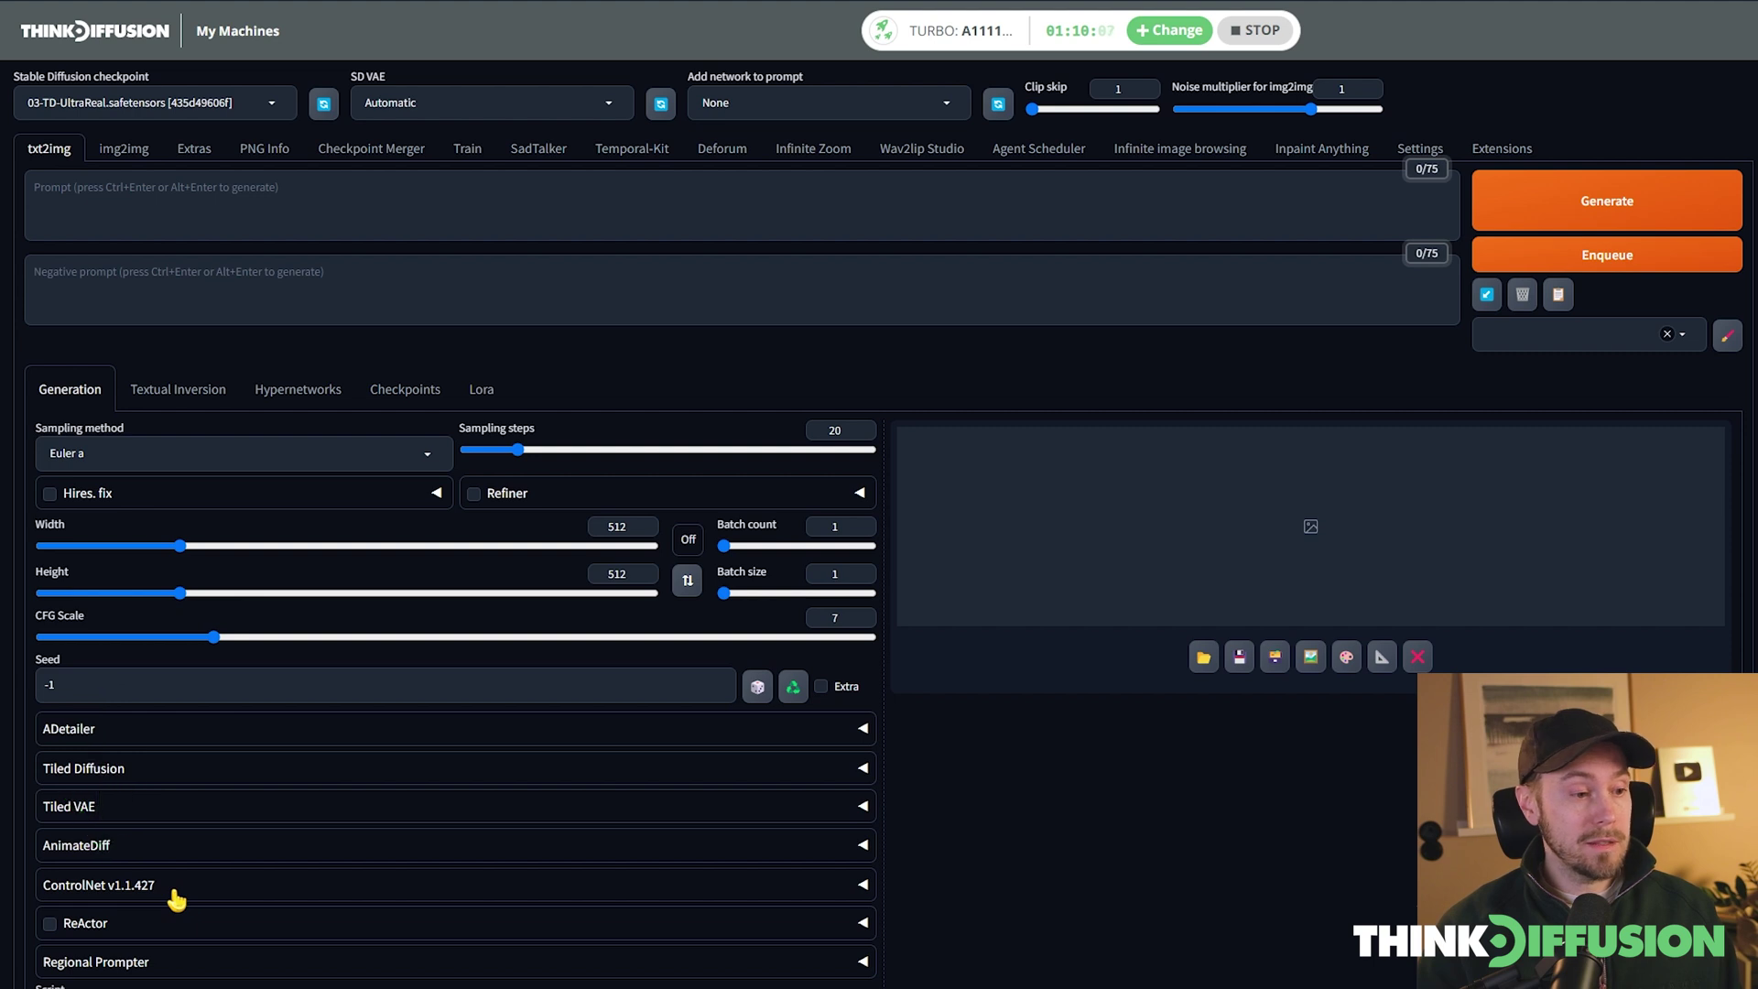
# Expand the ControlNet section, view the dancer photo 00041-3961999190.png in Windows Photos, then close it.
pyautogui.click(174, 889)
pyautogui.scroll(-4, 1364, 620)
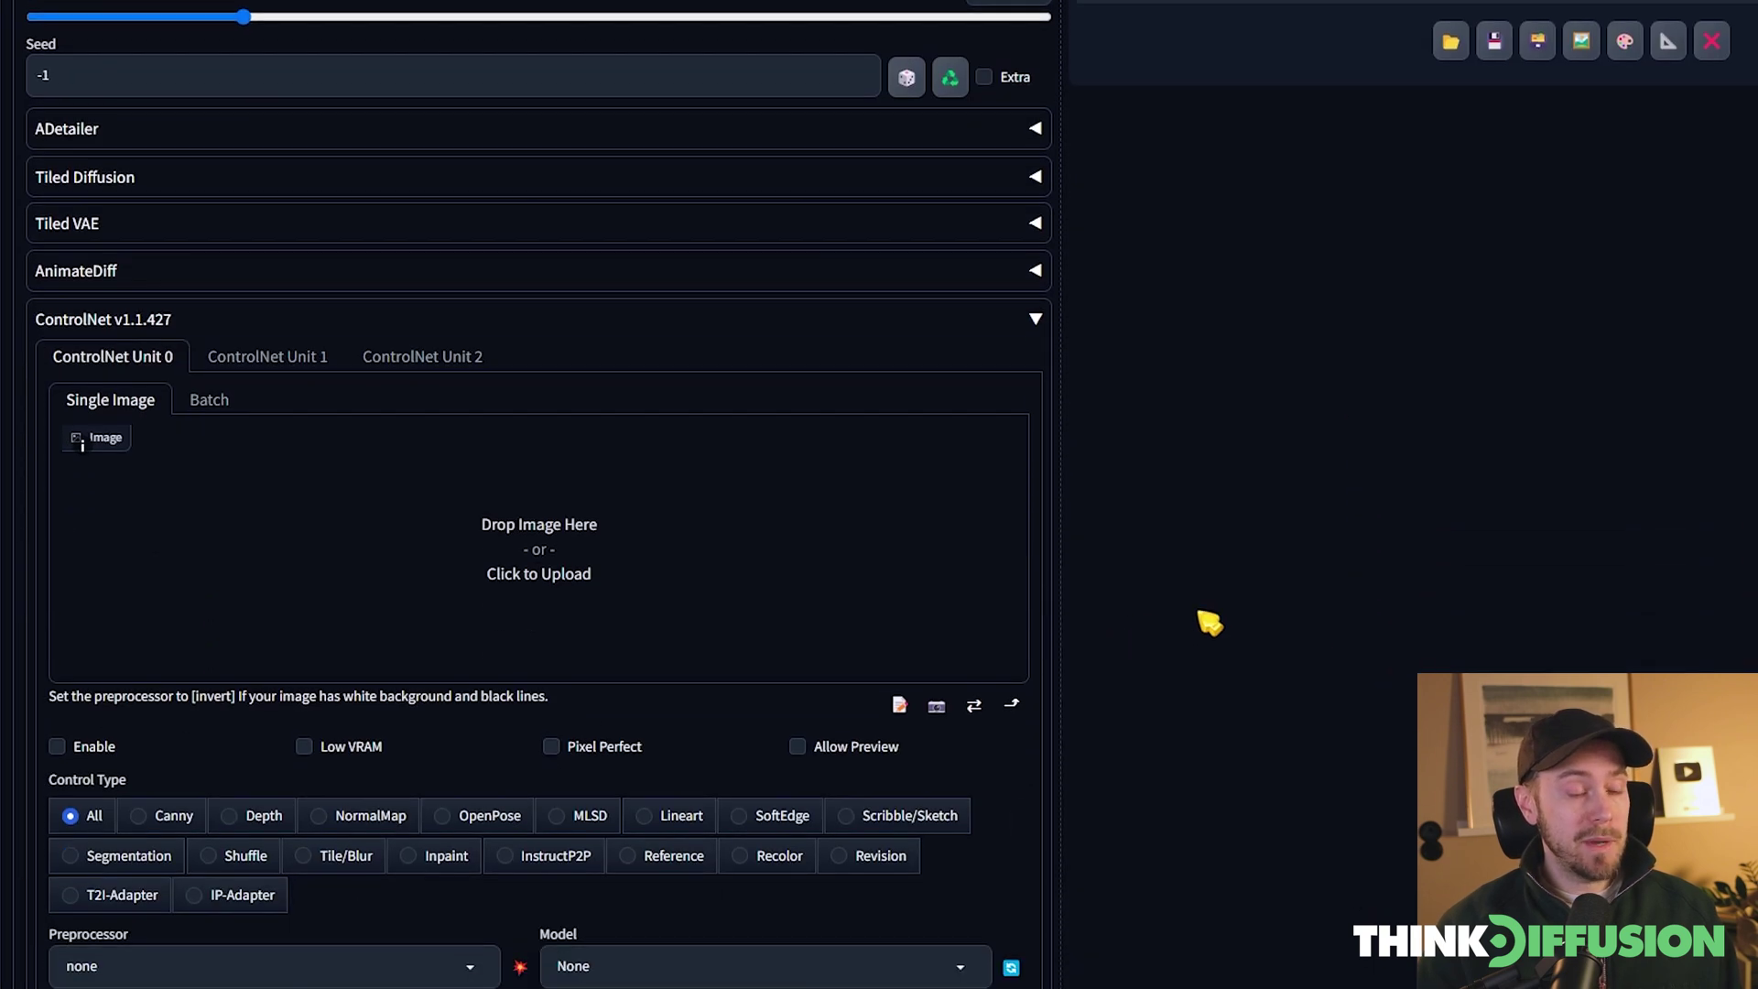
pyautogui.scroll(-3, 874, 444)
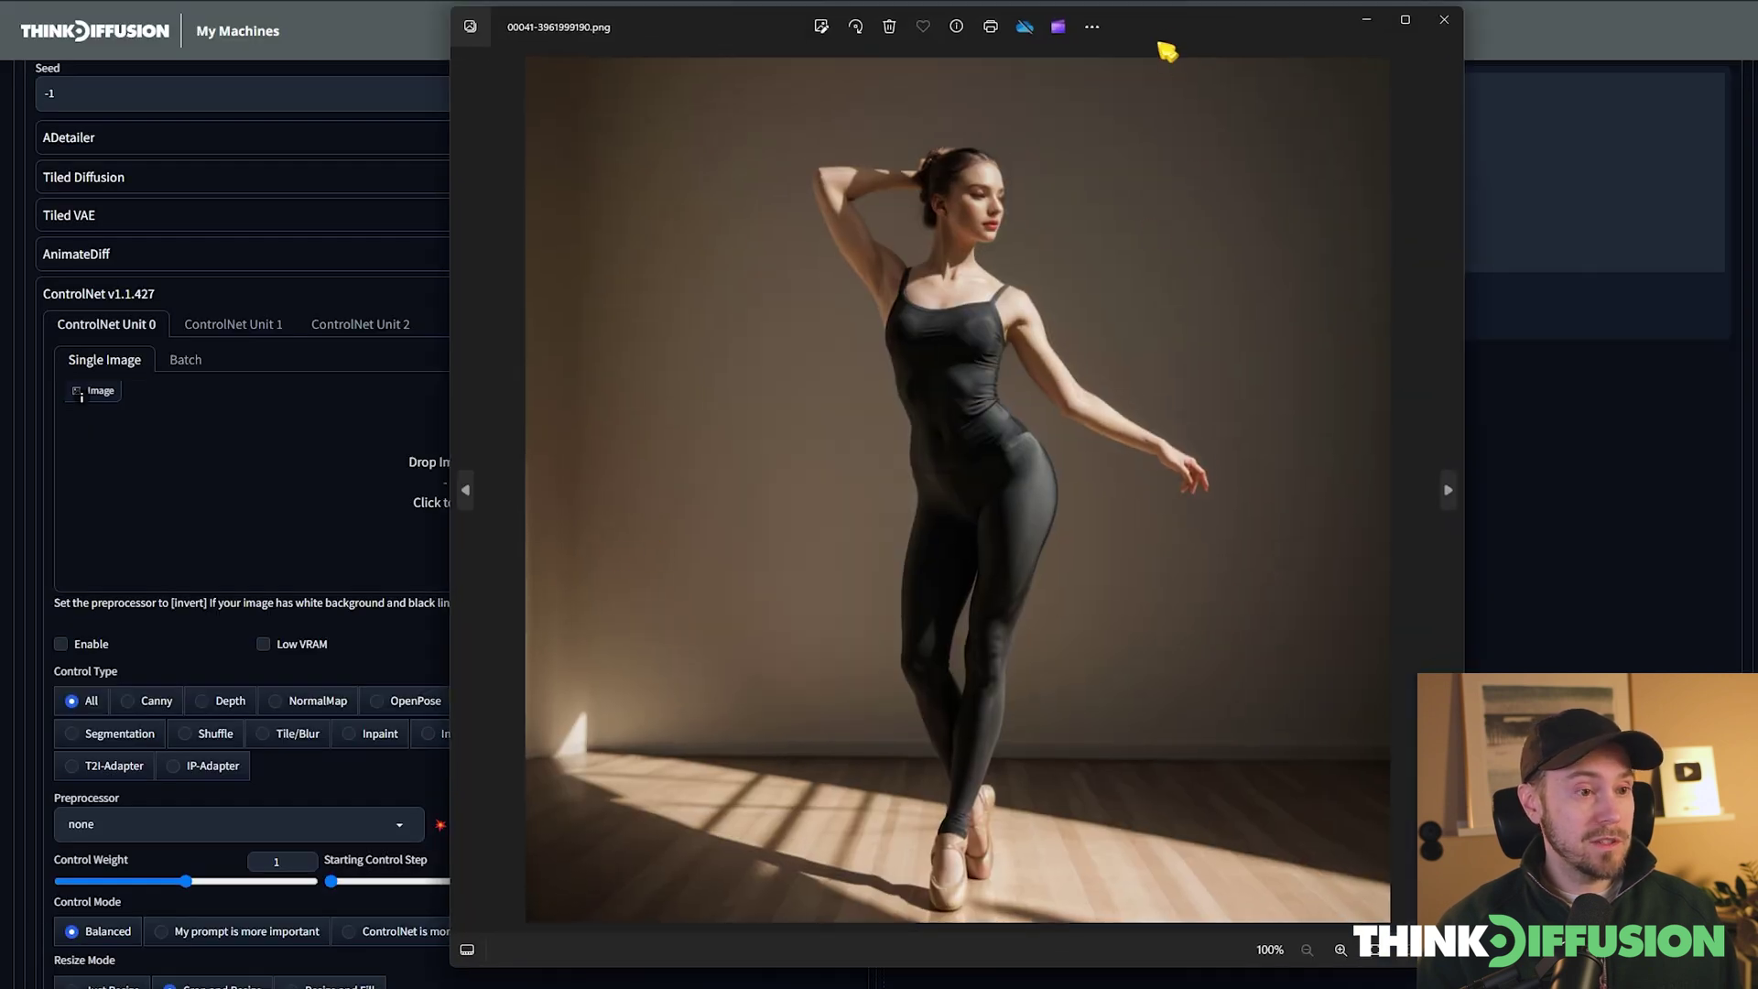
pyautogui.moveTo(1167, 53); pyautogui.dragTo(1249, 60)
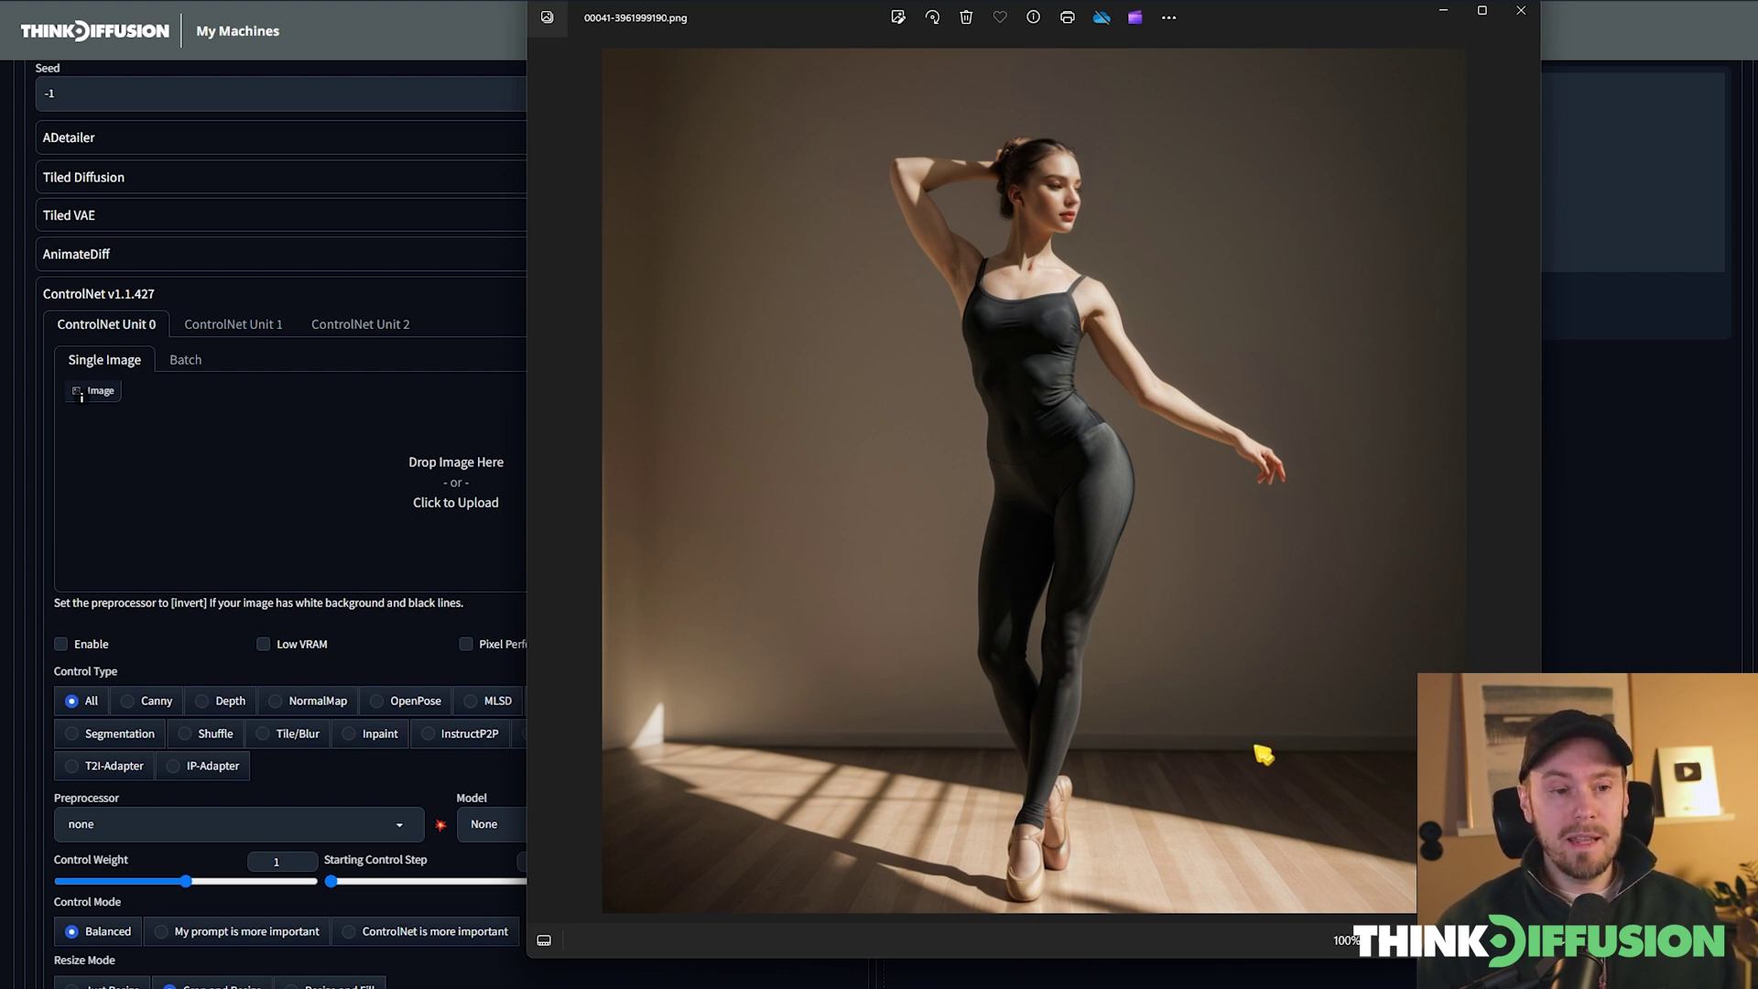
pyautogui.click(1520, 10)
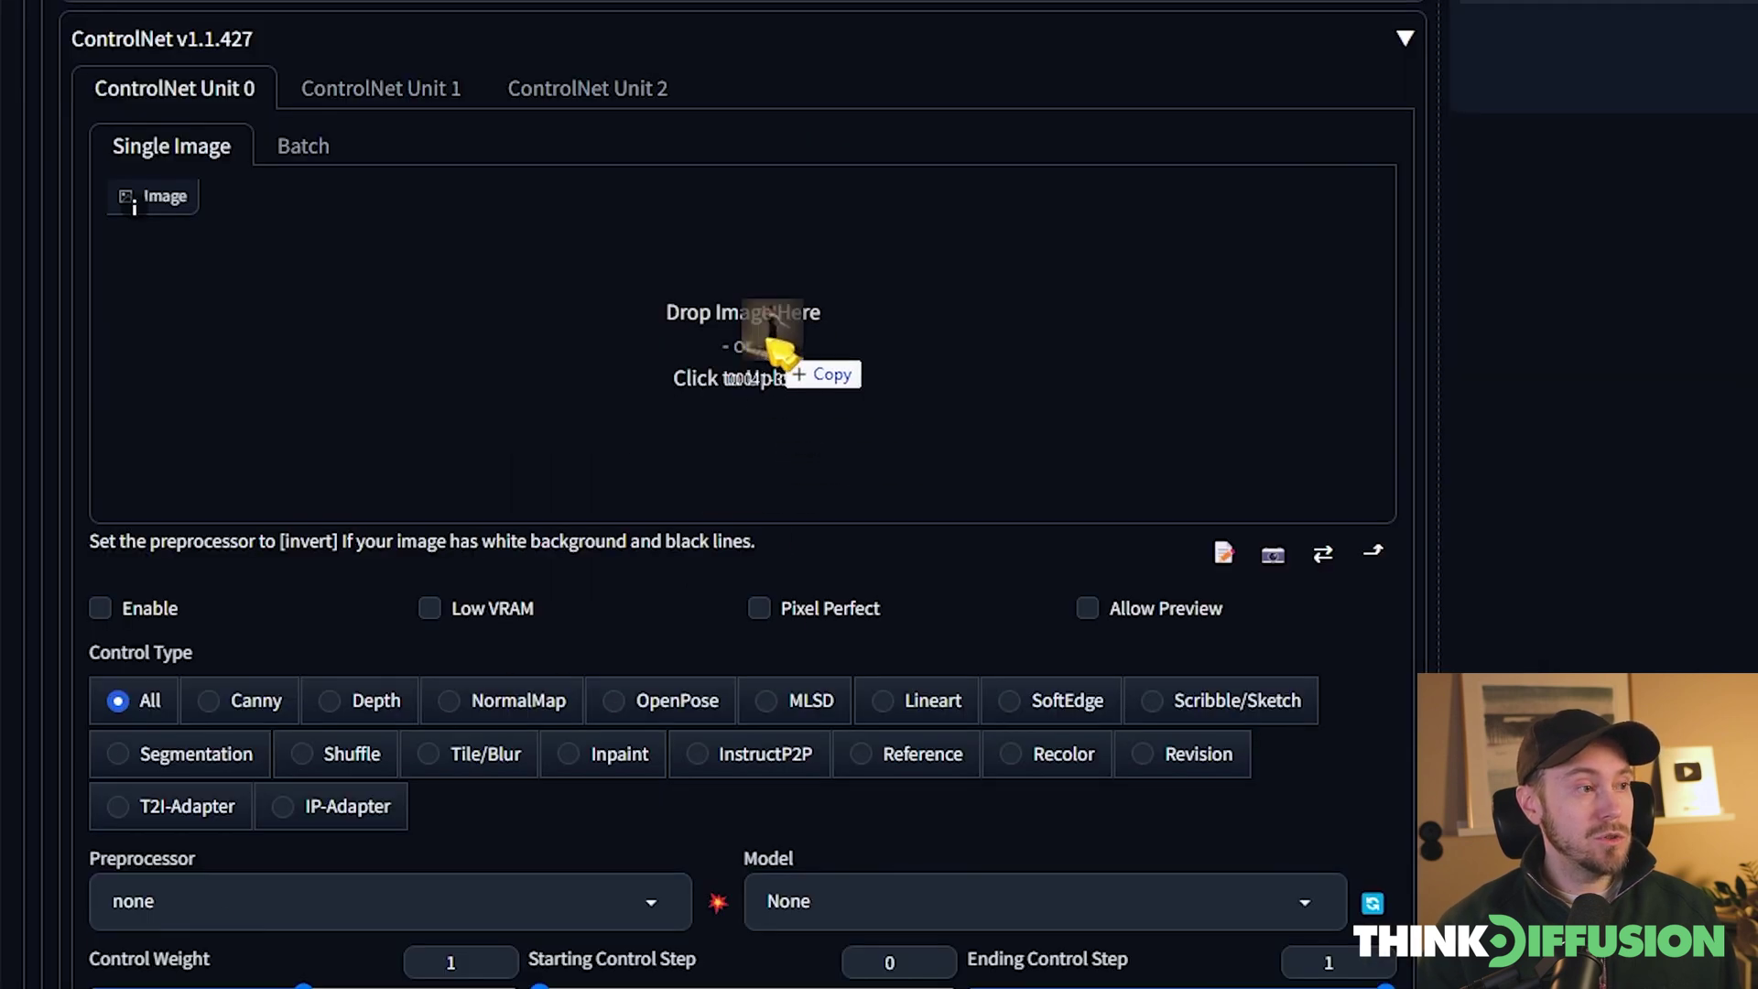
# Load the dancer photo into ControlNet Unit 0 as OpenPose and preview its pose skeleton.
pyautogui.moveTo(481, 474); pyautogui.dragTo(483, 471)
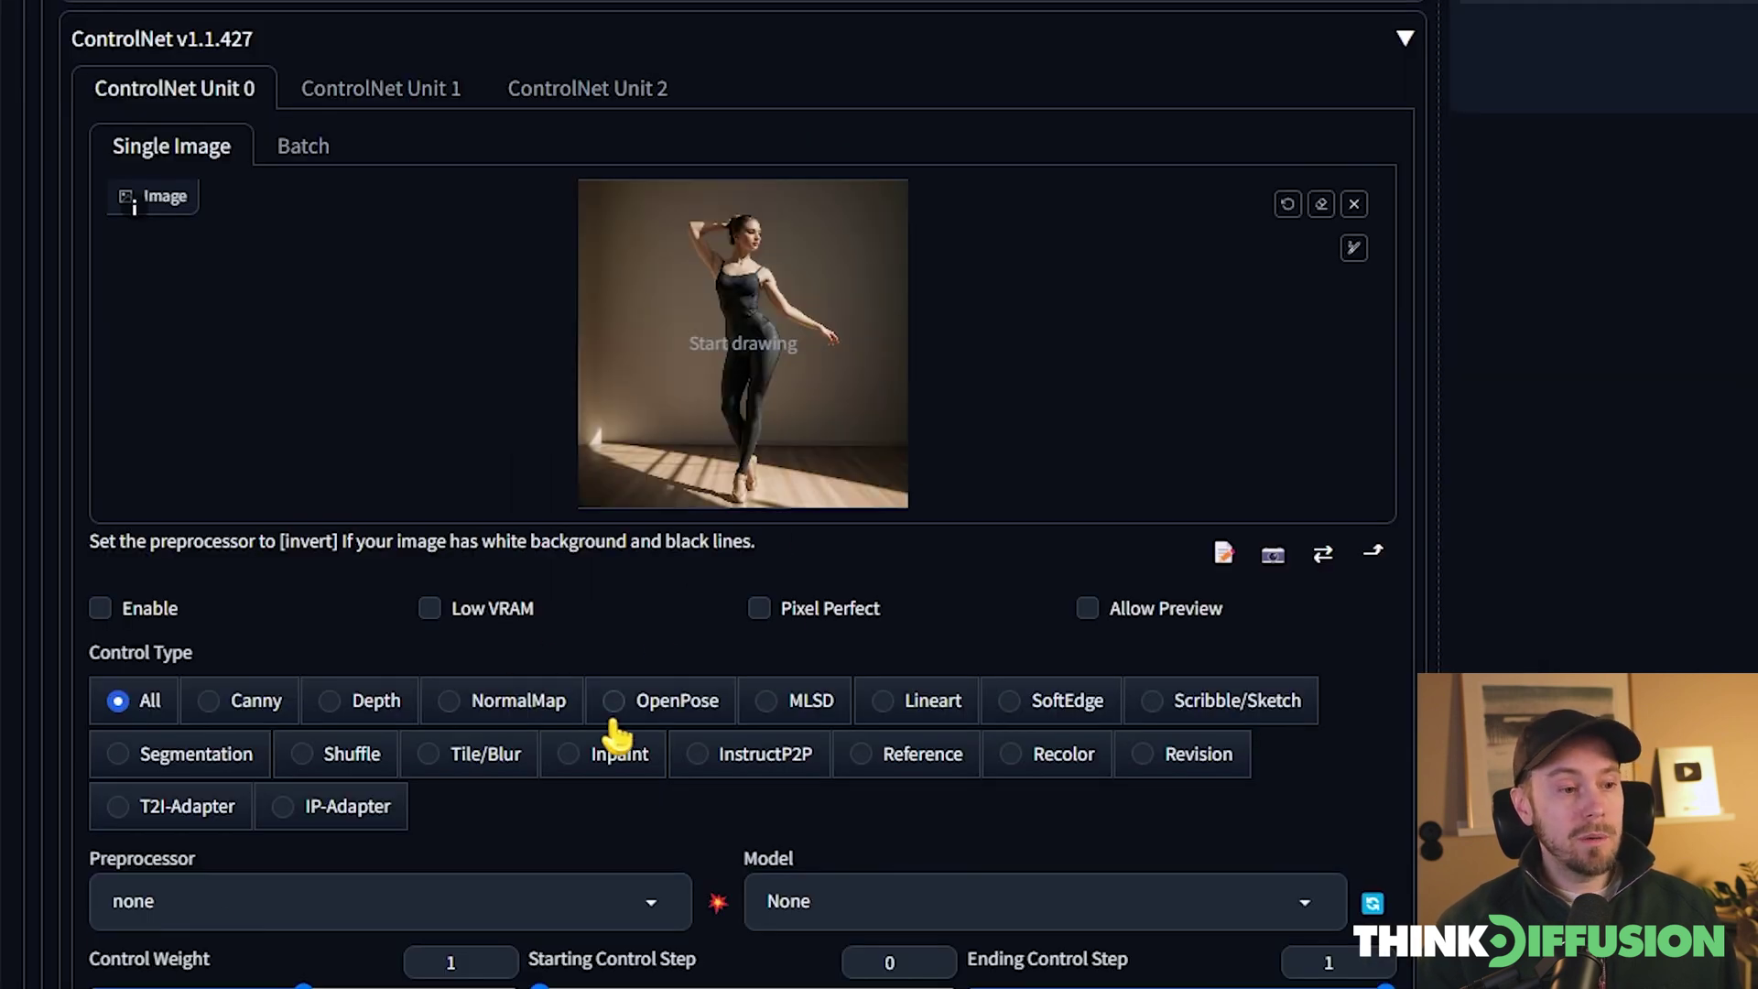
pyautogui.click(660, 722)
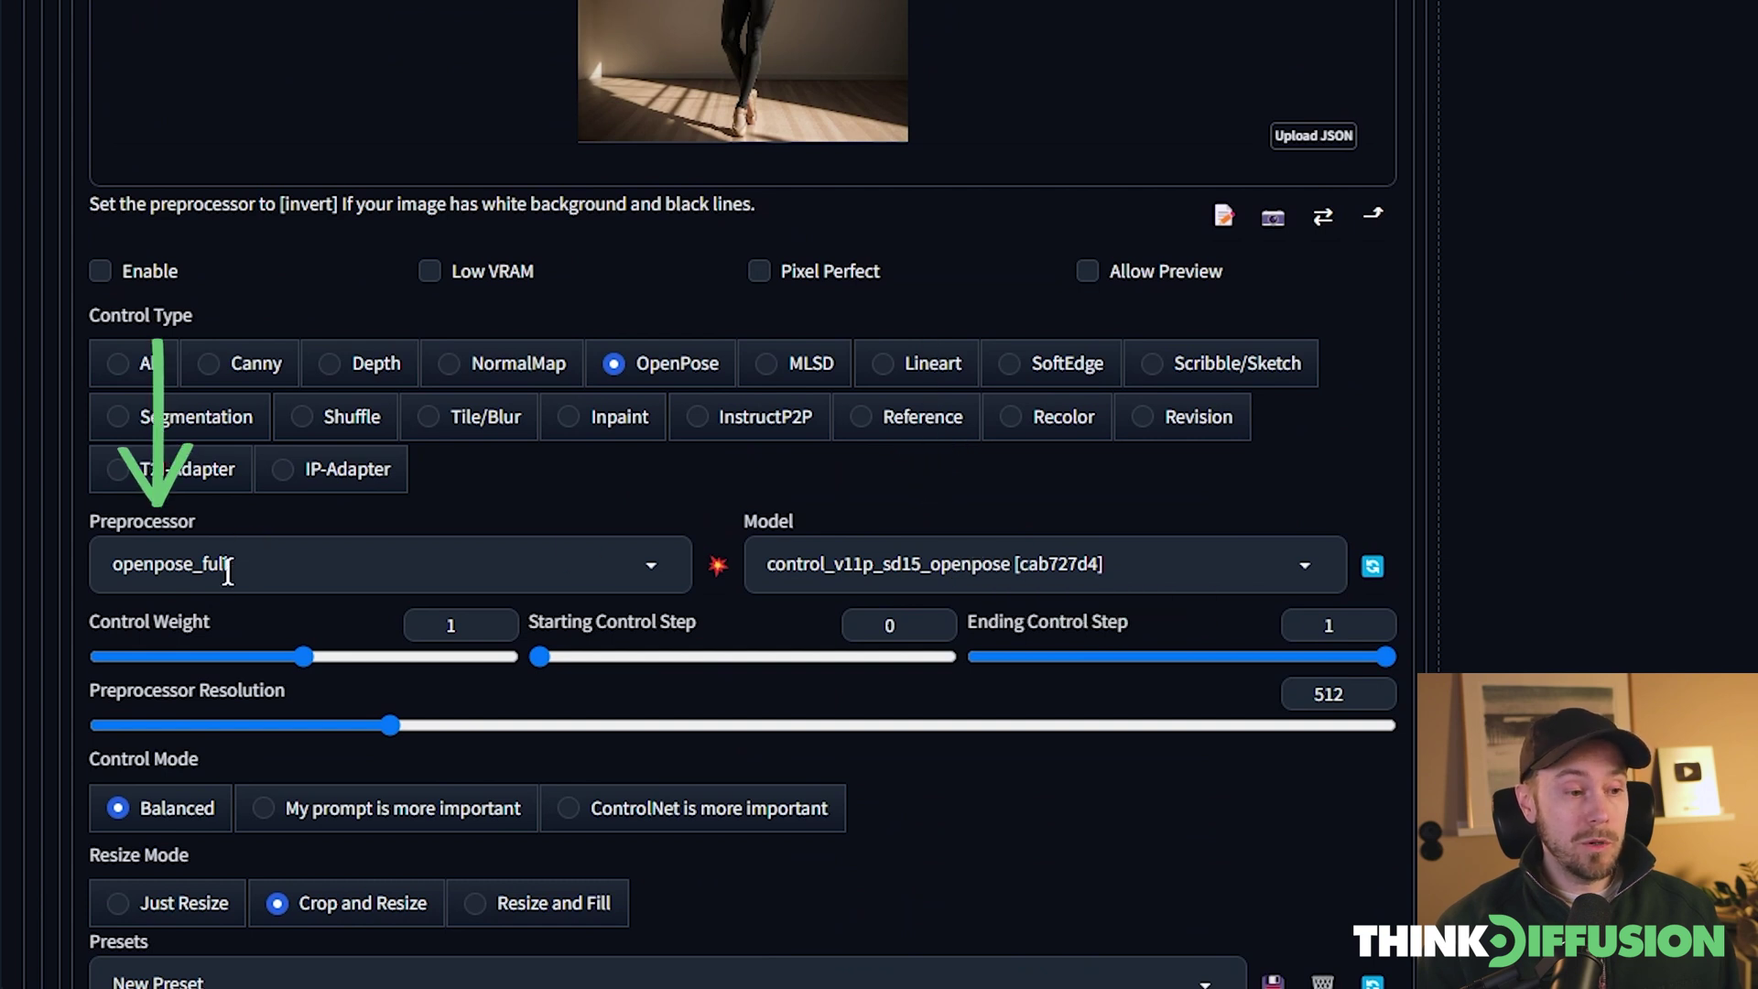
pyautogui.click(719, 570)
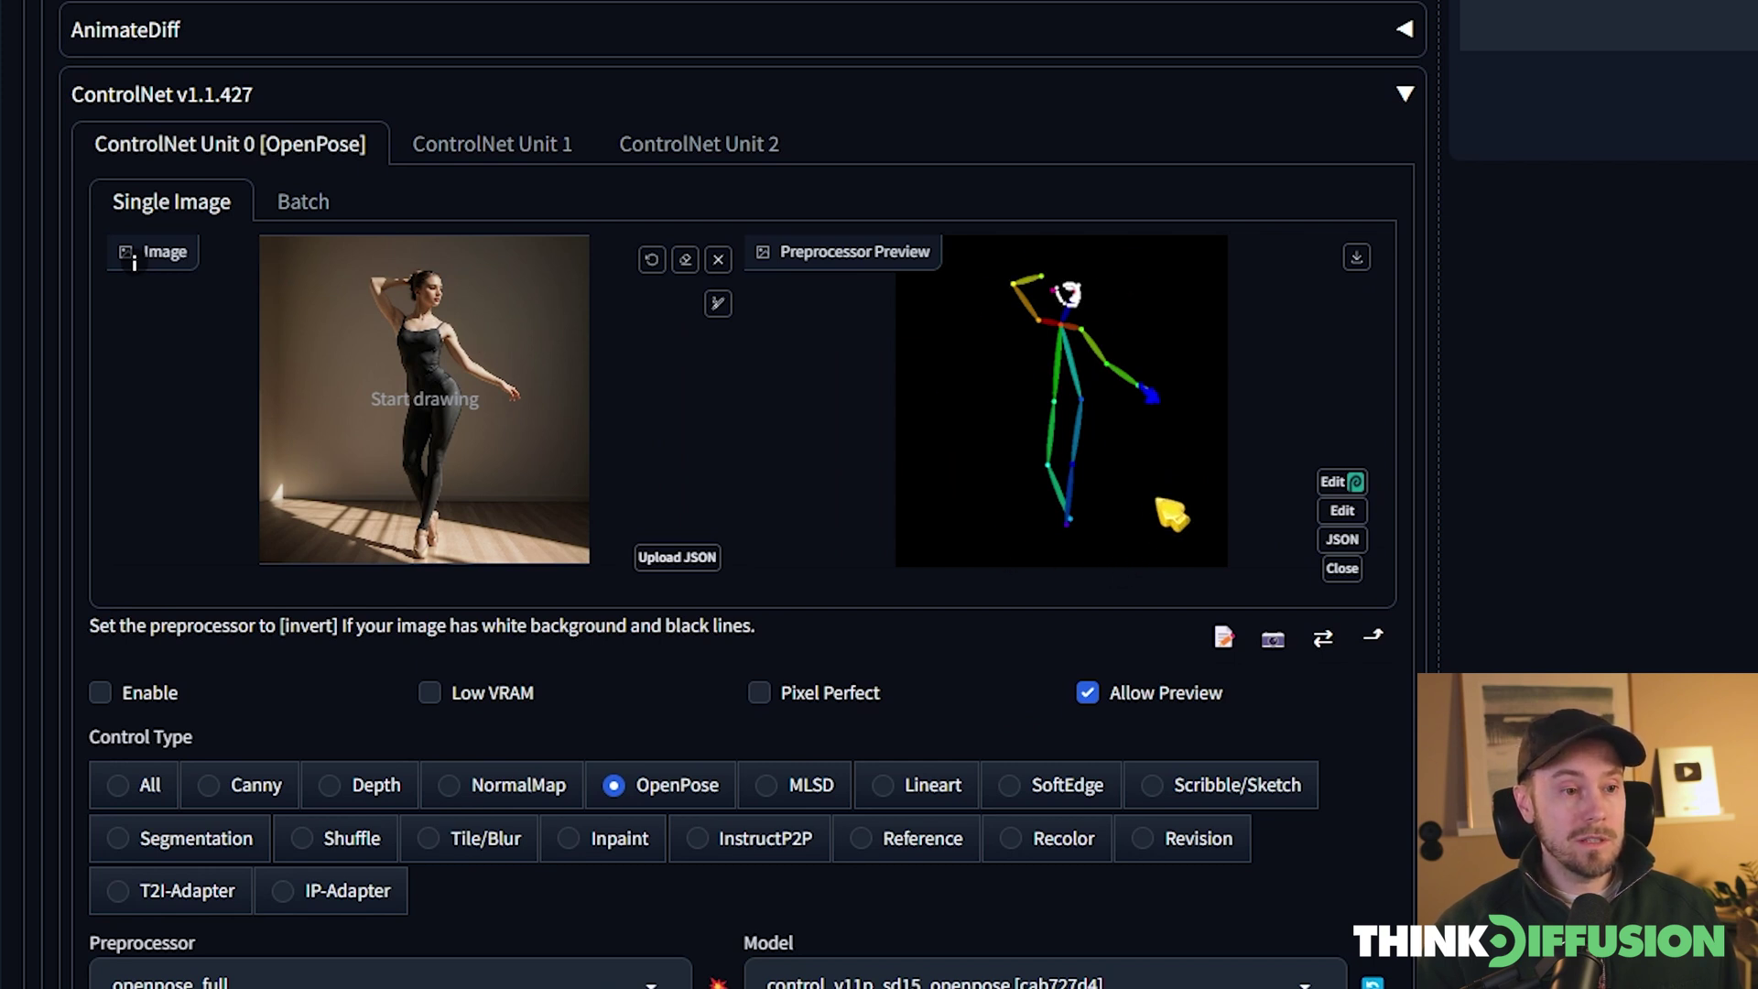
# Enable the OpenPose unit with Pixel Perfect and set sampling steps to 30.
pyautogui.click(101, 694)
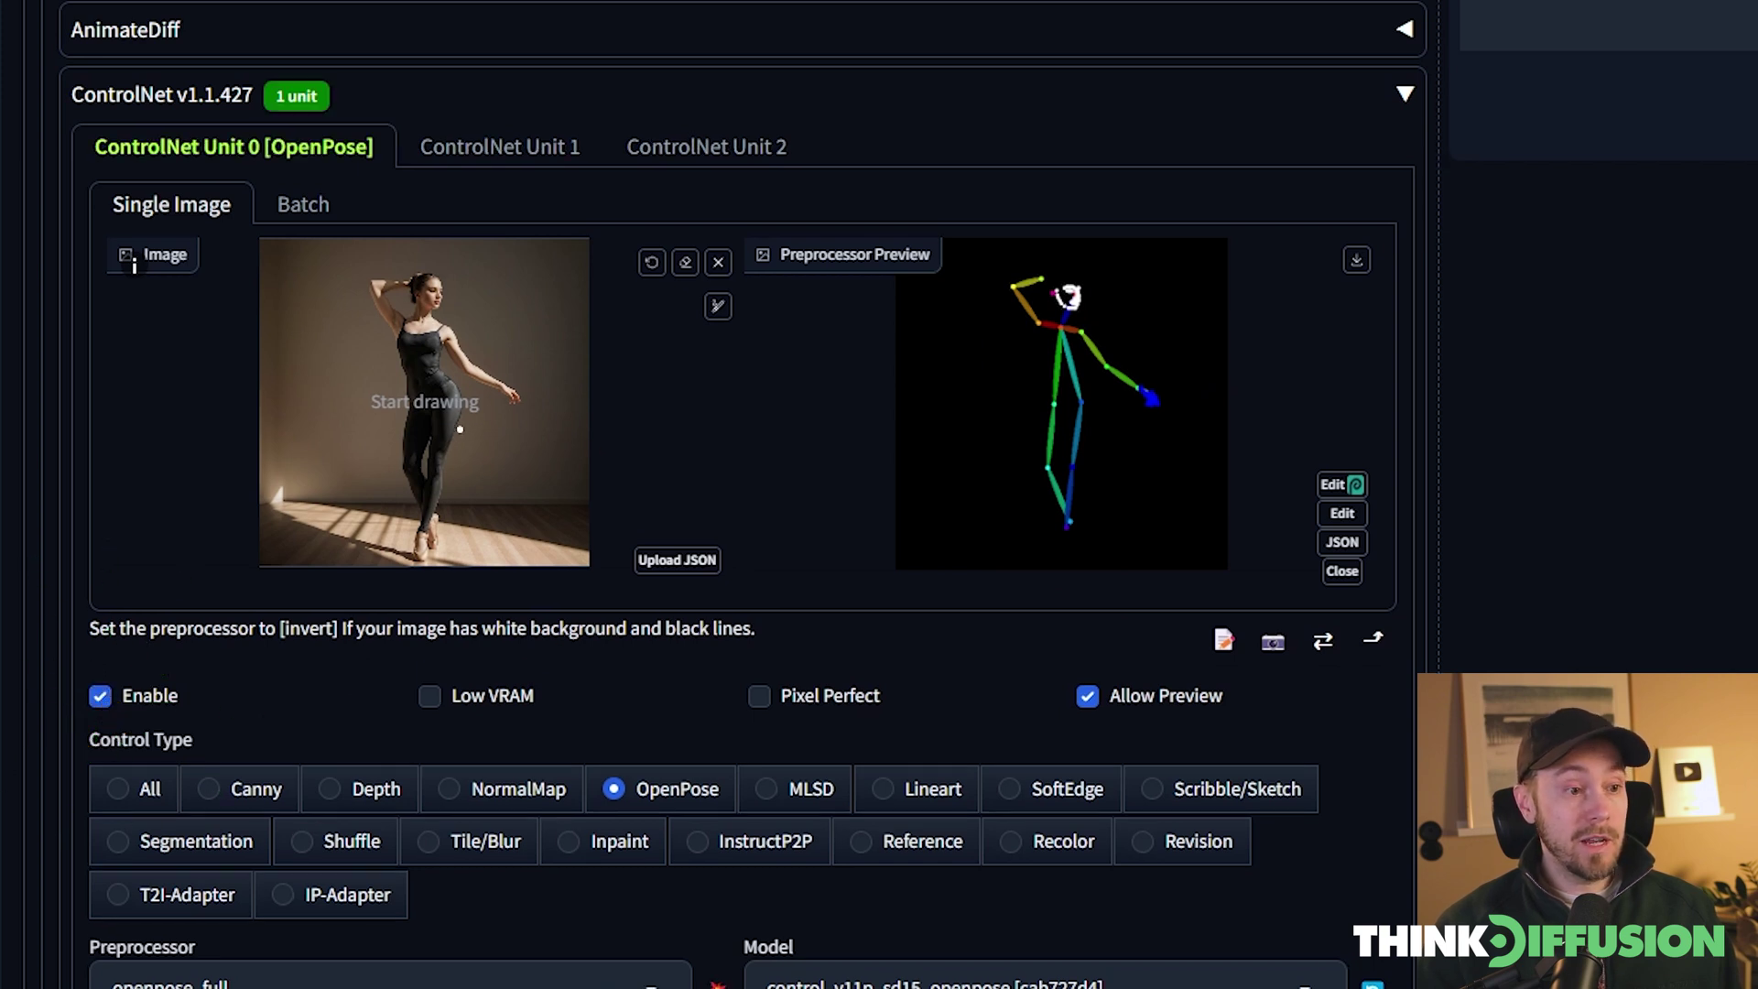
pyautogui.click(759, 696)
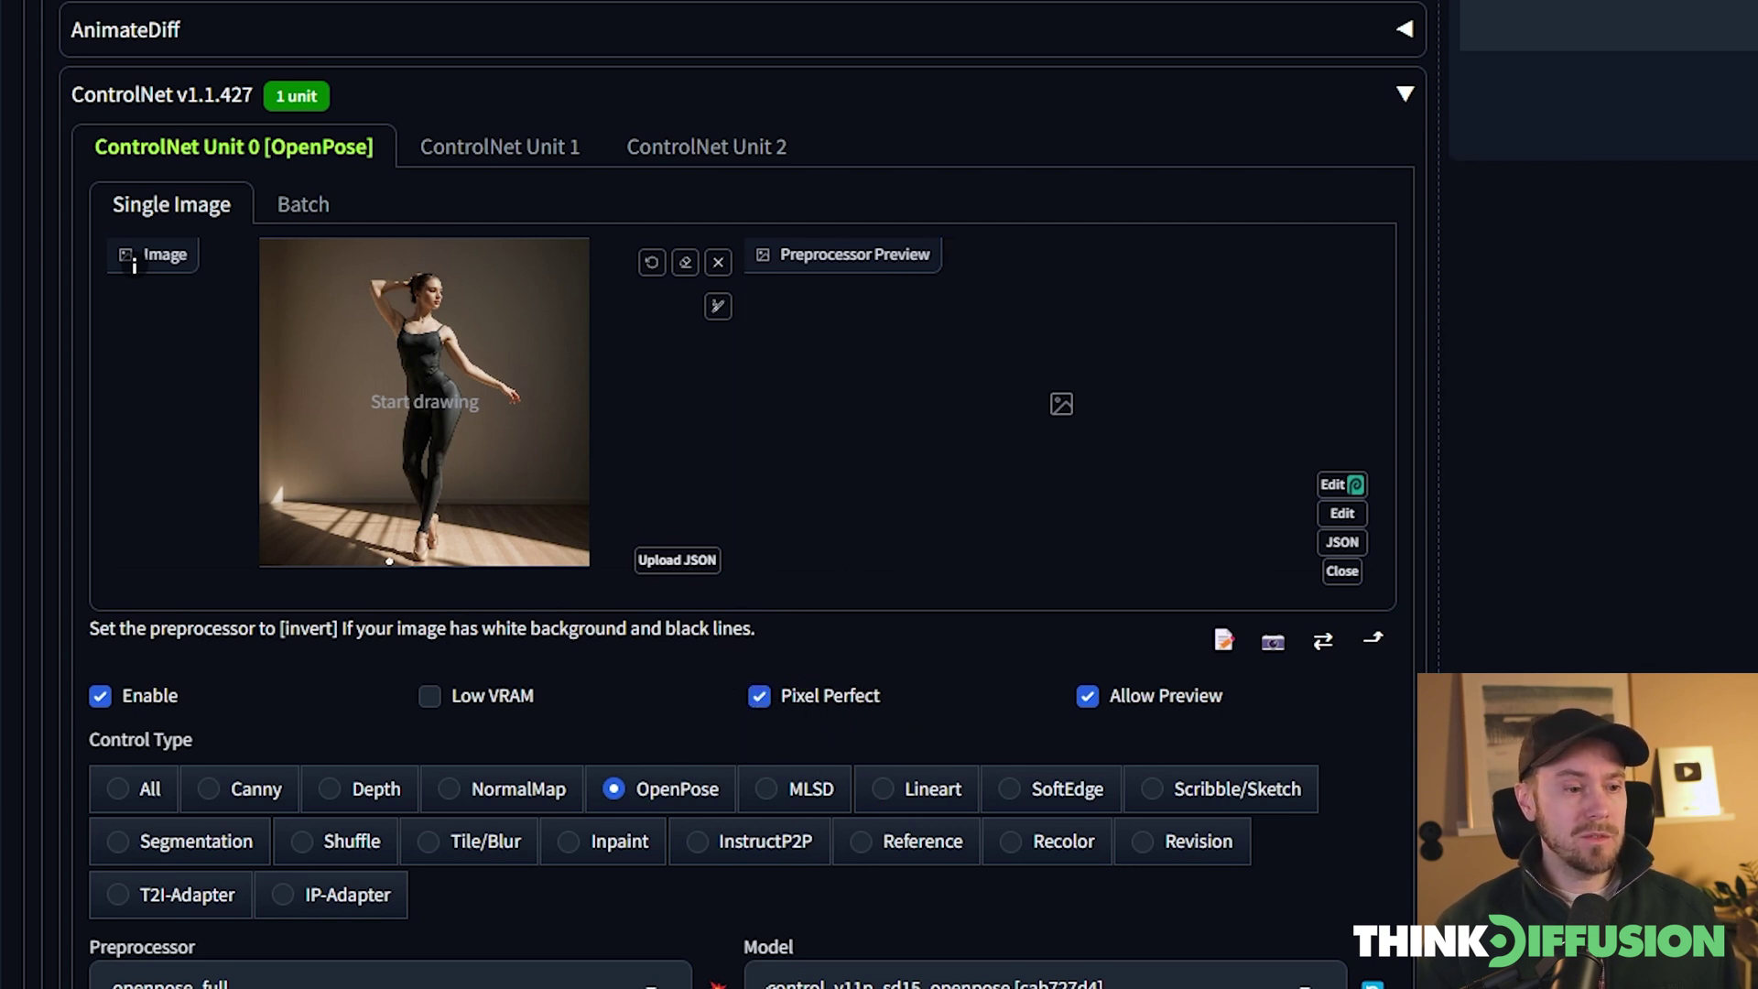
pyautogui.scroll(-2, 338, 957)
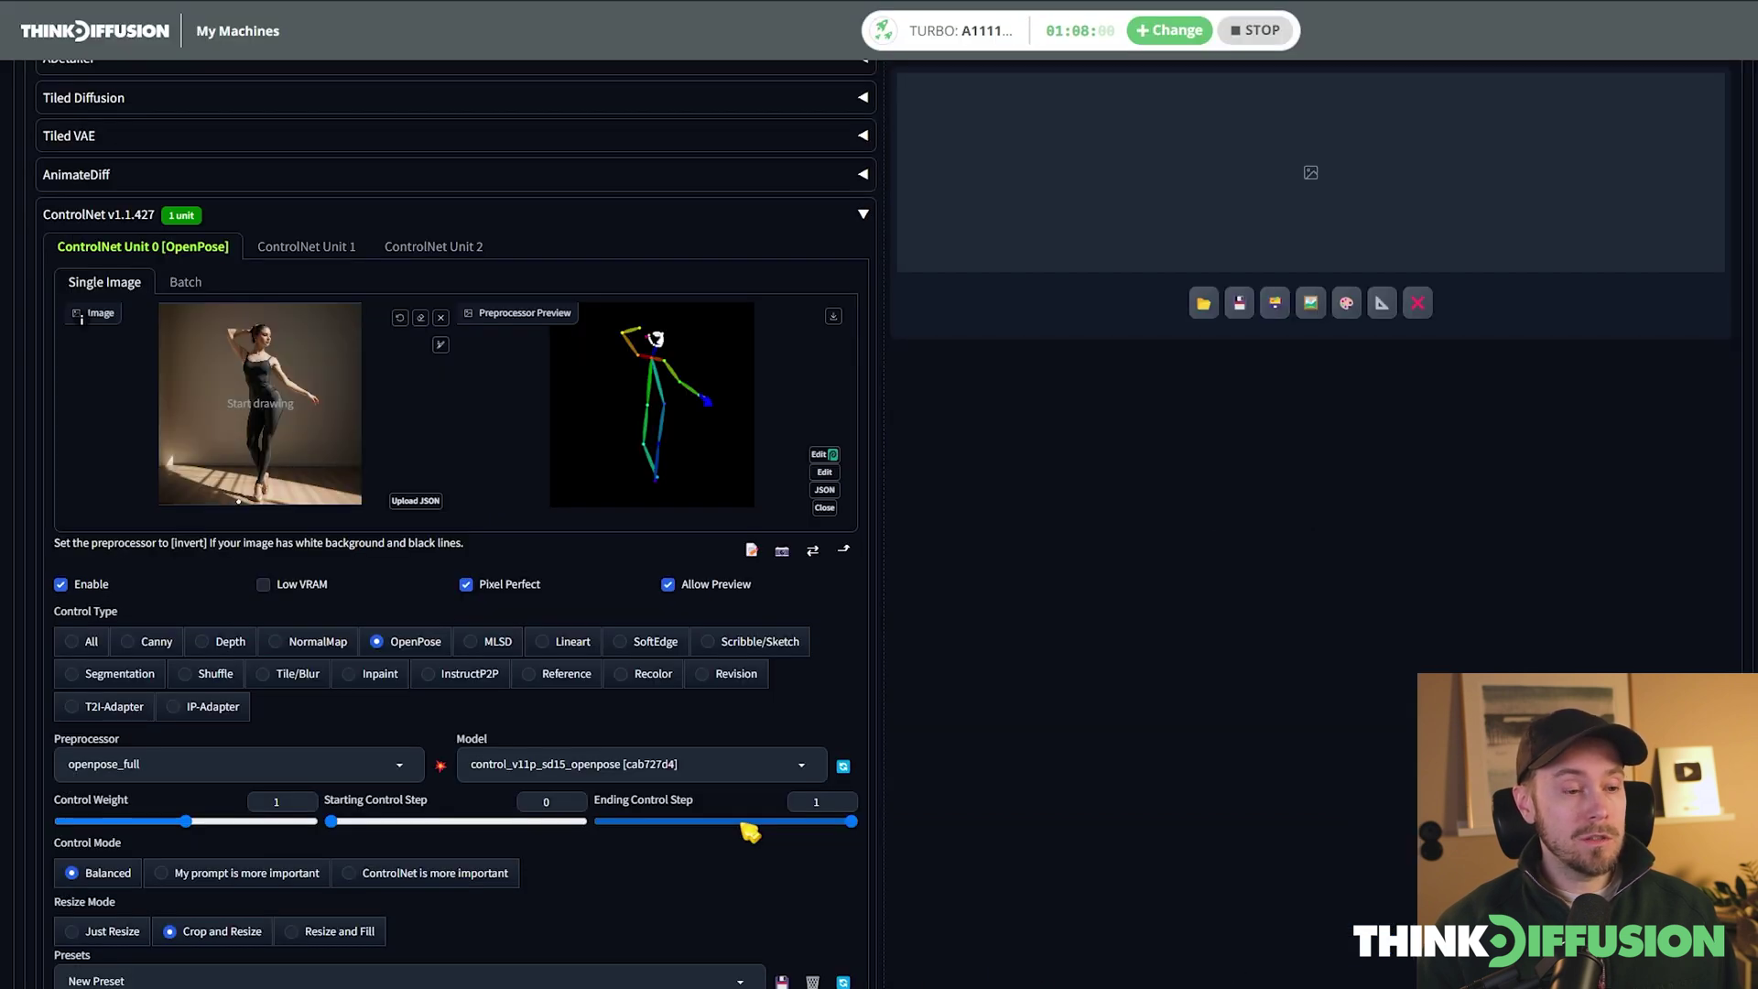
pyautogui.scroll(5, 916, 796)
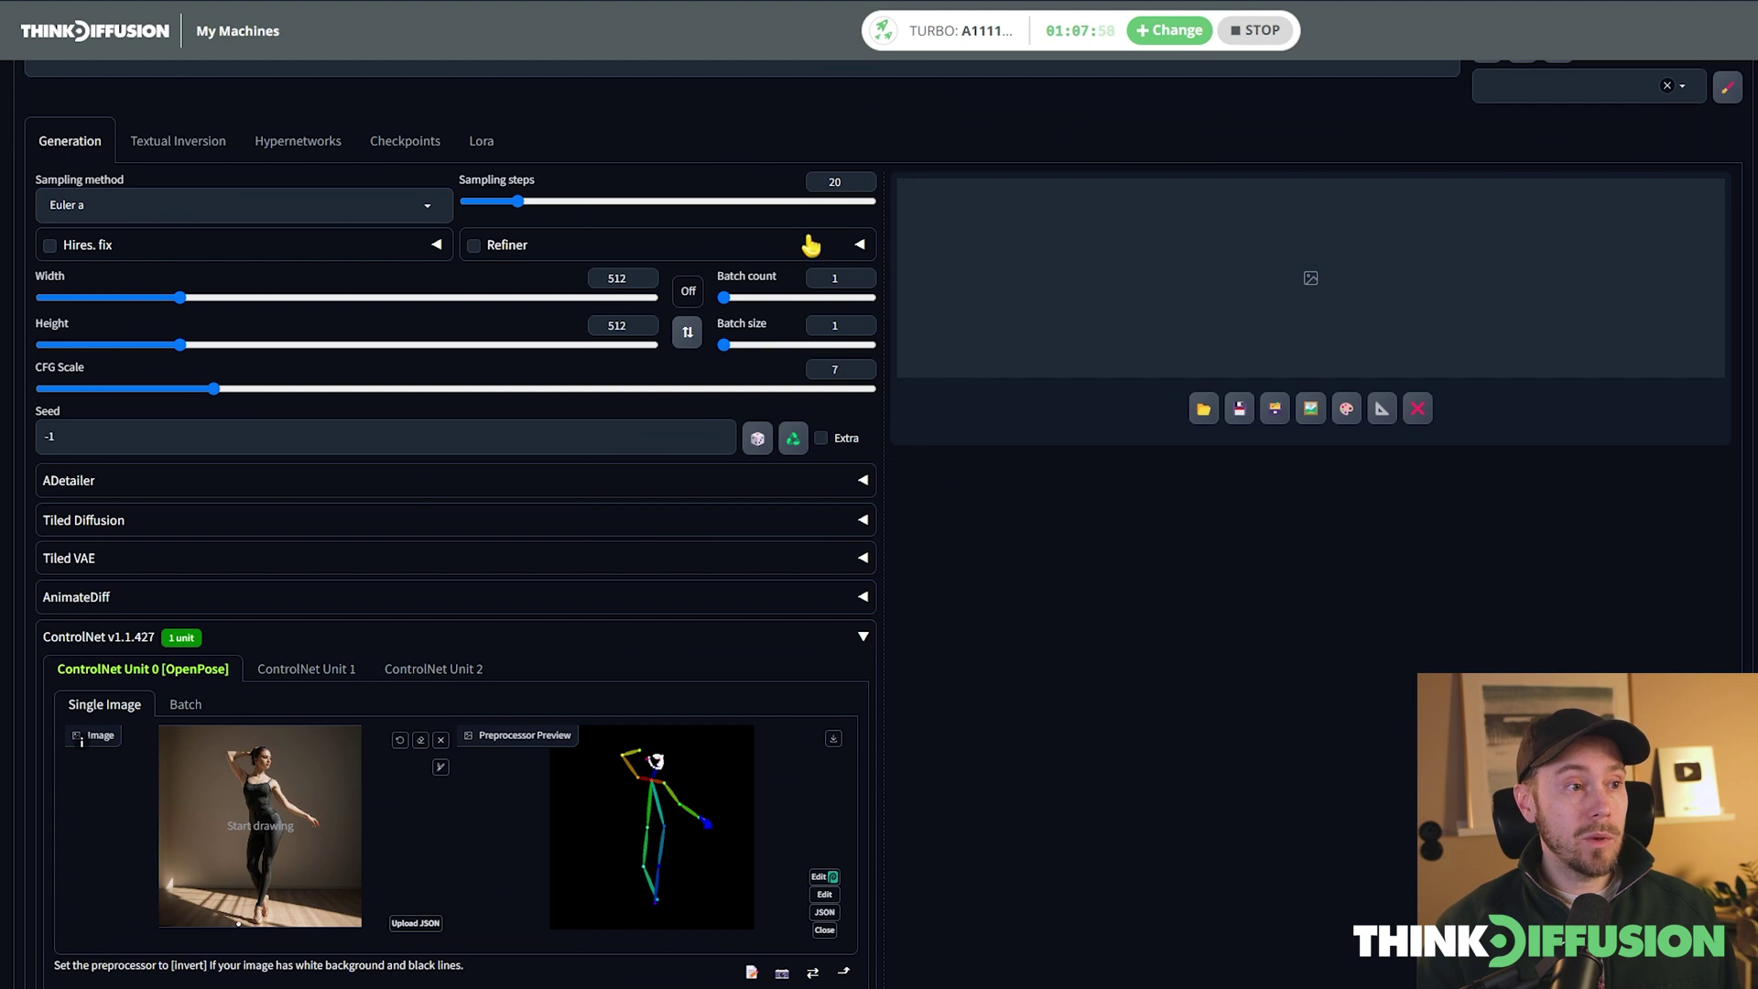
pyautogui.doubleClick(829, 182)
pyautogui.write('30')
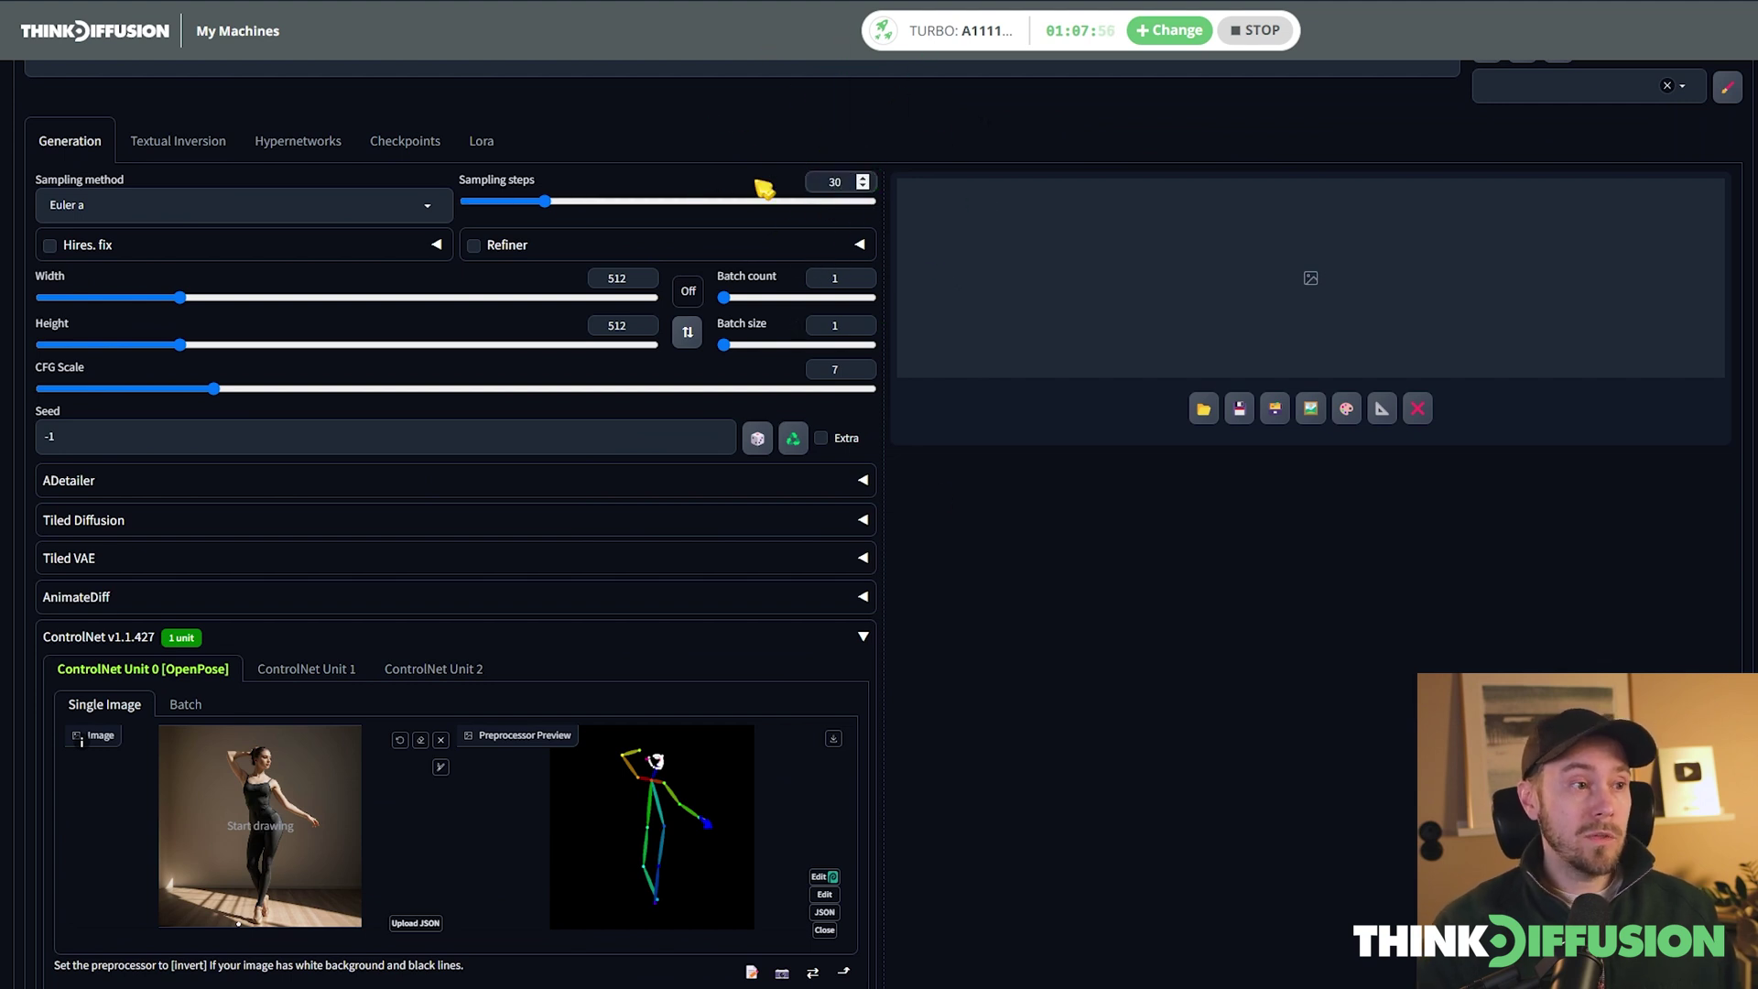
# Try different starting and ending control steps, then restore them to 0 and 1.
pyautogui.scroll(-4, 1062, 586)
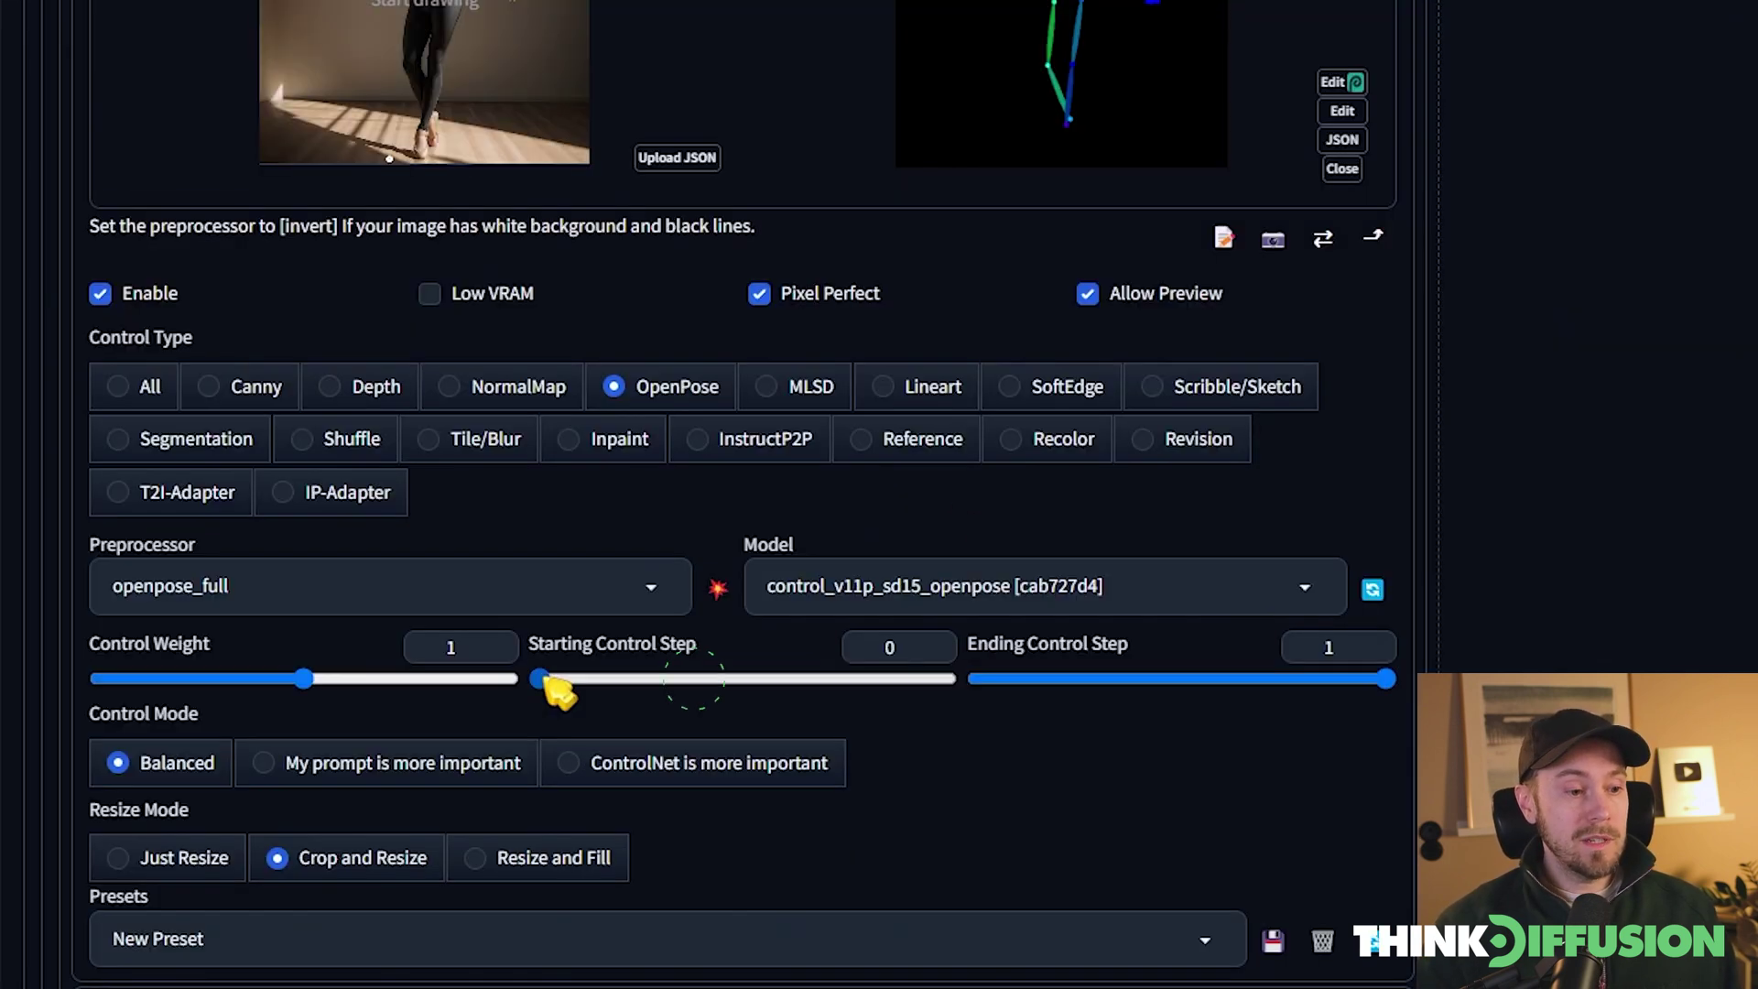
pyautogui.moveTo(331, 906); pyautogui.dragTo(444, 905)
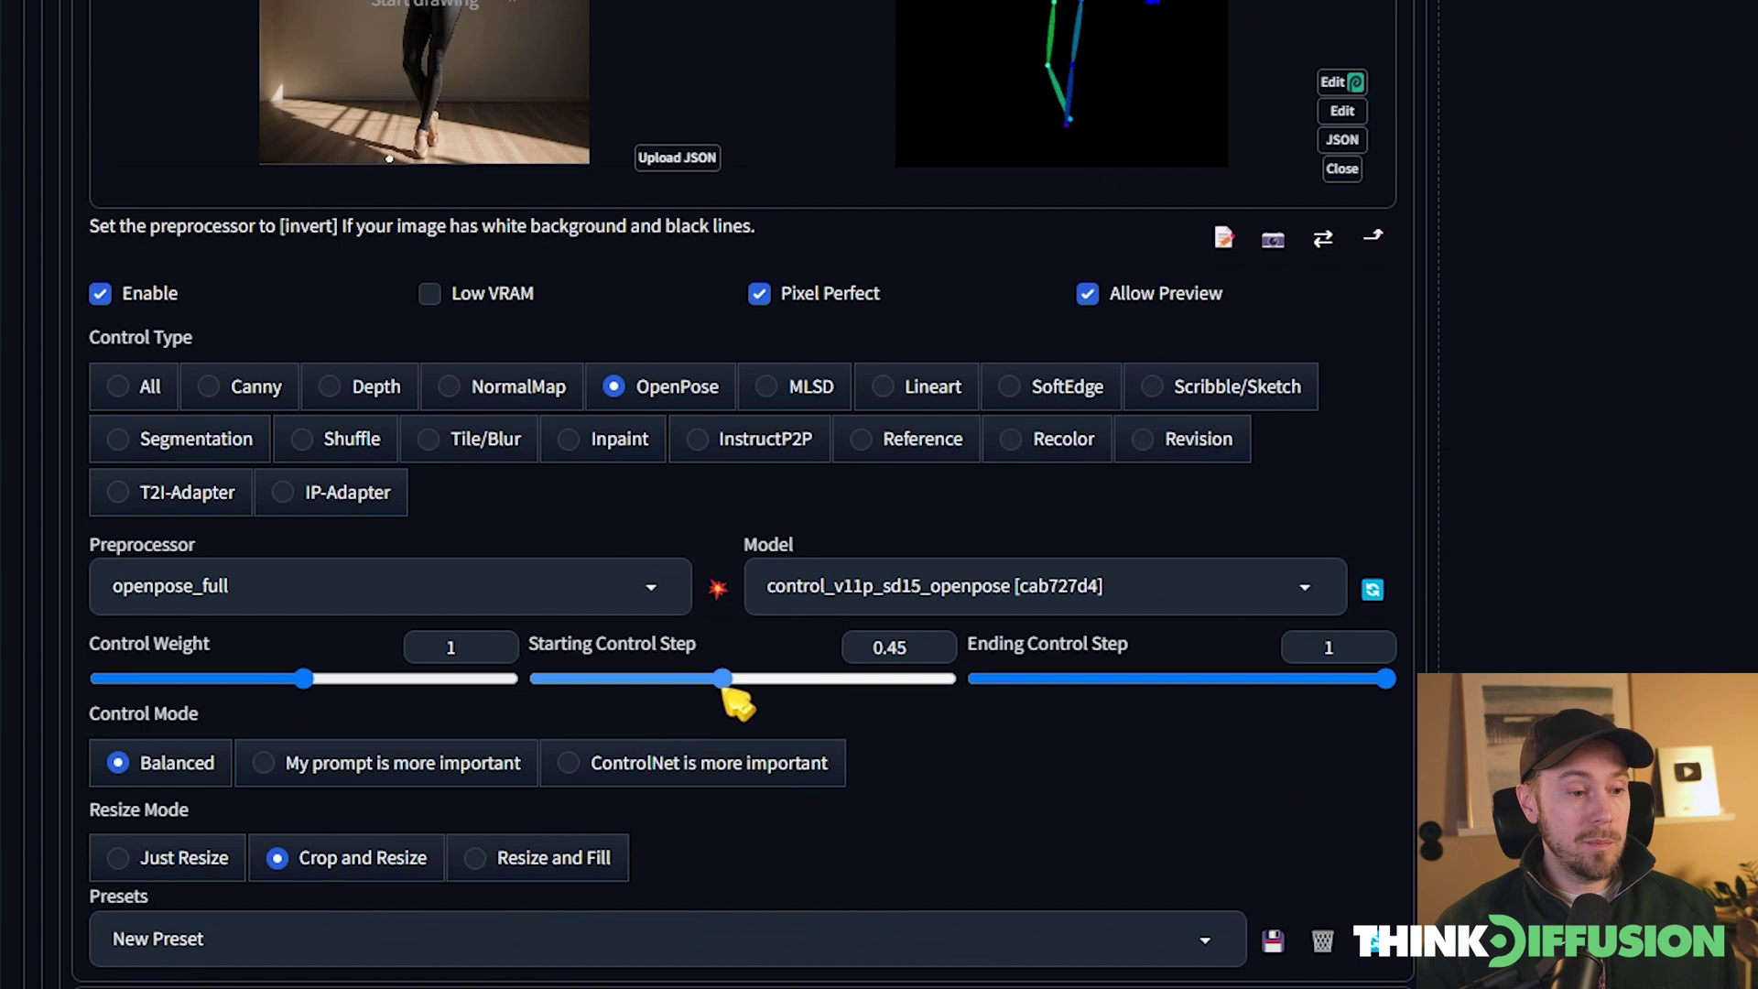
pyautogui.moveTo(730, 695); pyautogui.dragTo(751, 694)
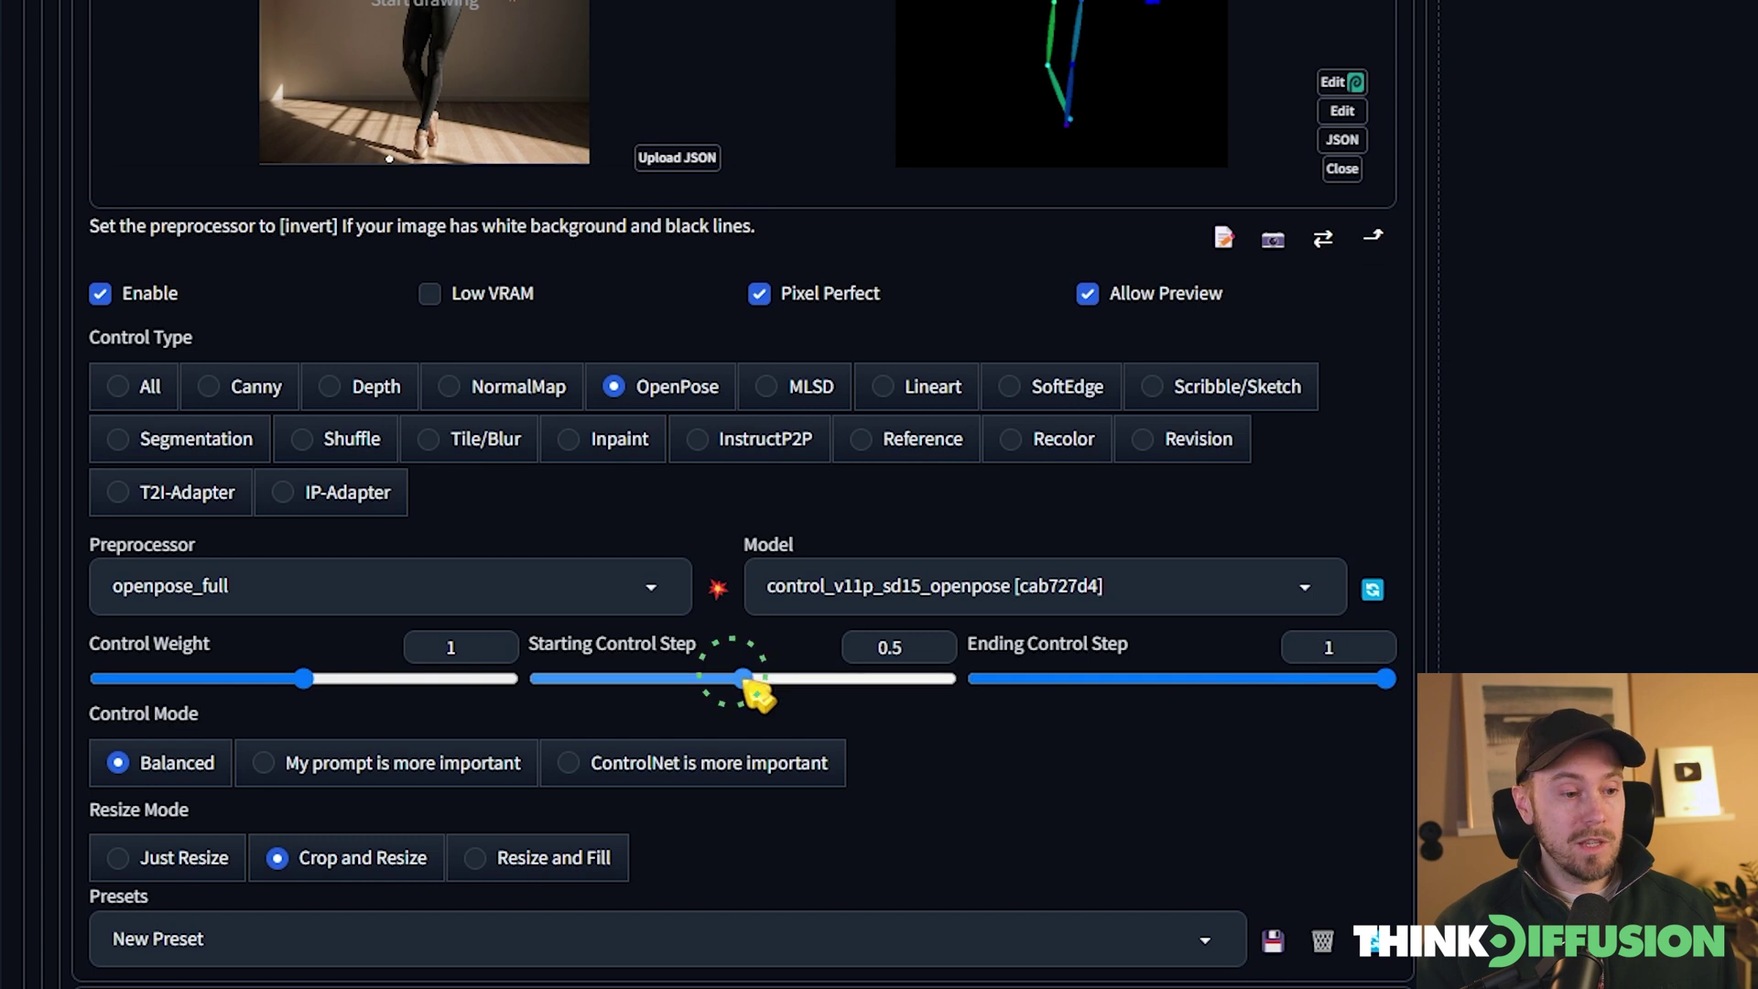
pyautogui.moveTo(743, 679); pyautogui.dragTo(542, 680)
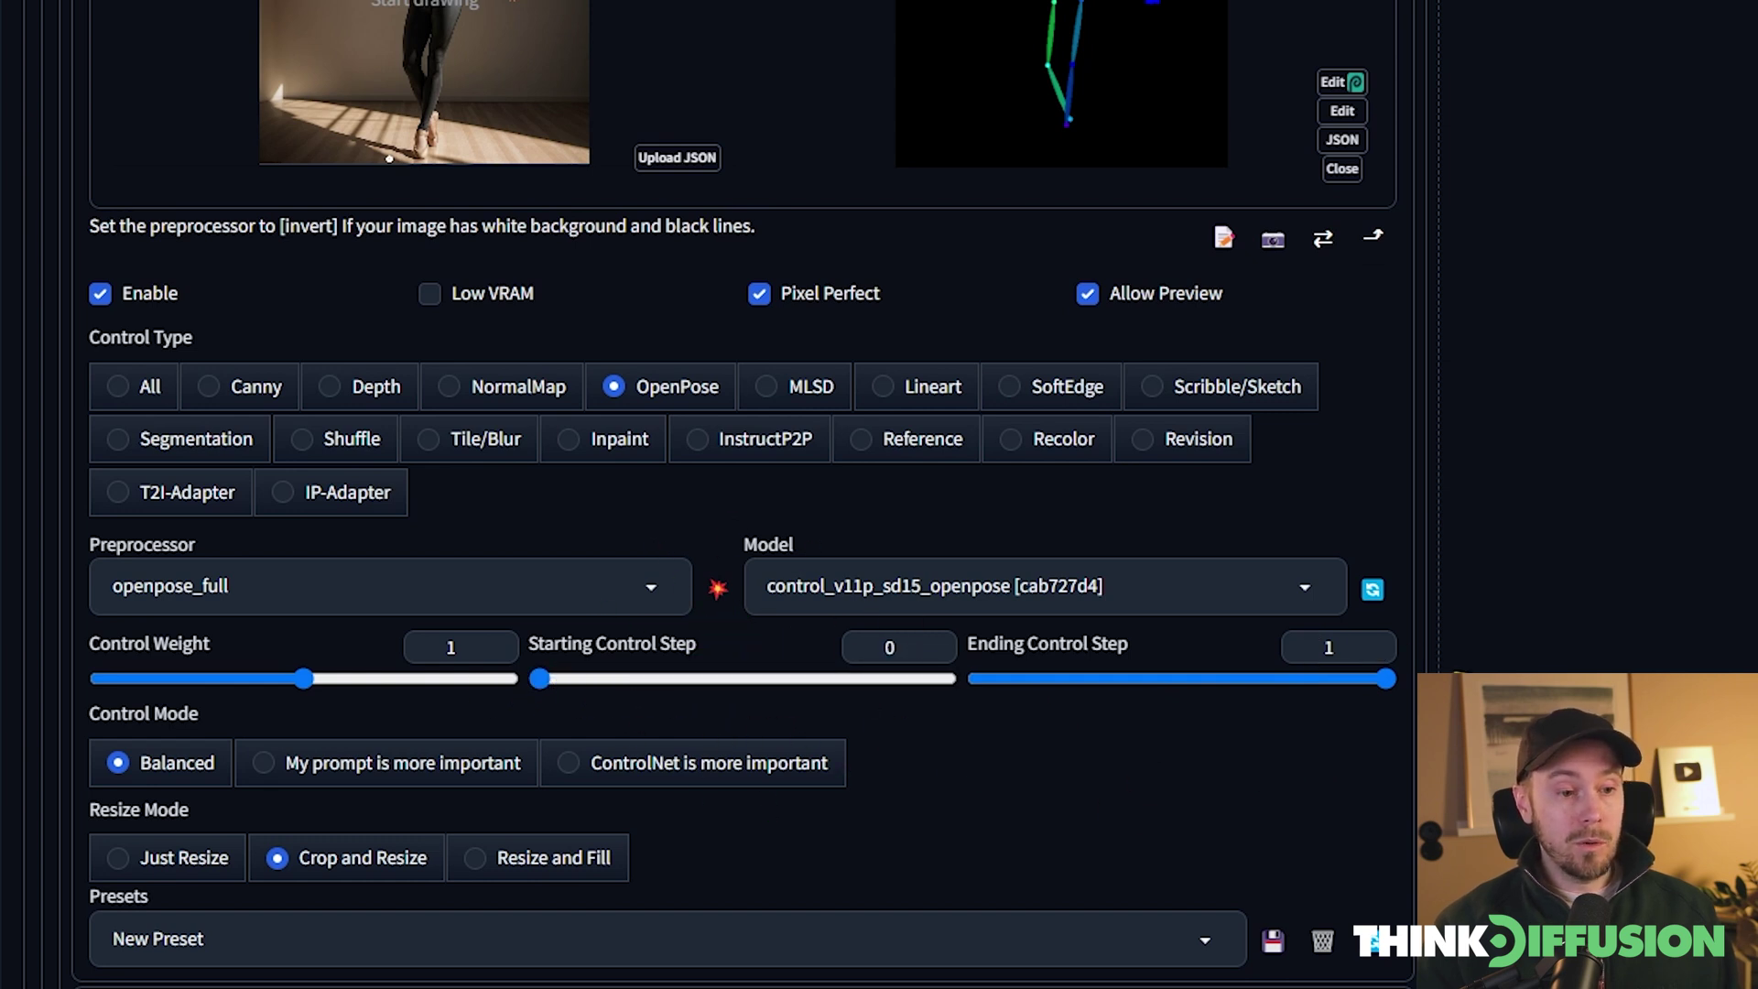
pyautogui.moveTo(1386, 678); pyautogui.dragTo(1183, 695)
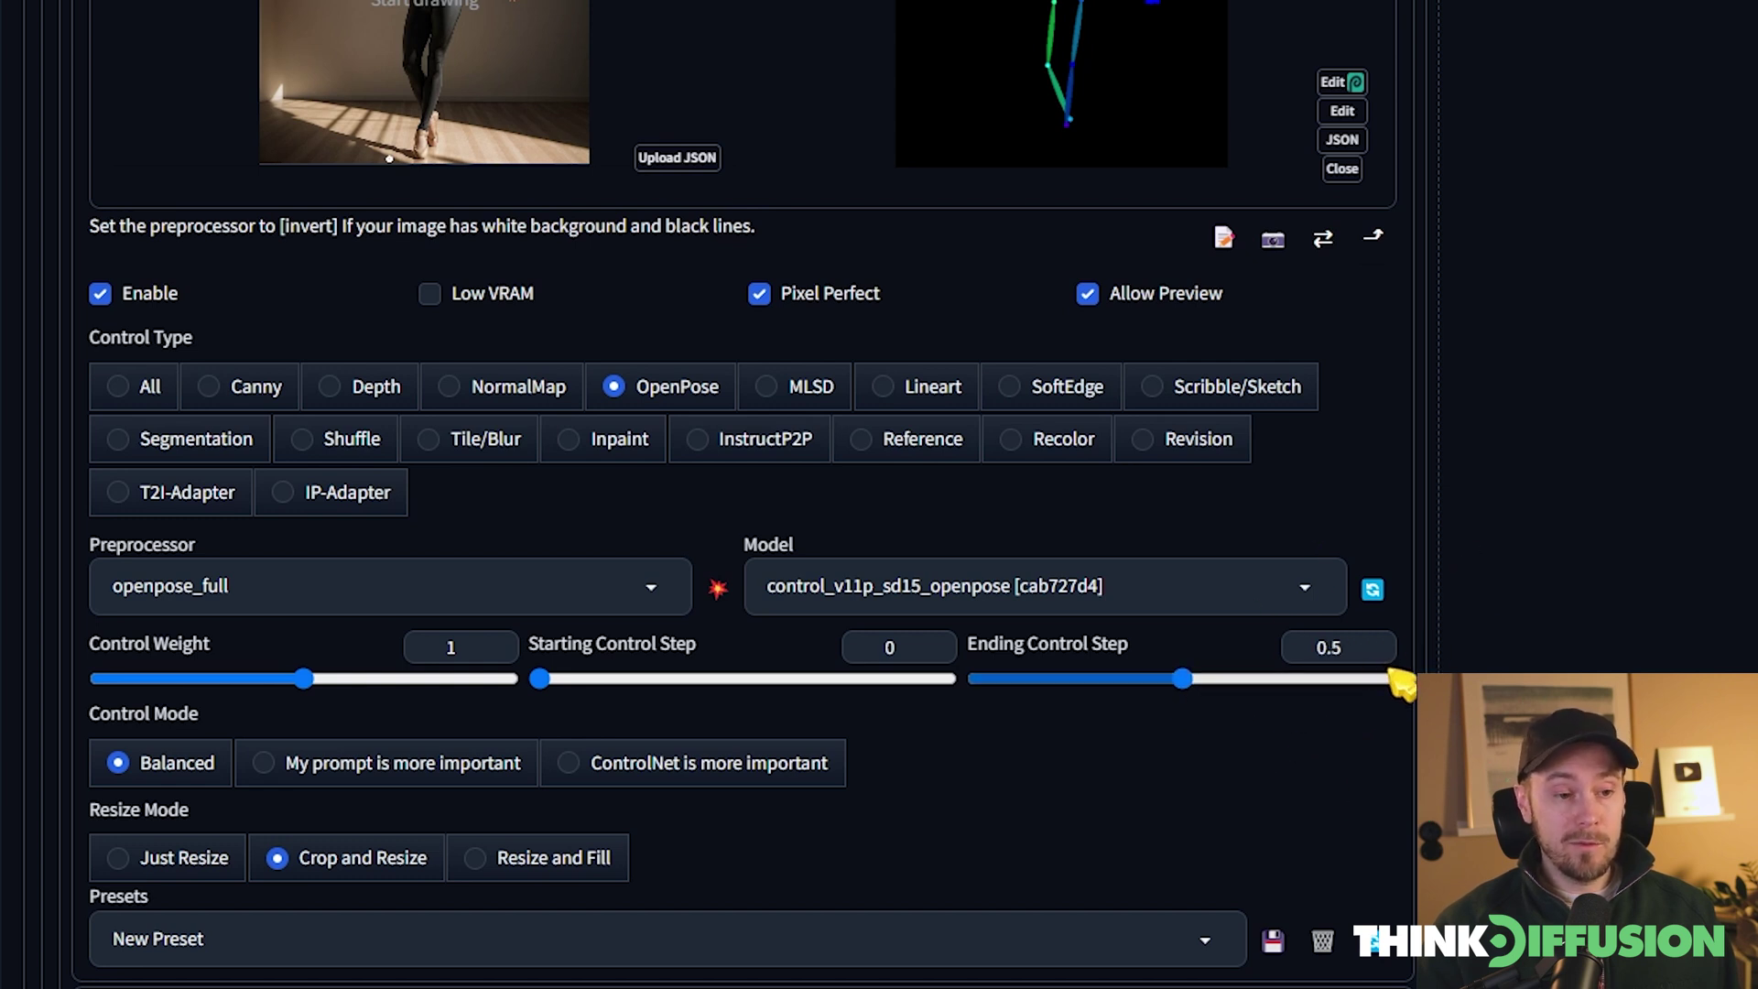
pyautogui.moveTo(1183, 678); pyautogui.dragTo(1395, 682)
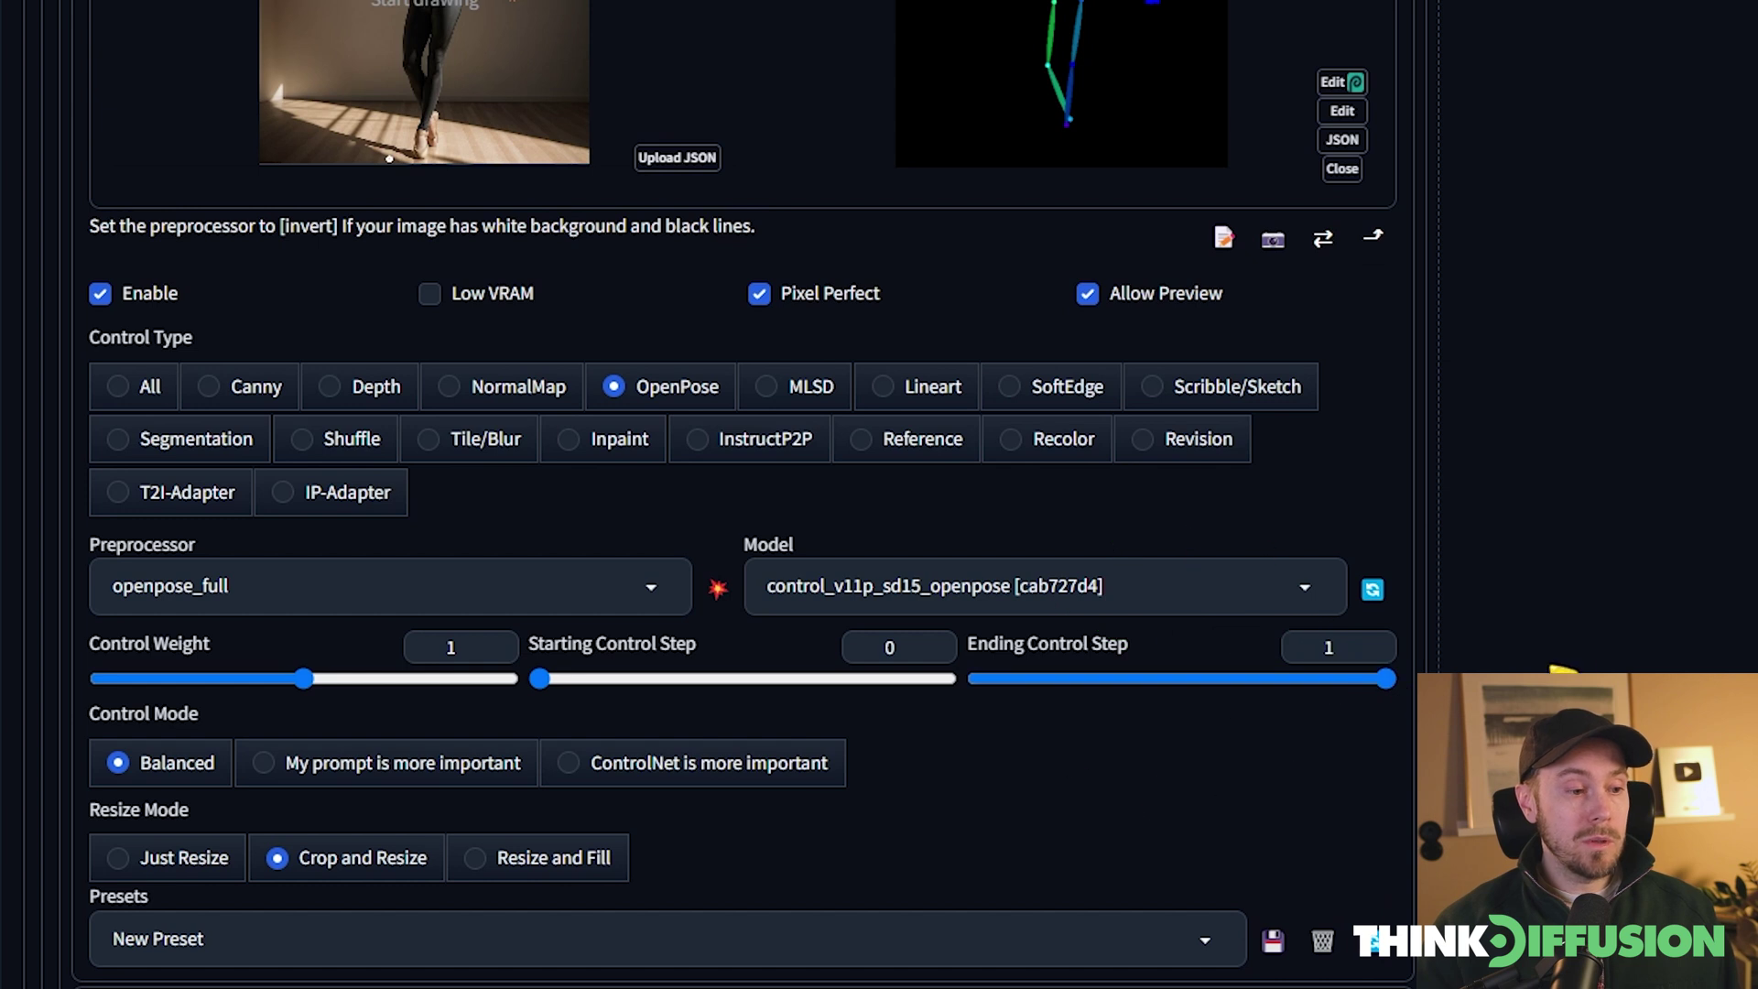
pyautogui.scroll(-3, 1648, 595)
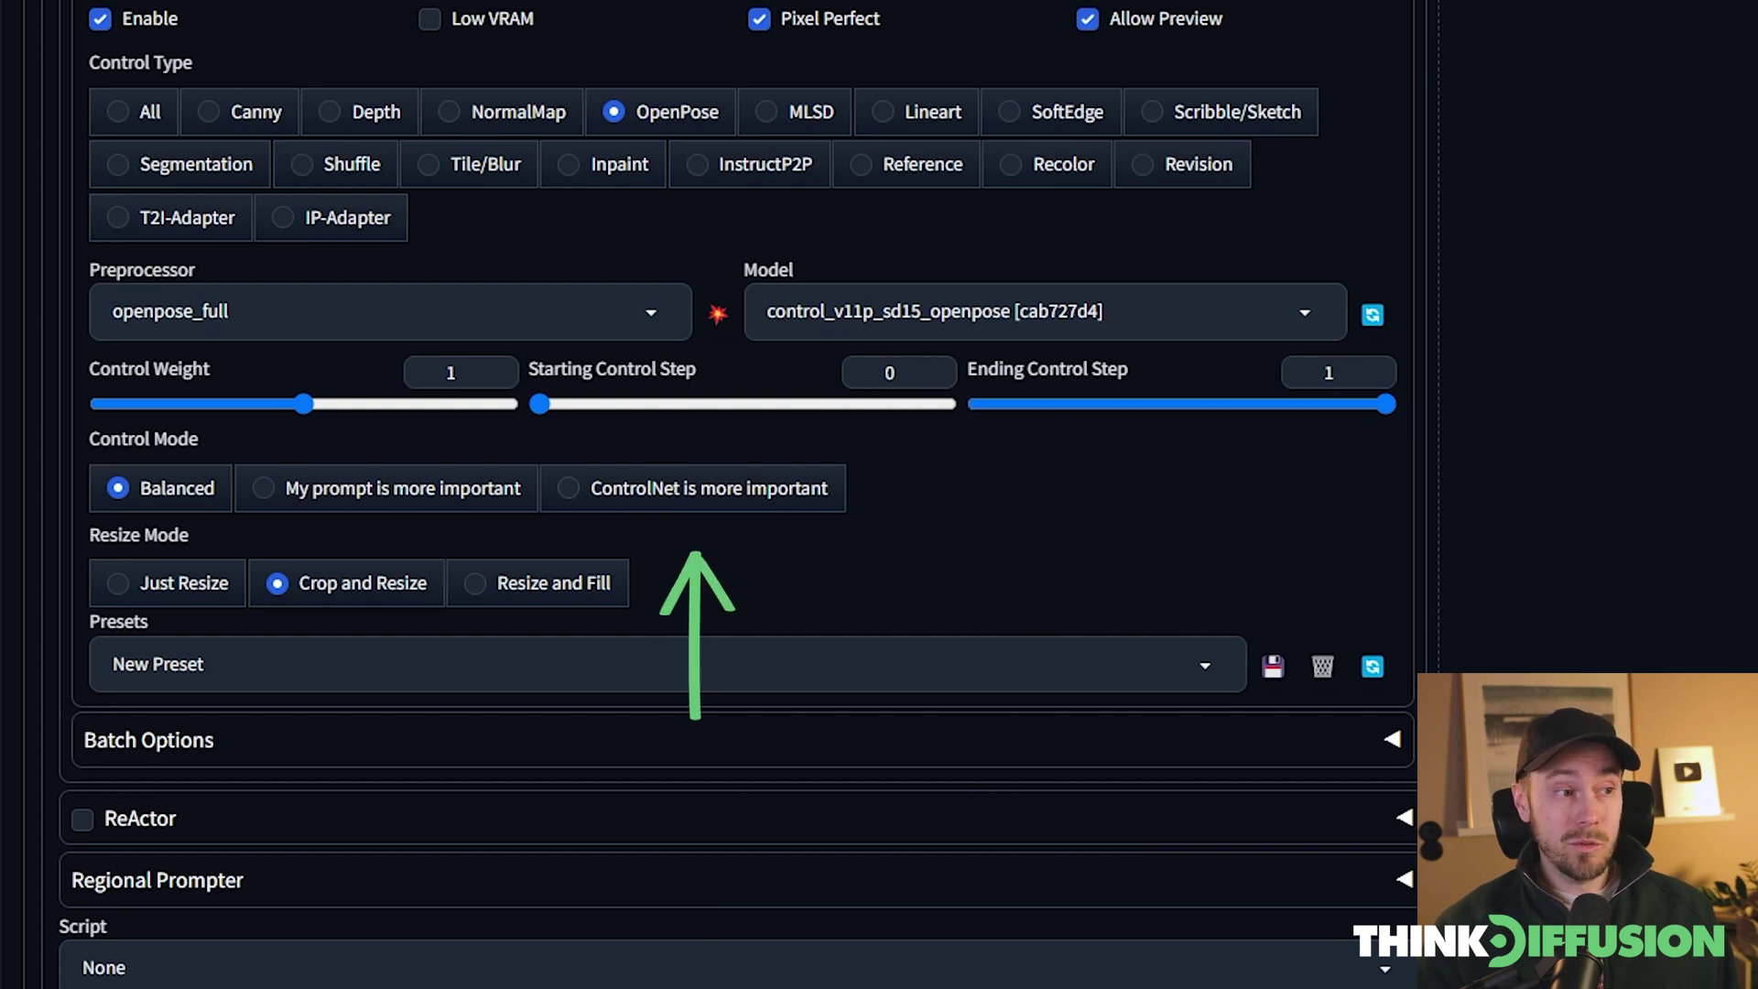
pyautogui.scroll(9, 1098, 457)
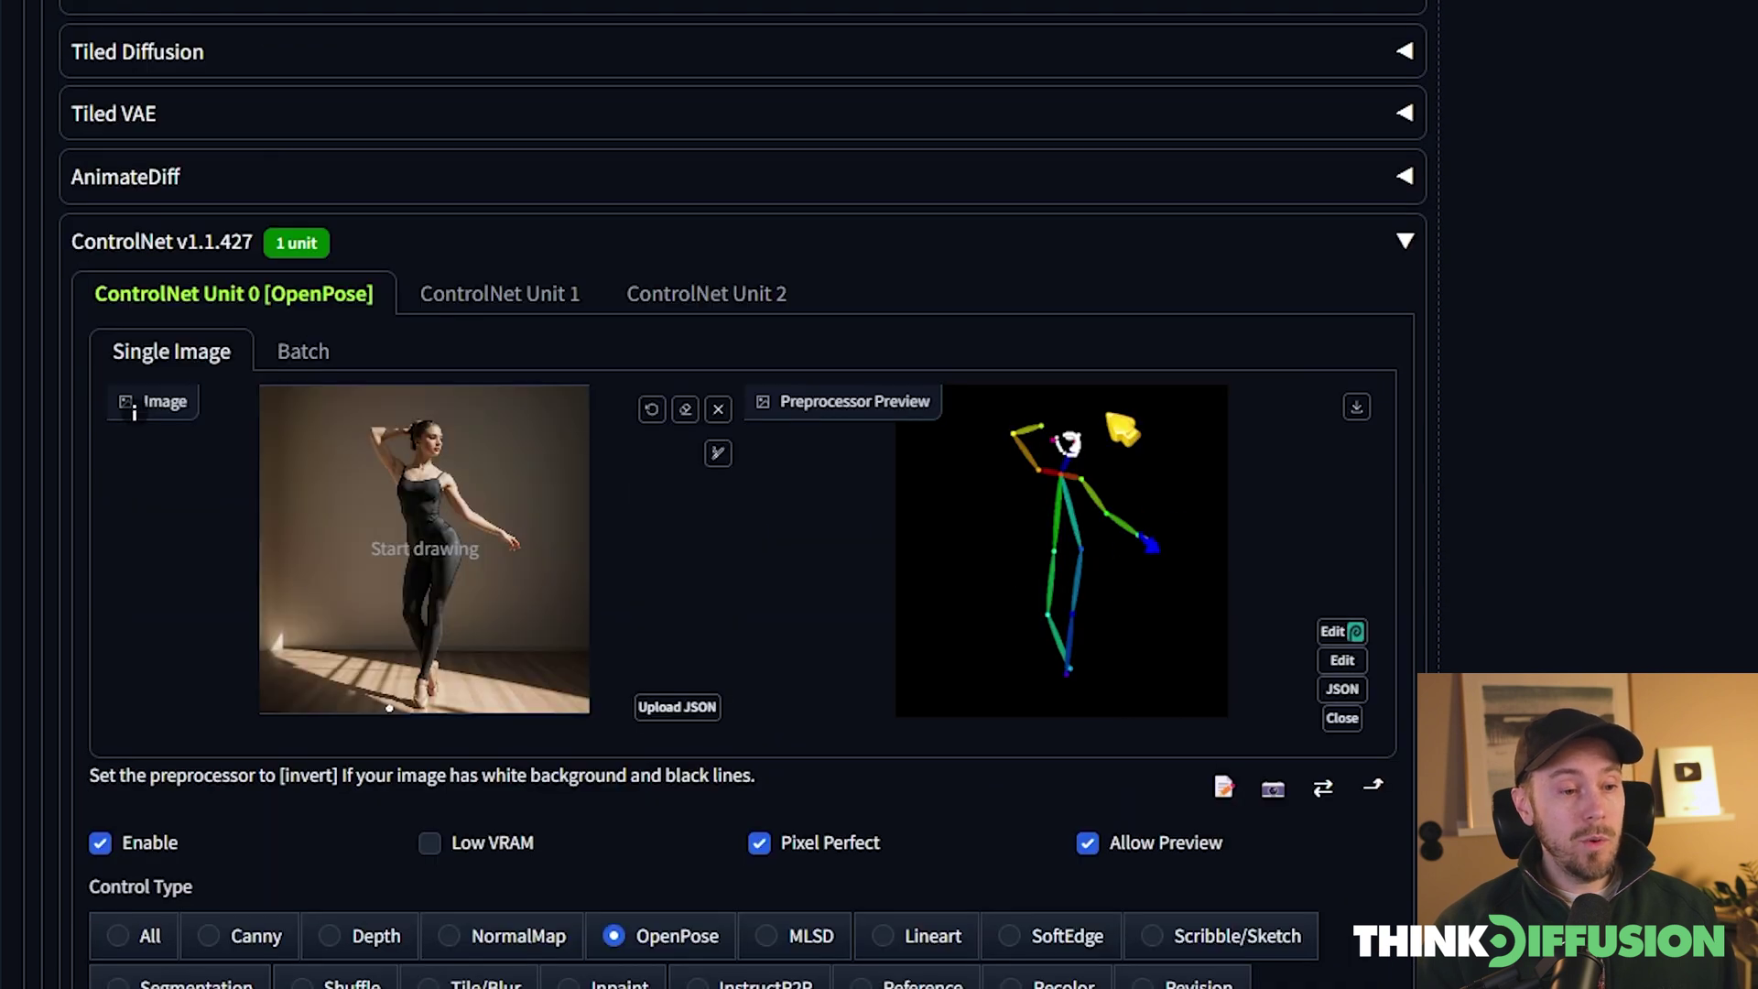
pyautogui.scroll(15, 1703, 514)
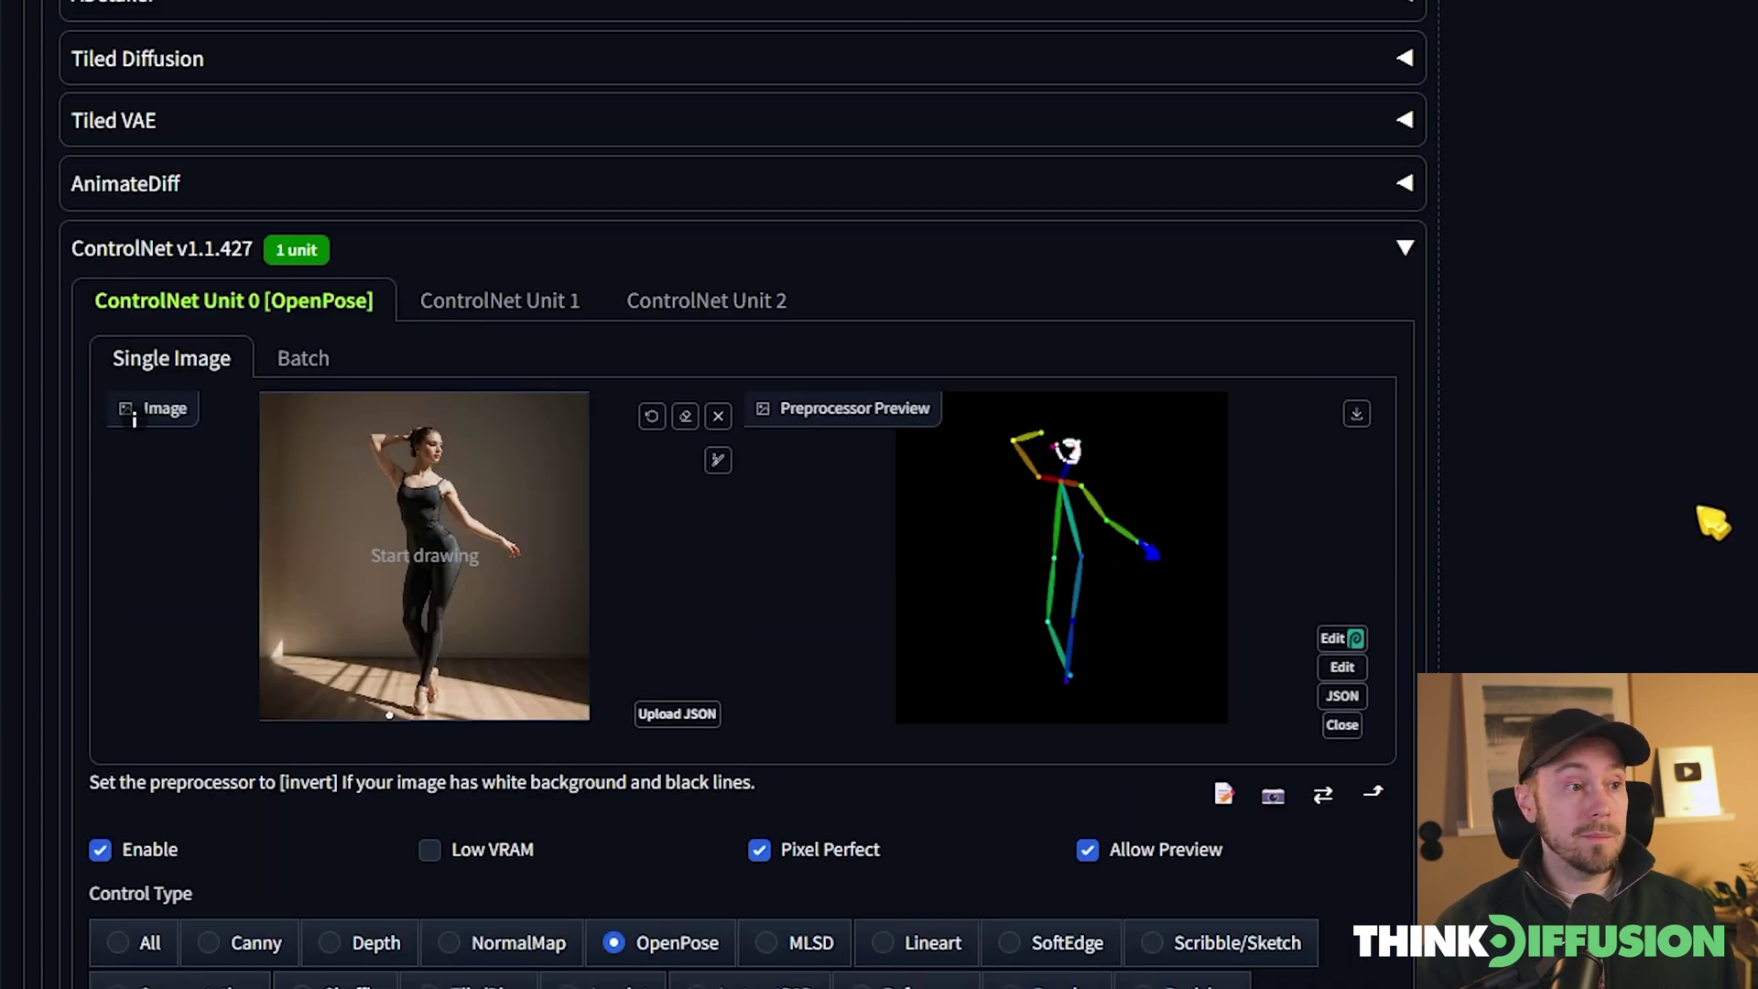
# Enter 'cowboy' as the prompt and browse the saved styles list.
pyautogui.click(363, 261)
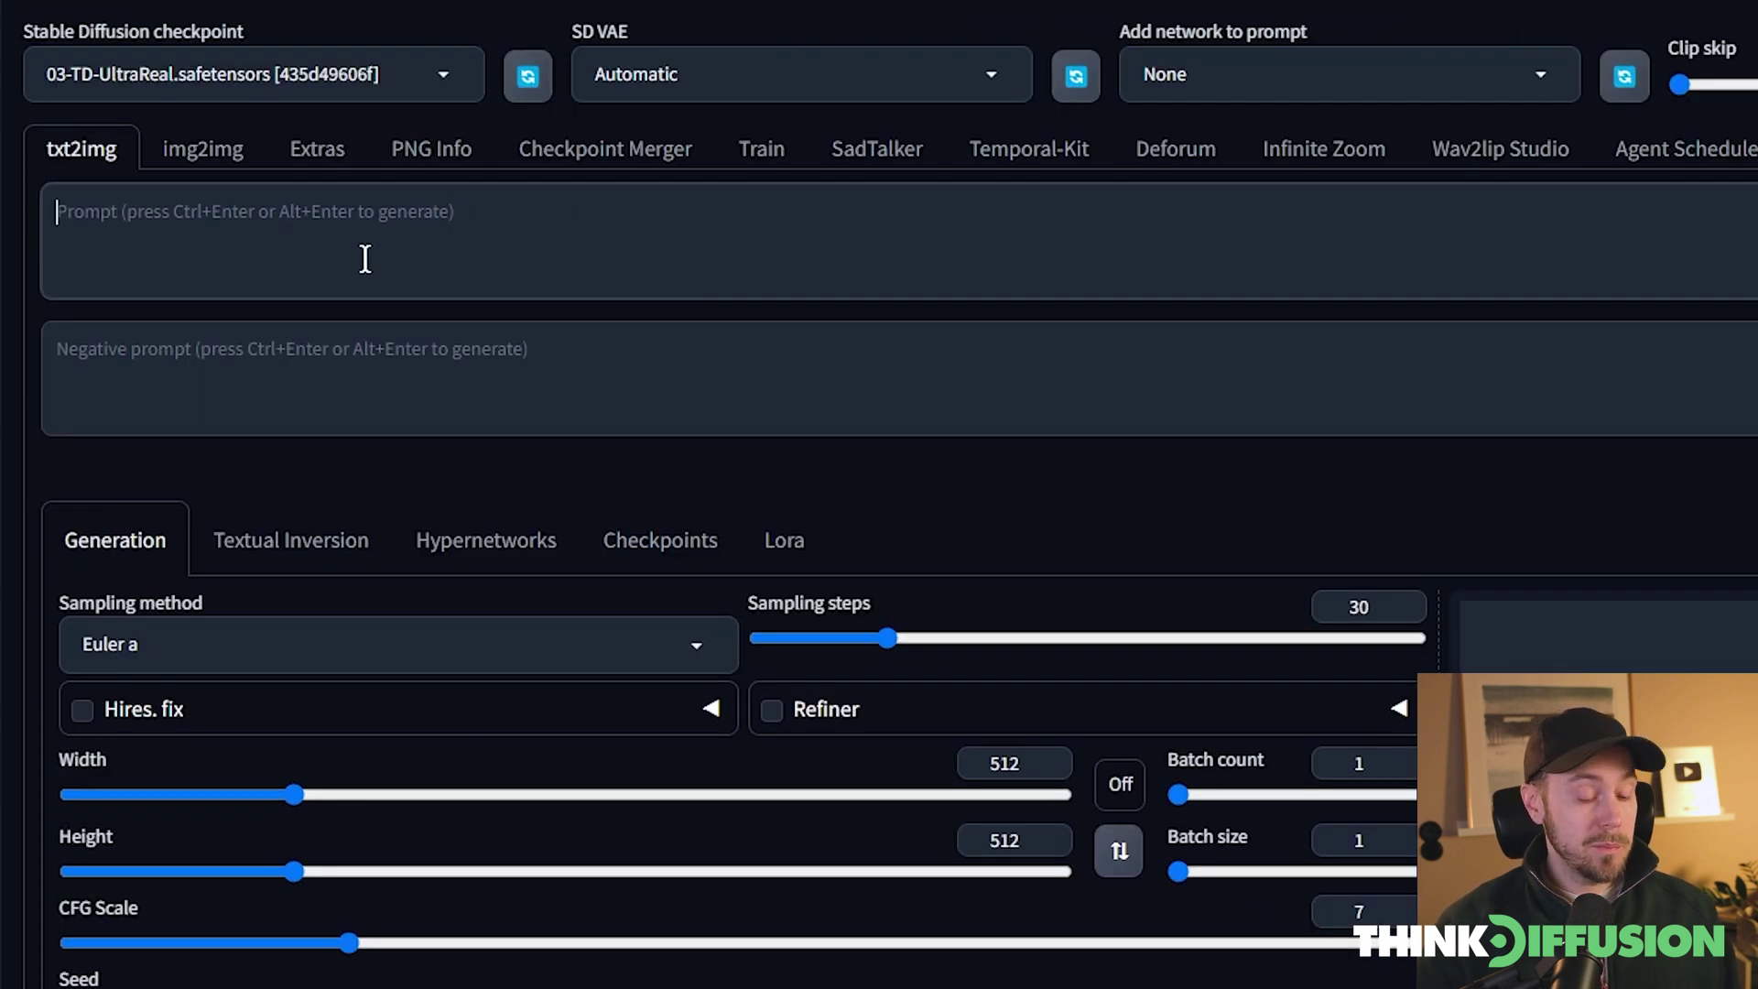
pyautogui.write('cowboy')
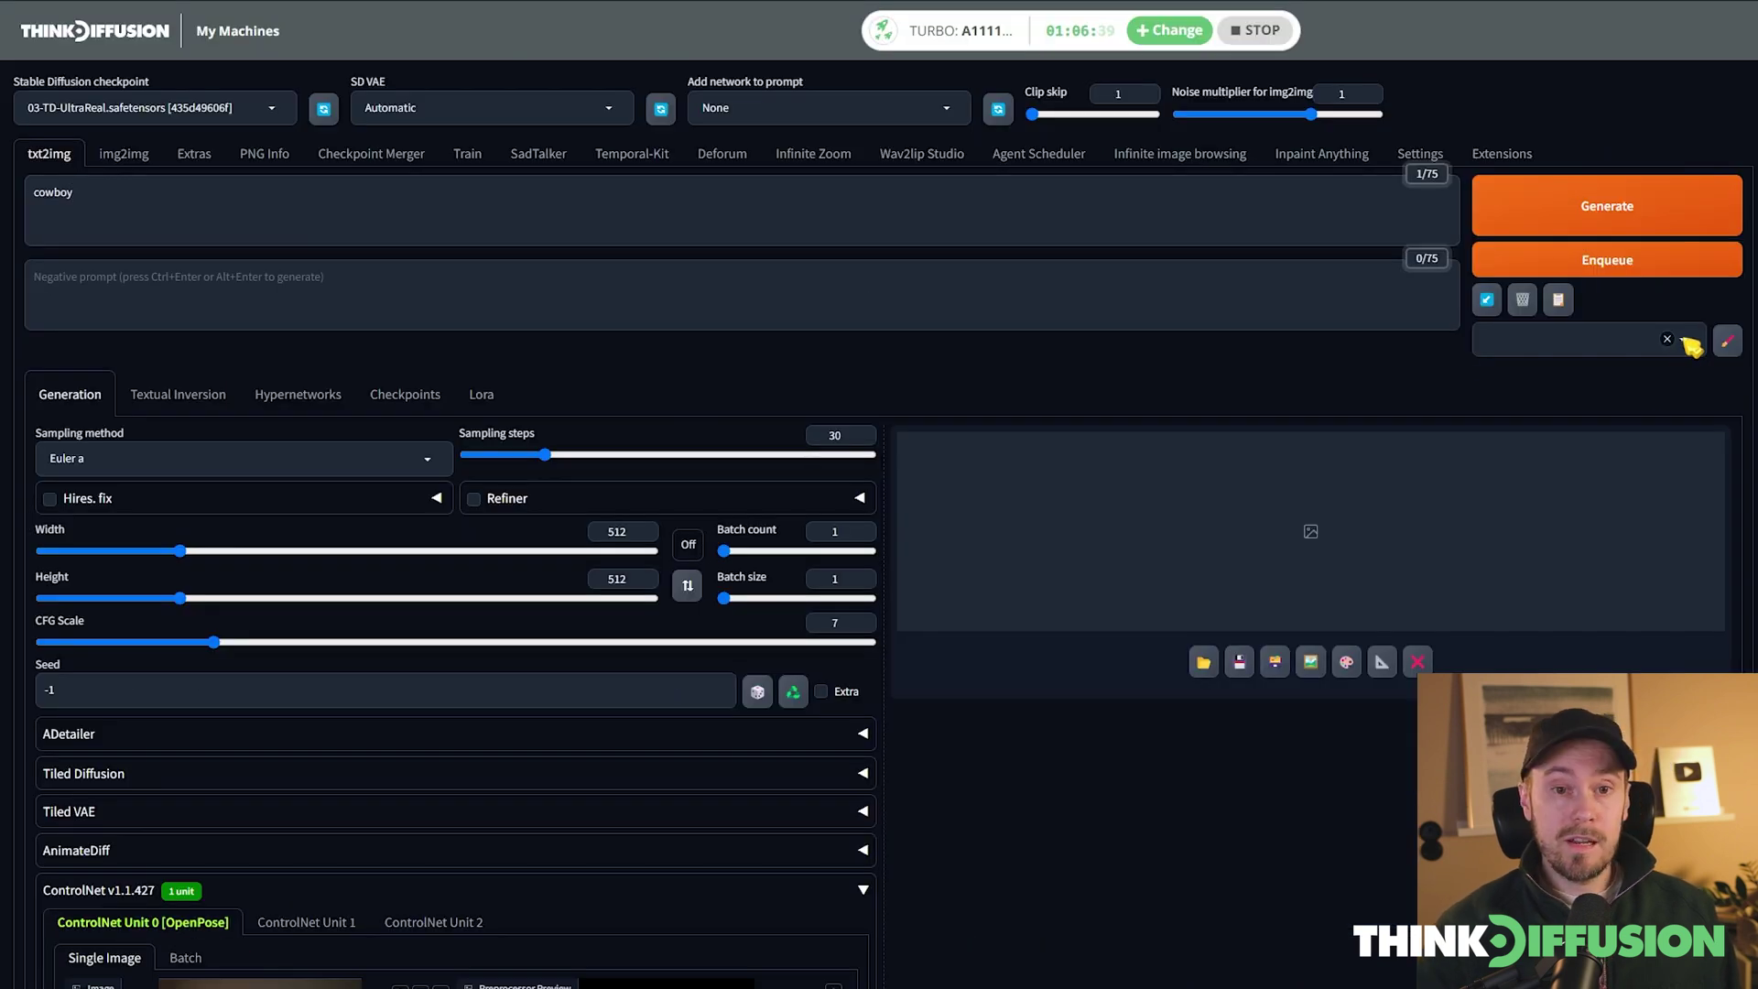
pyautogui.click(1691, 346)
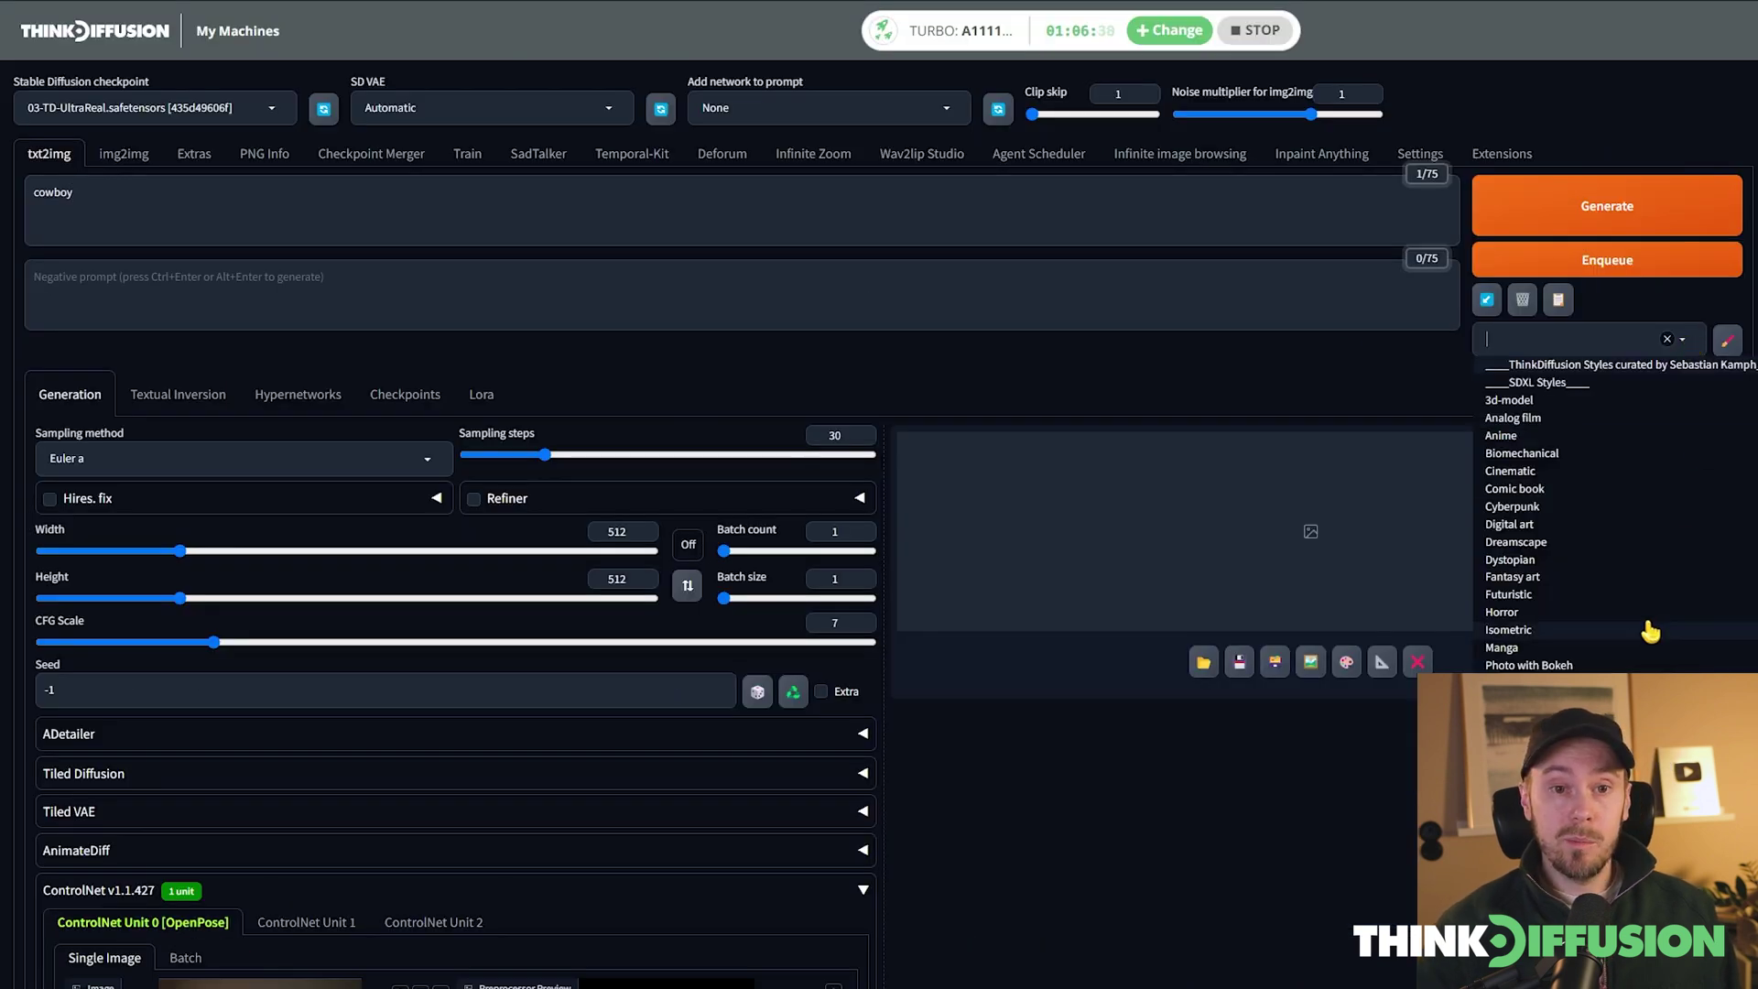
pyautogui.scroll(-10, 1611, 622)
pyautogui.scroll(8, 1276, 640)
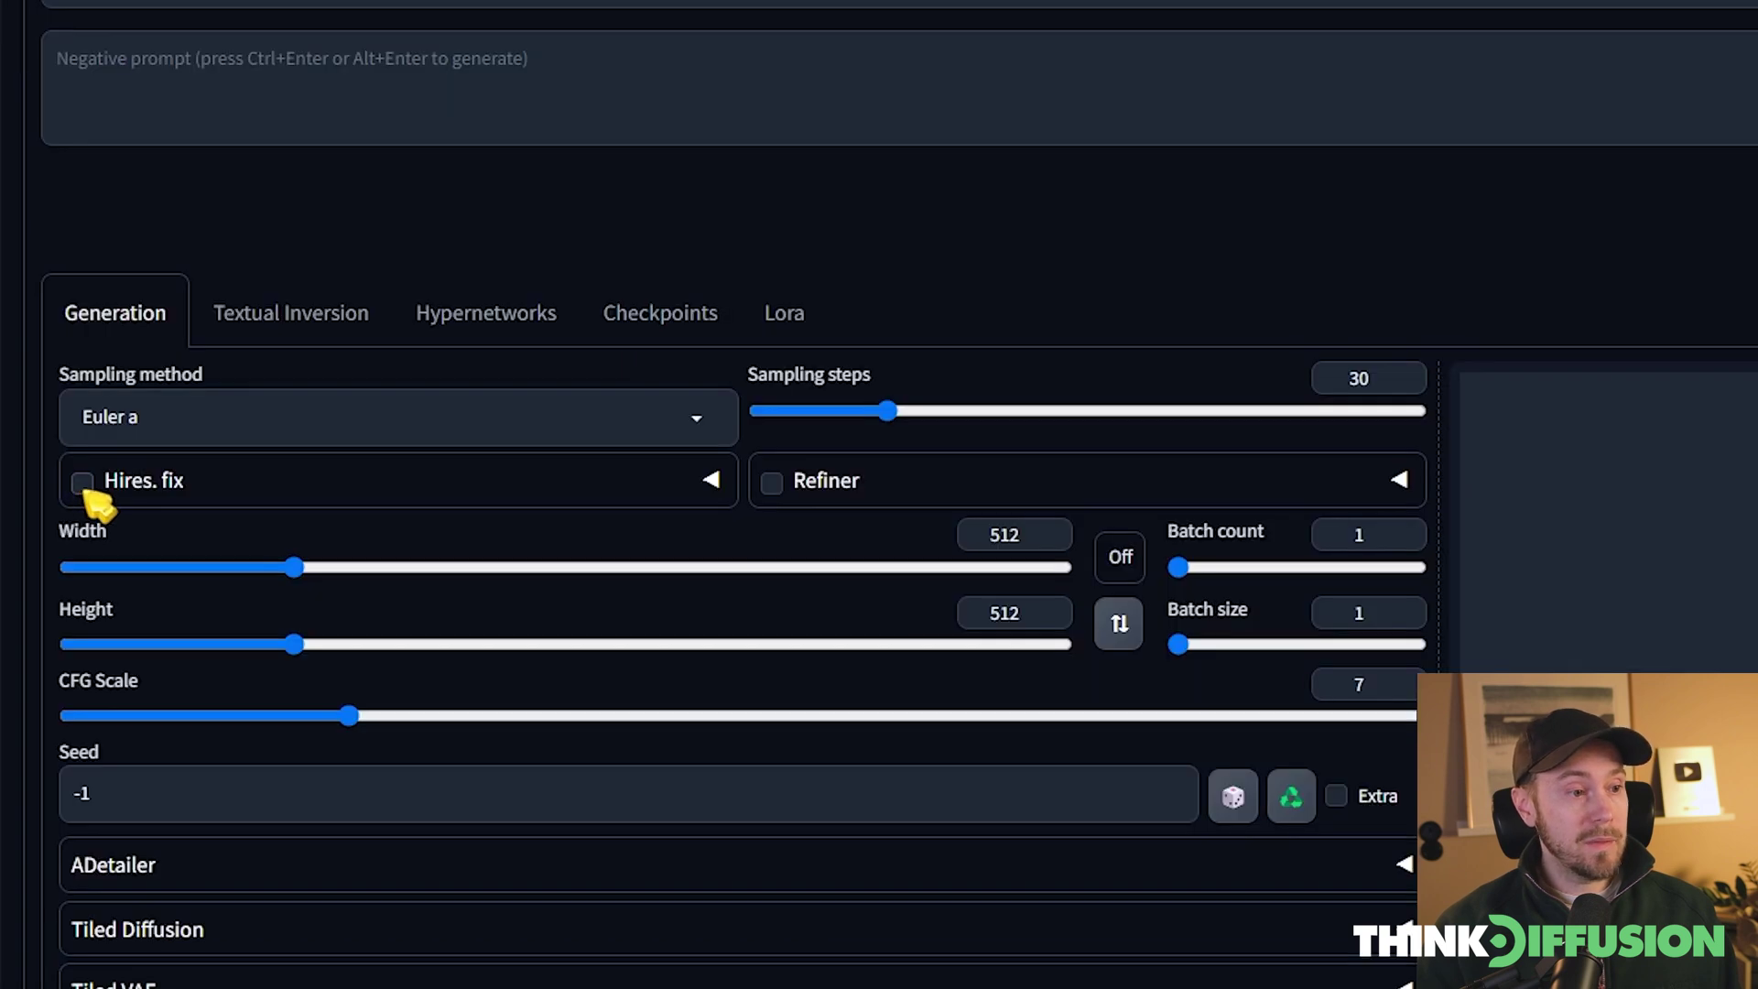
# Enable Hires. fix upscaling 512x512 to 1024x1024 and set batch count to 4.
pyautogui.click(83, 483)
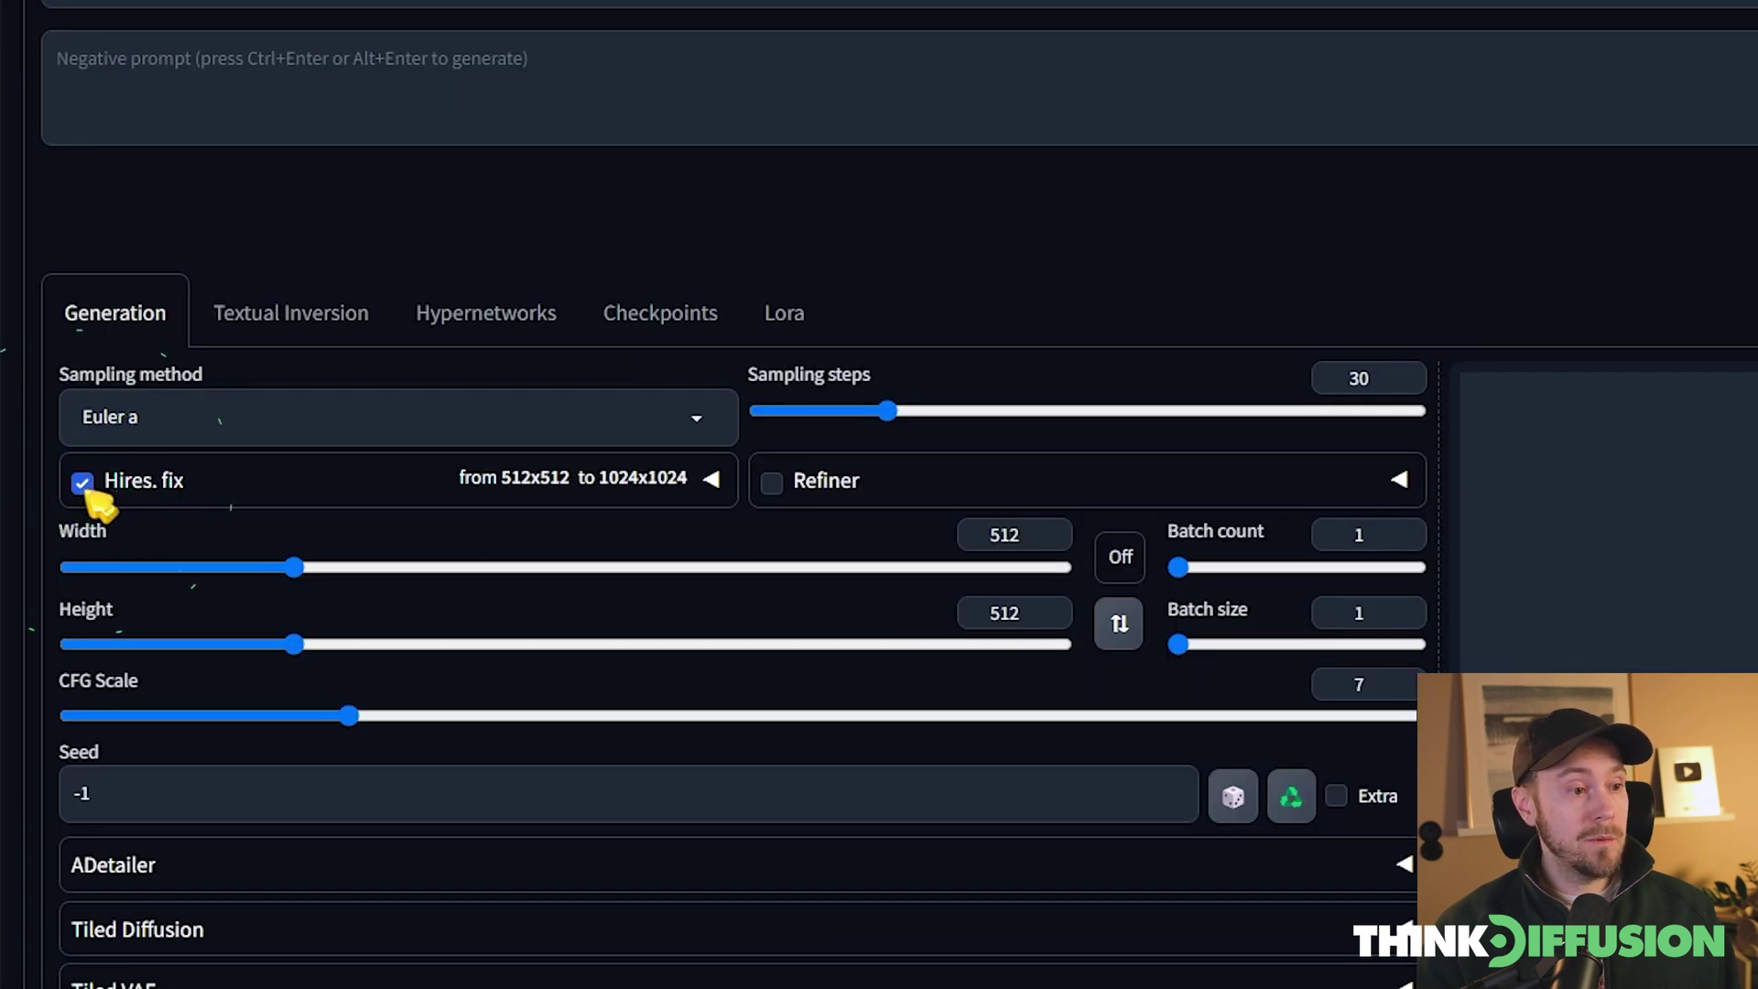
pyautogui.click(406, 499)
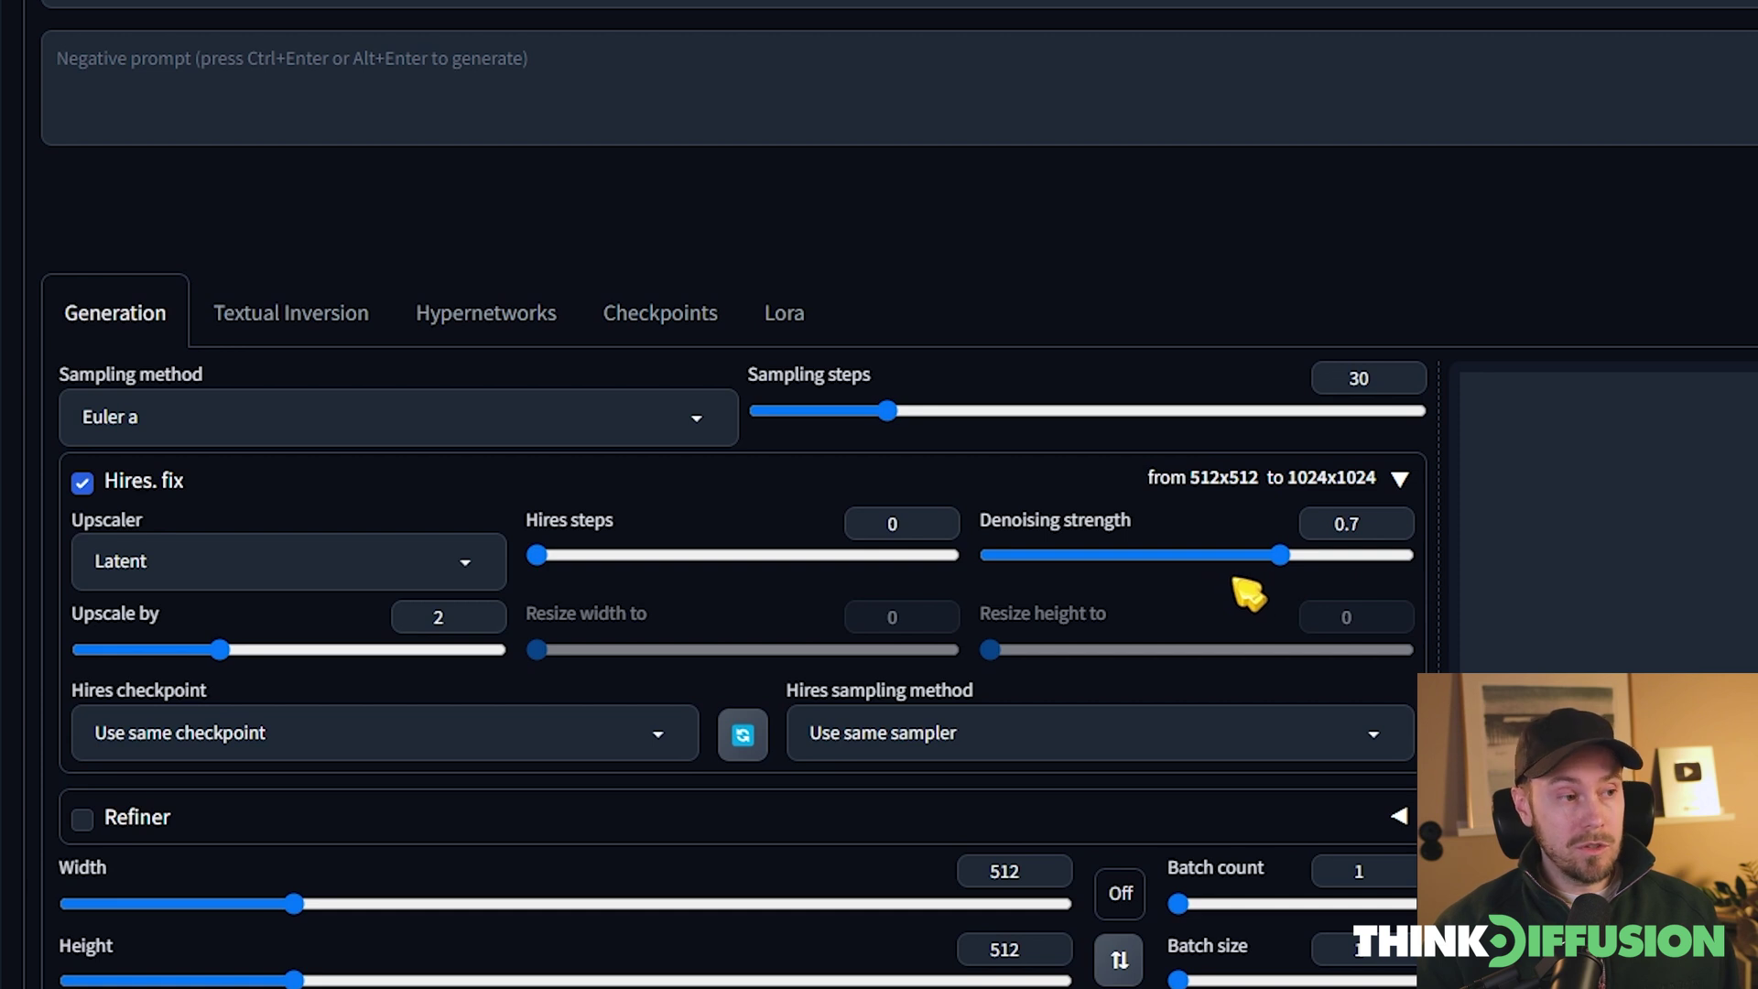
pyautogui.click(1399, 477)
pyautogui.doubleClick(1359, 534)
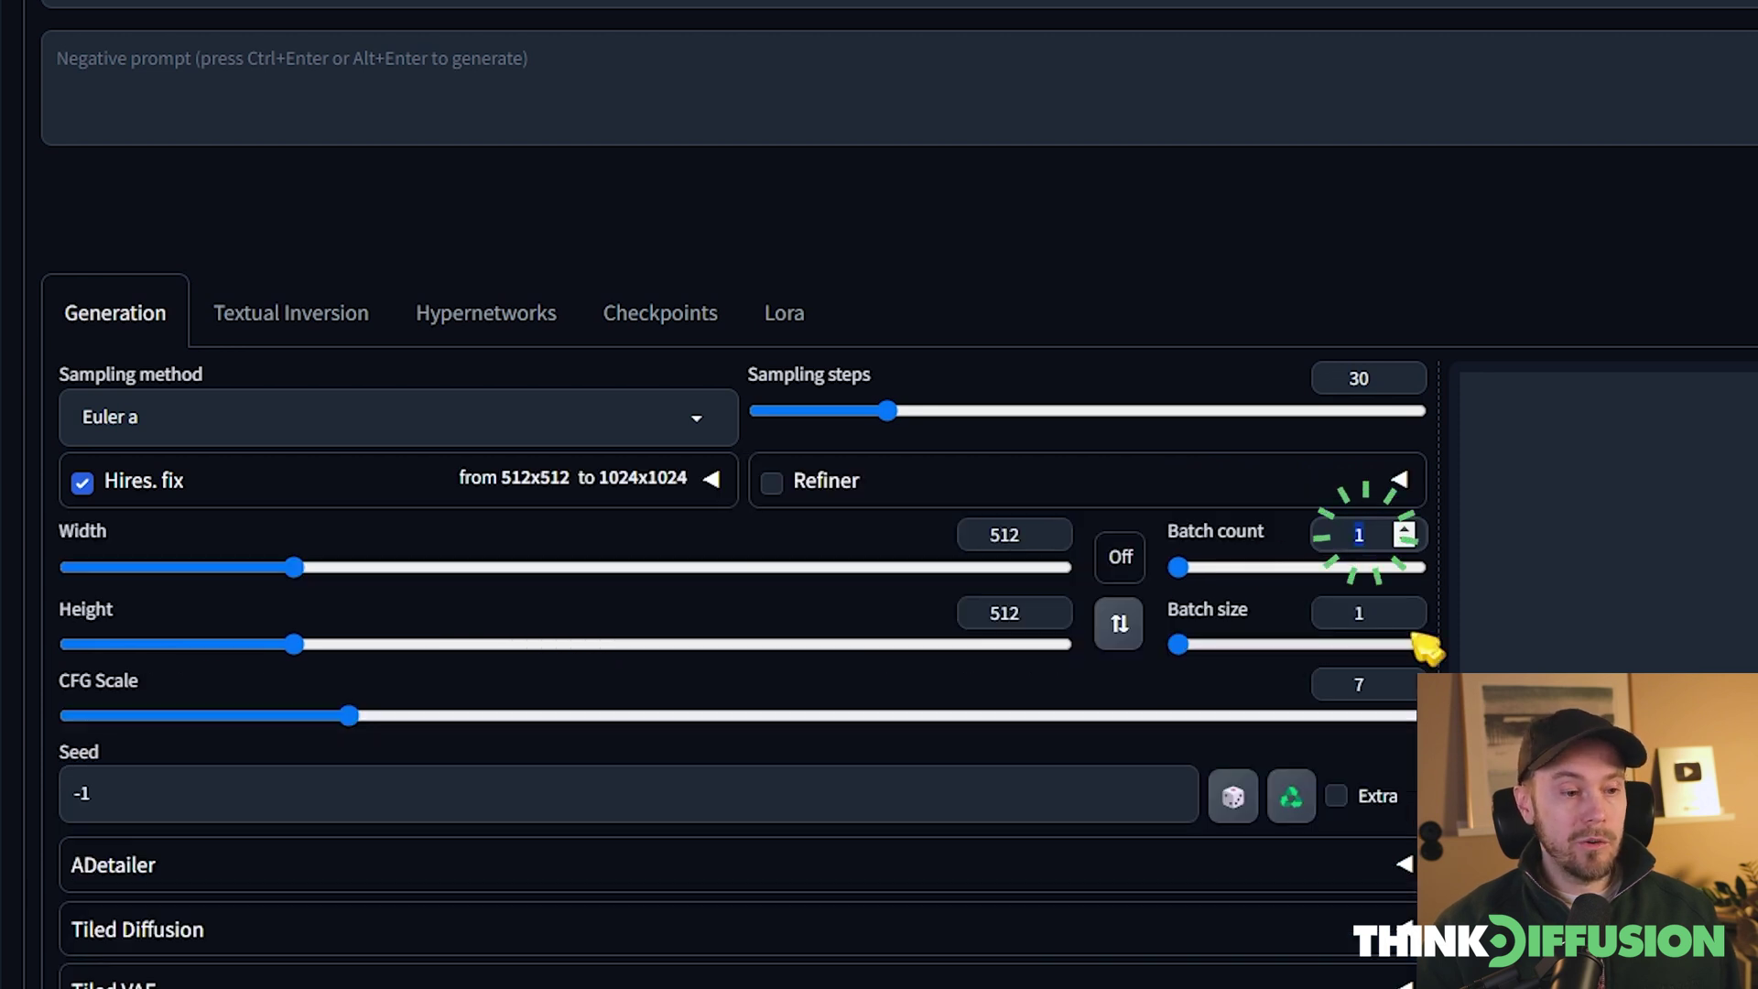
pyautogui.write('4')
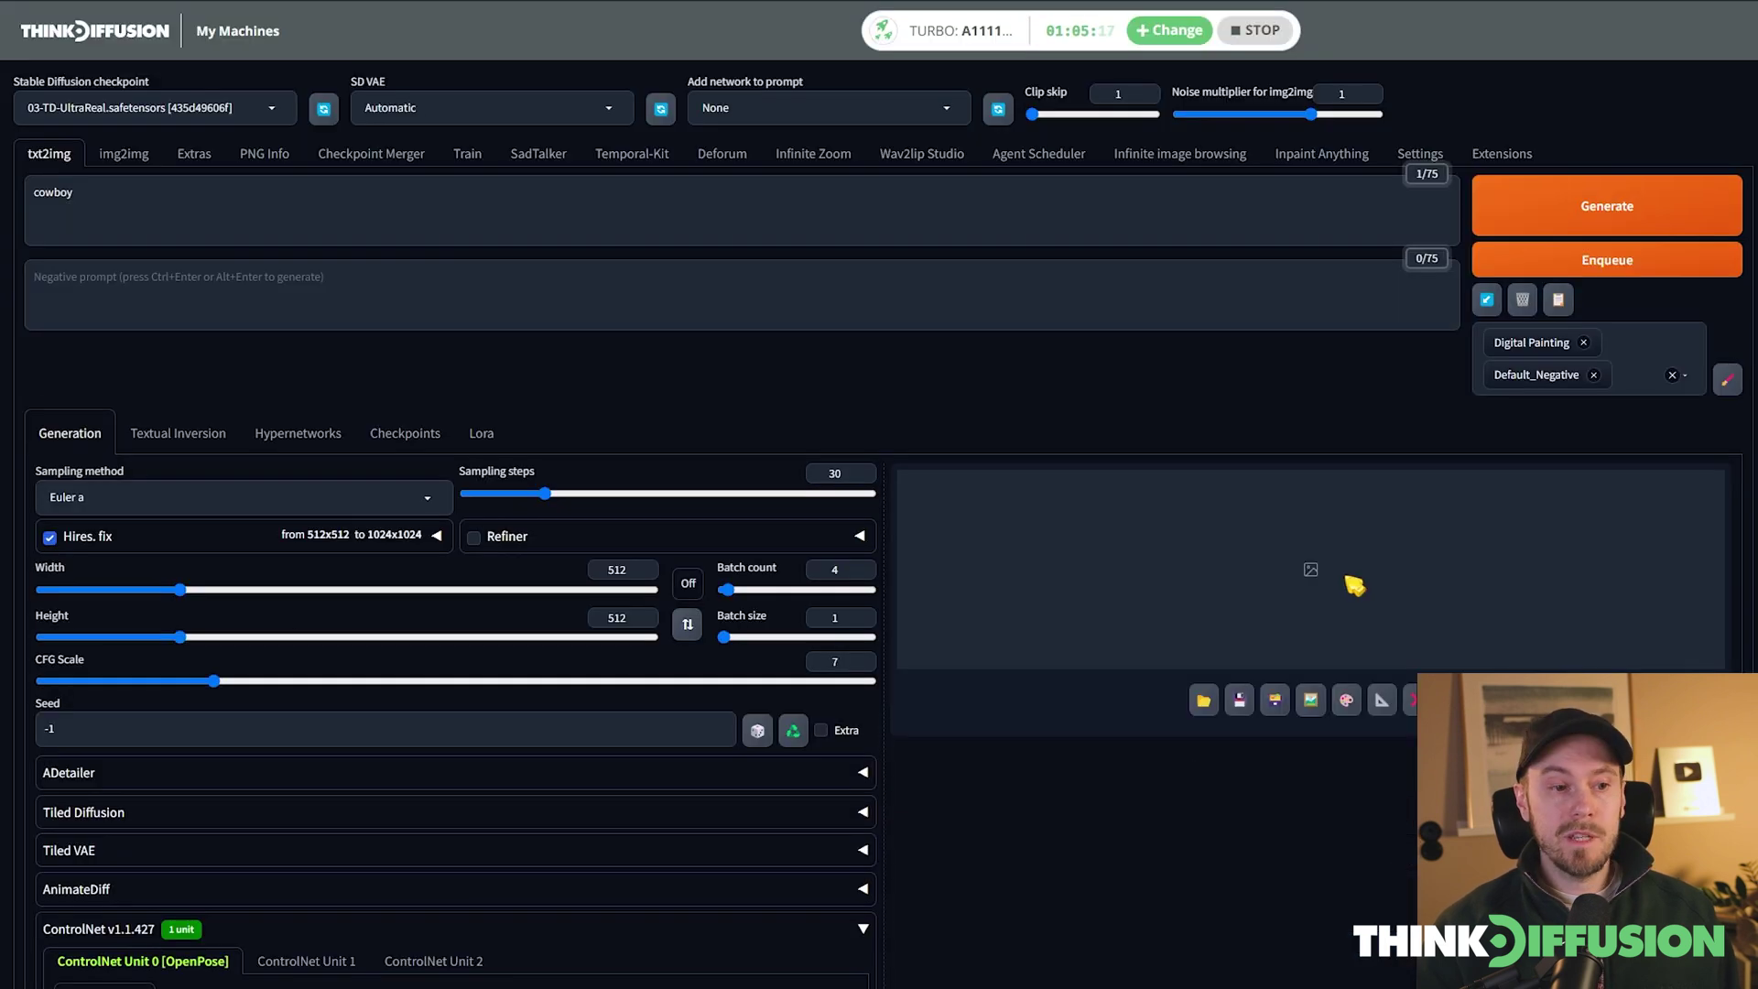
# Generate the OpenPose-guided cowboy batch and browse the images full-size in the lightbox.
pyautogui.click(1586, 235)
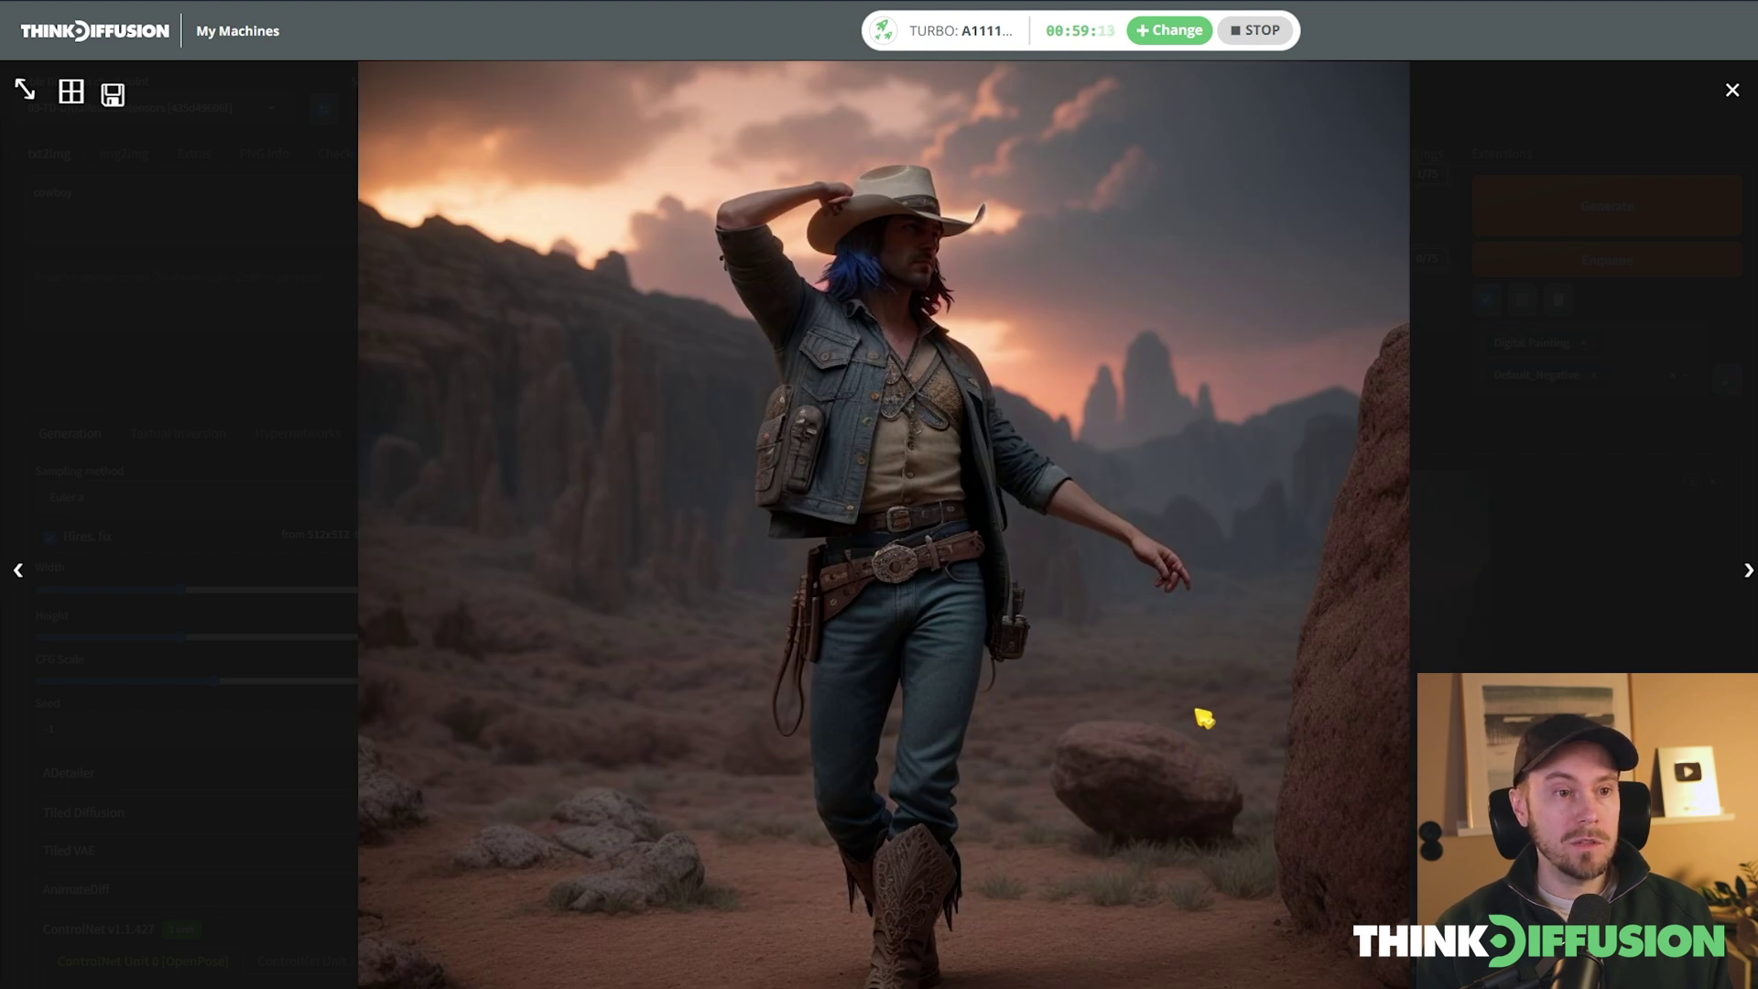
pyautogui.press('Right')
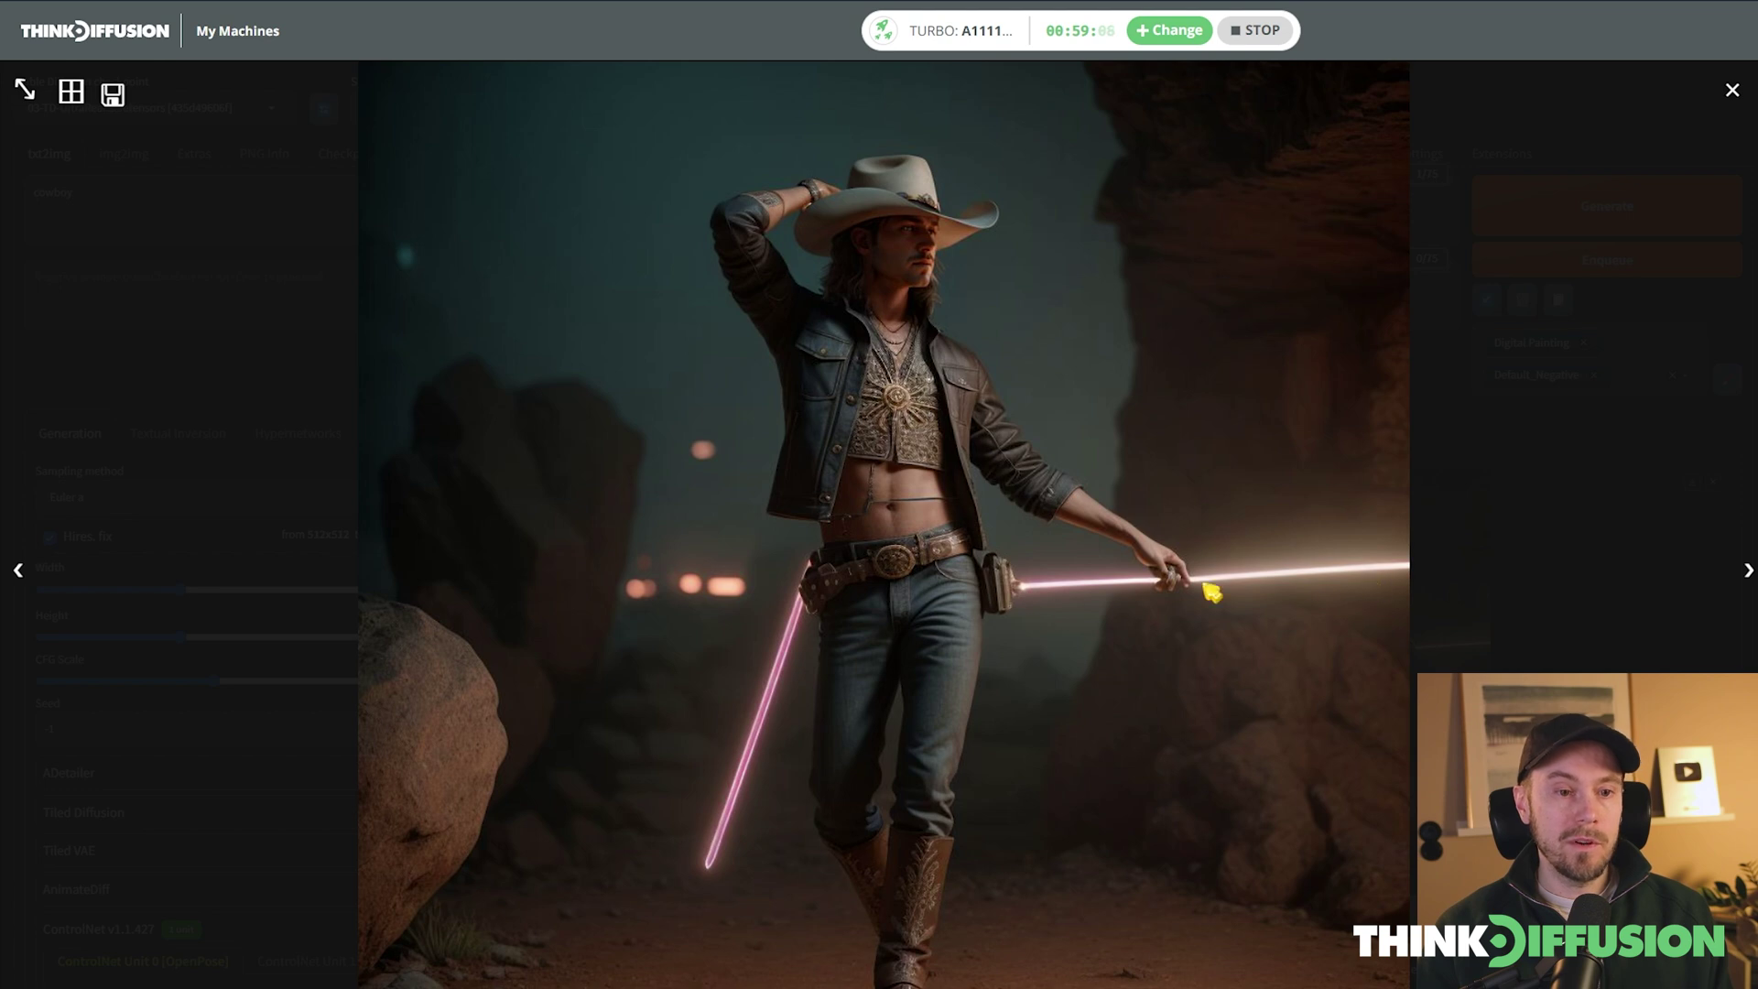
pyautogui.press('Right')
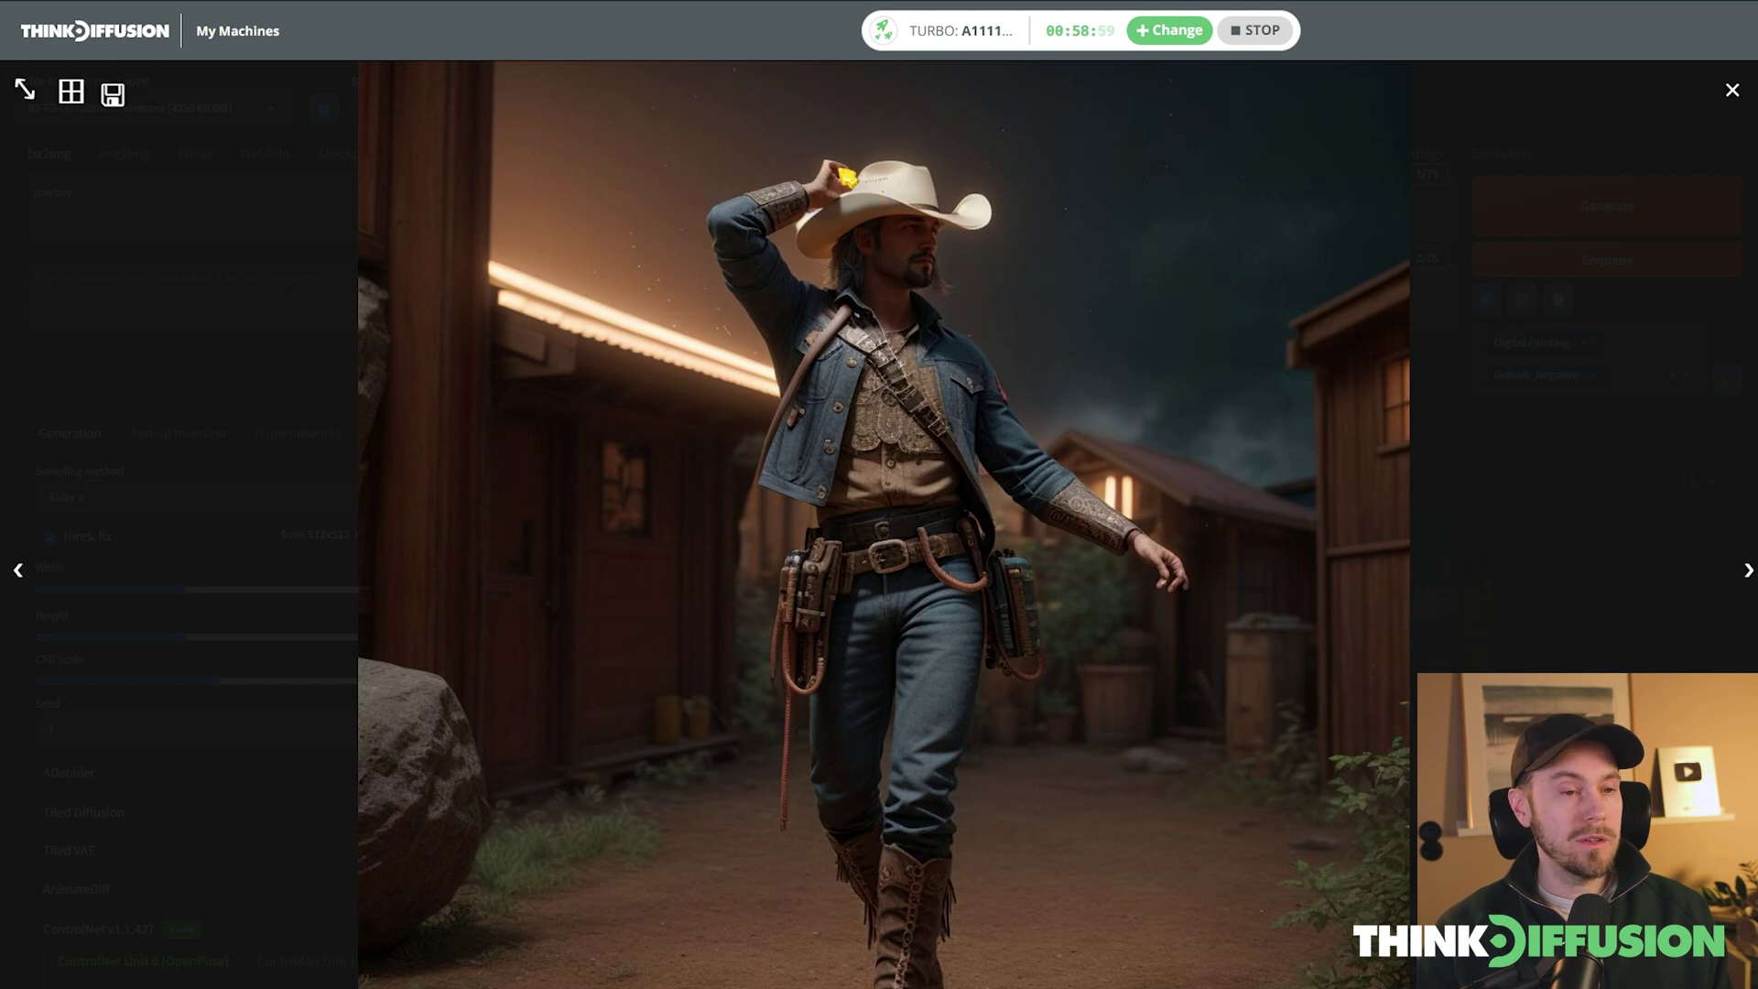
pyautogui.click(1402, 457)
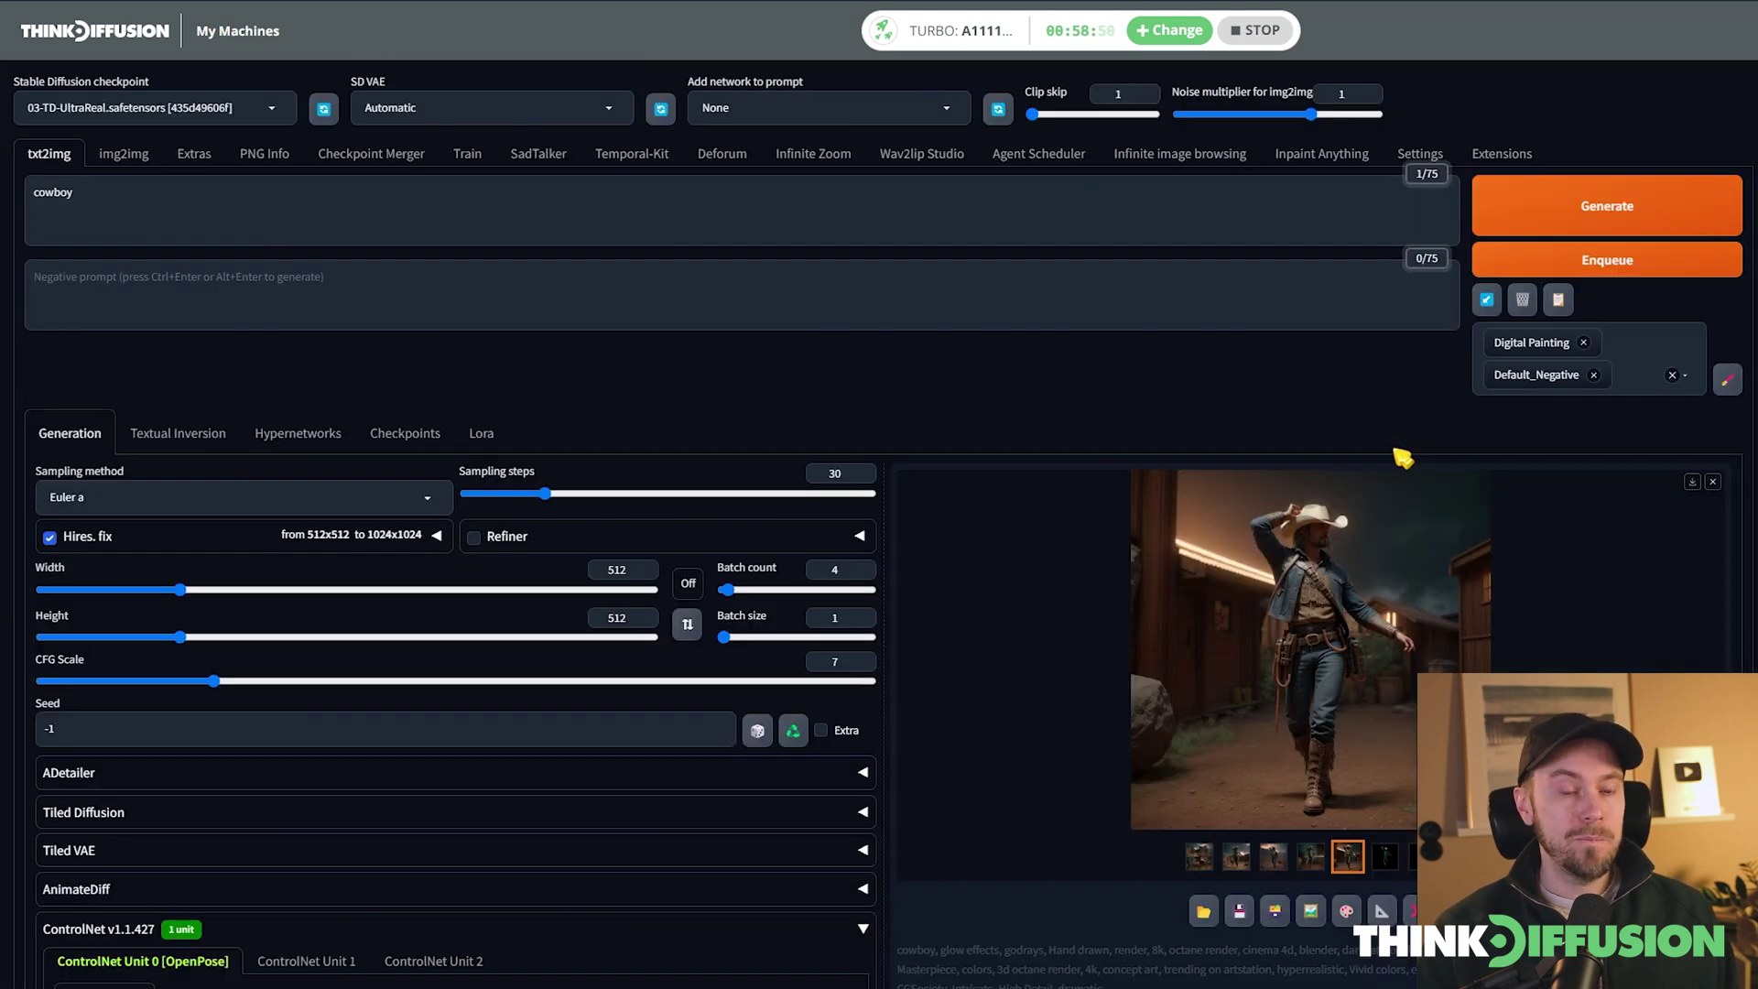
pyautogui.scroll(-4, 1243, 549)
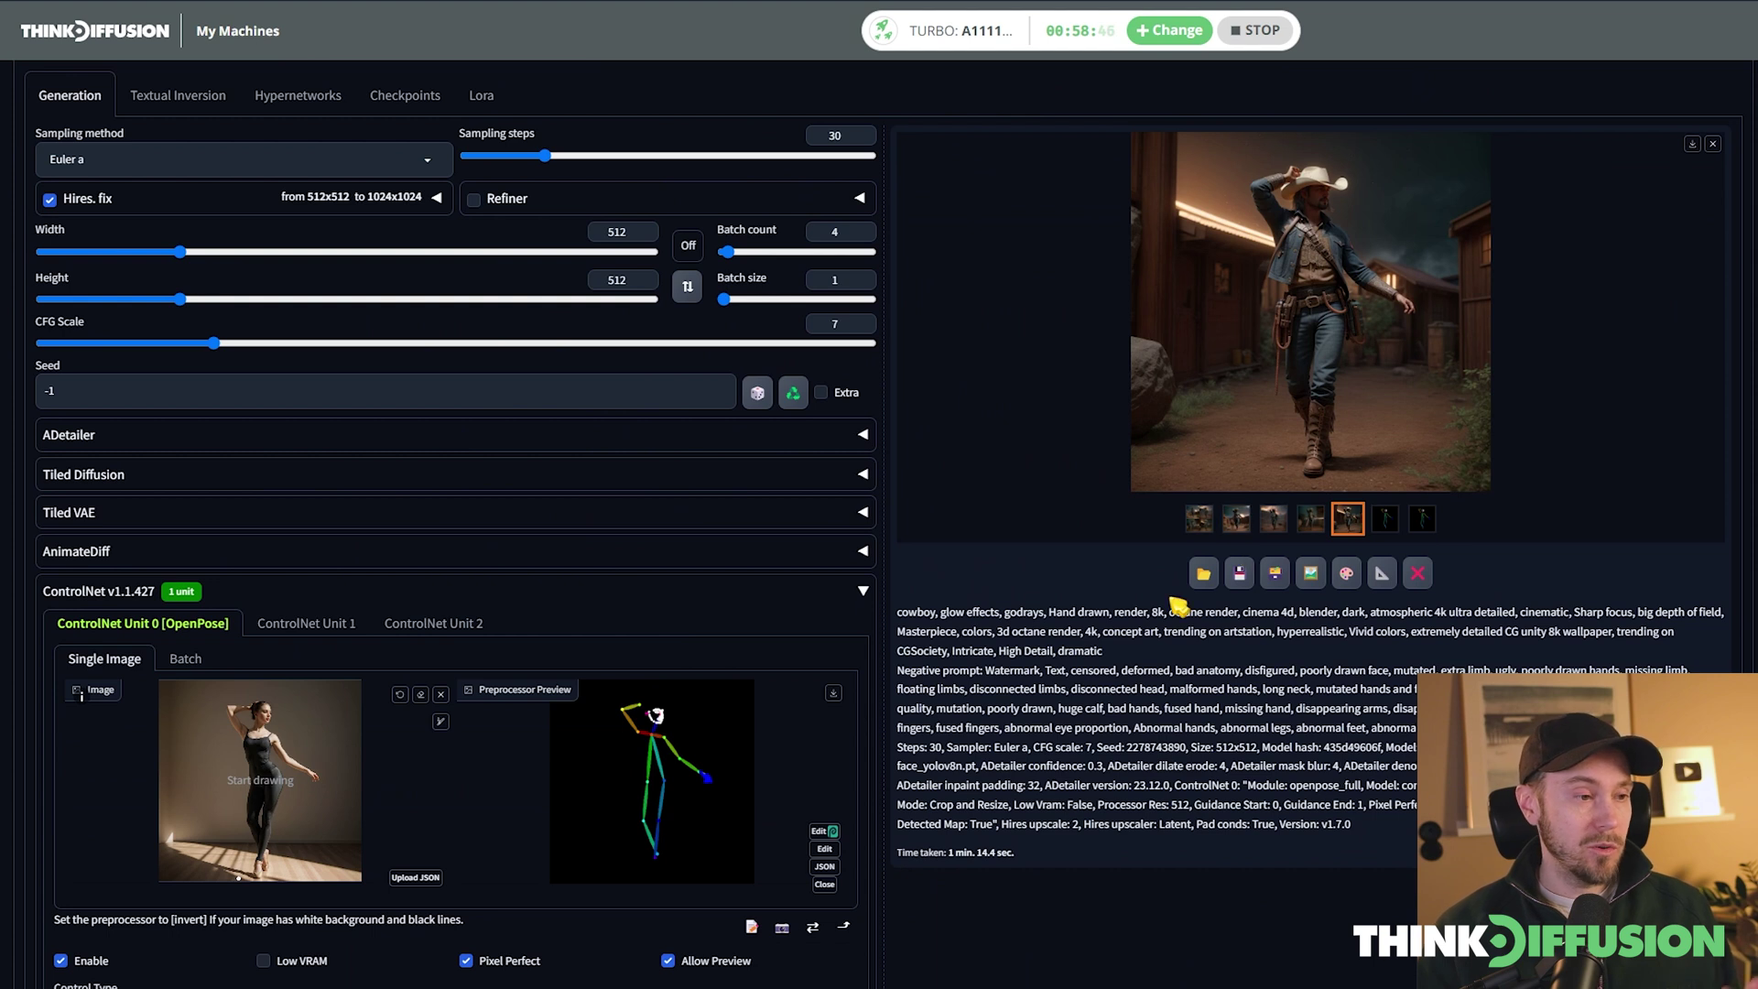
pyautogui.scroll(4, 1099, 618)
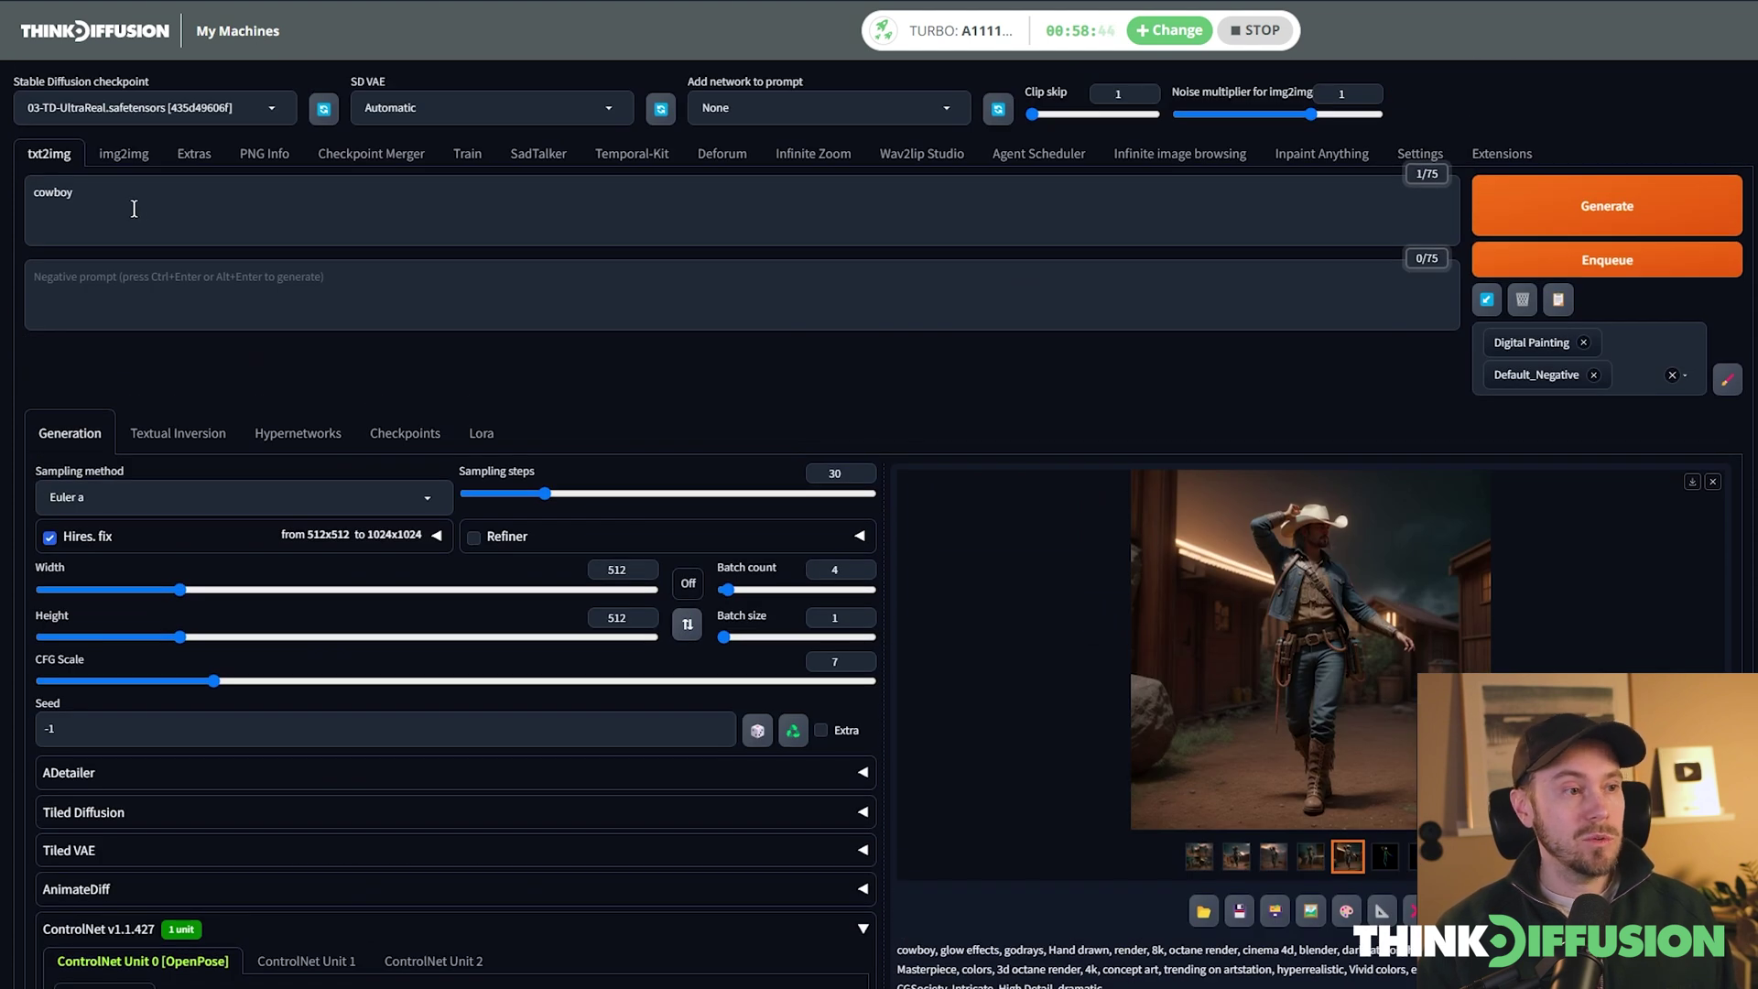
# Replace the prompt with 'green monster boy'.
pyautogui.click(179, 209)
pyautogui.hotkey('ctrl', 'a')
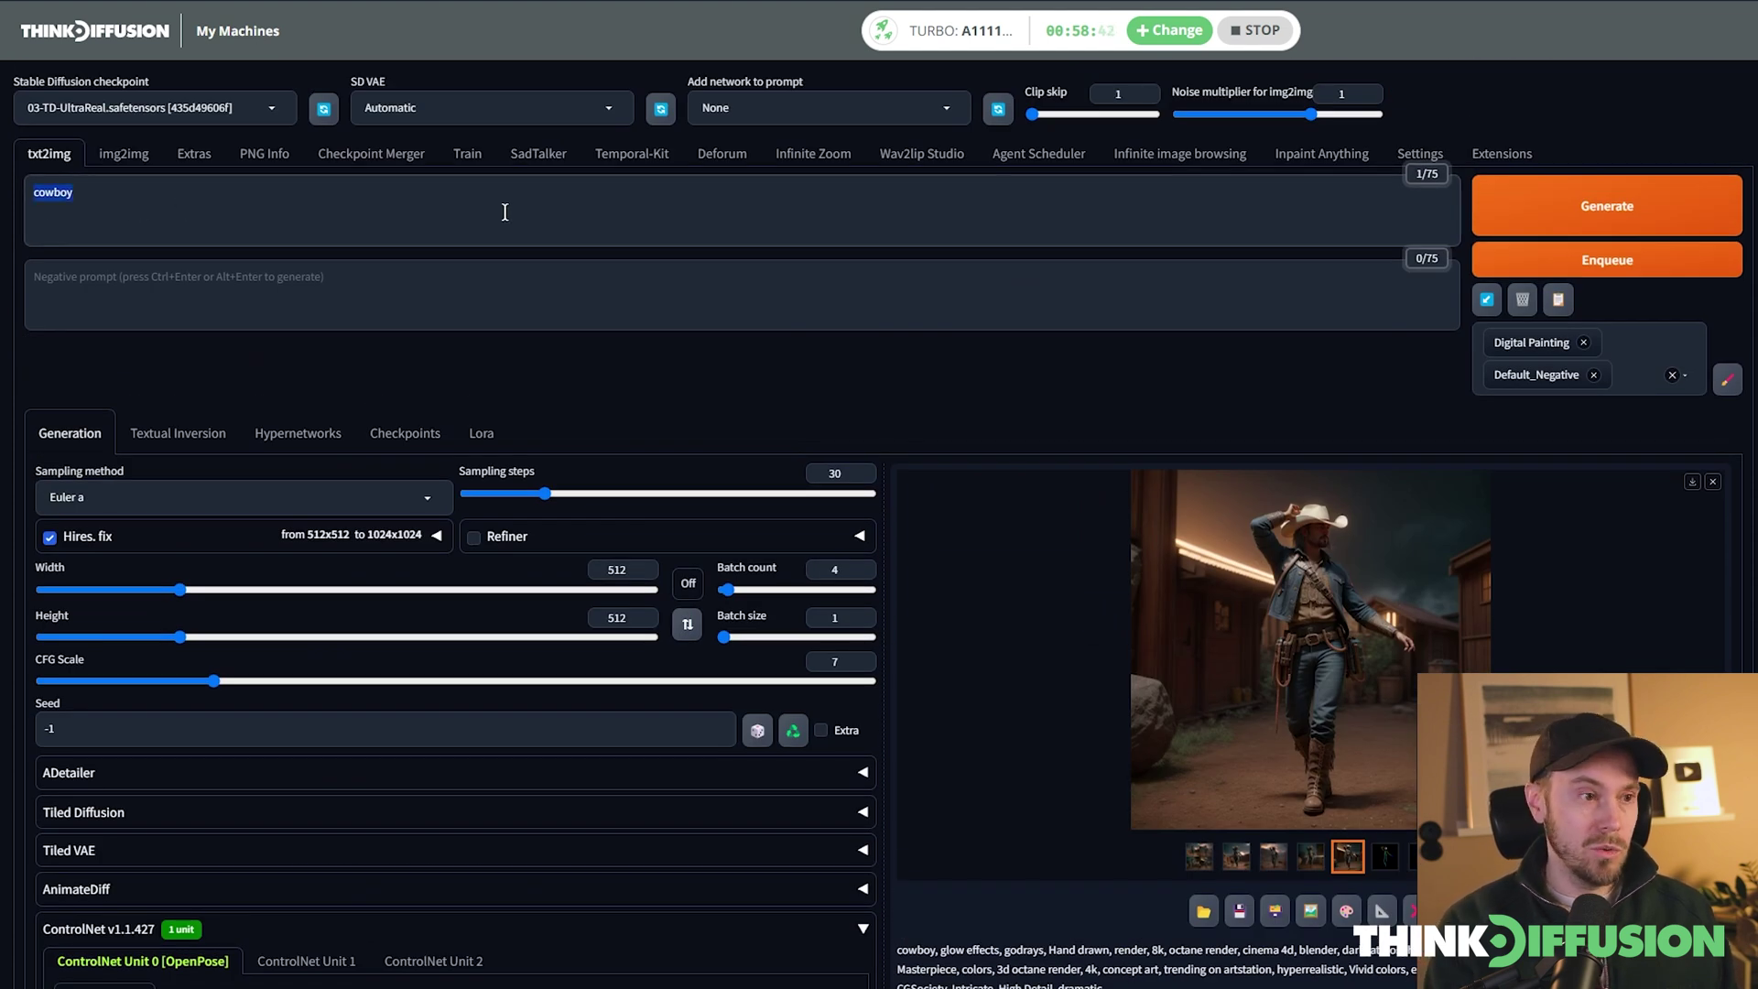
pyautogui.write('green monster boy')
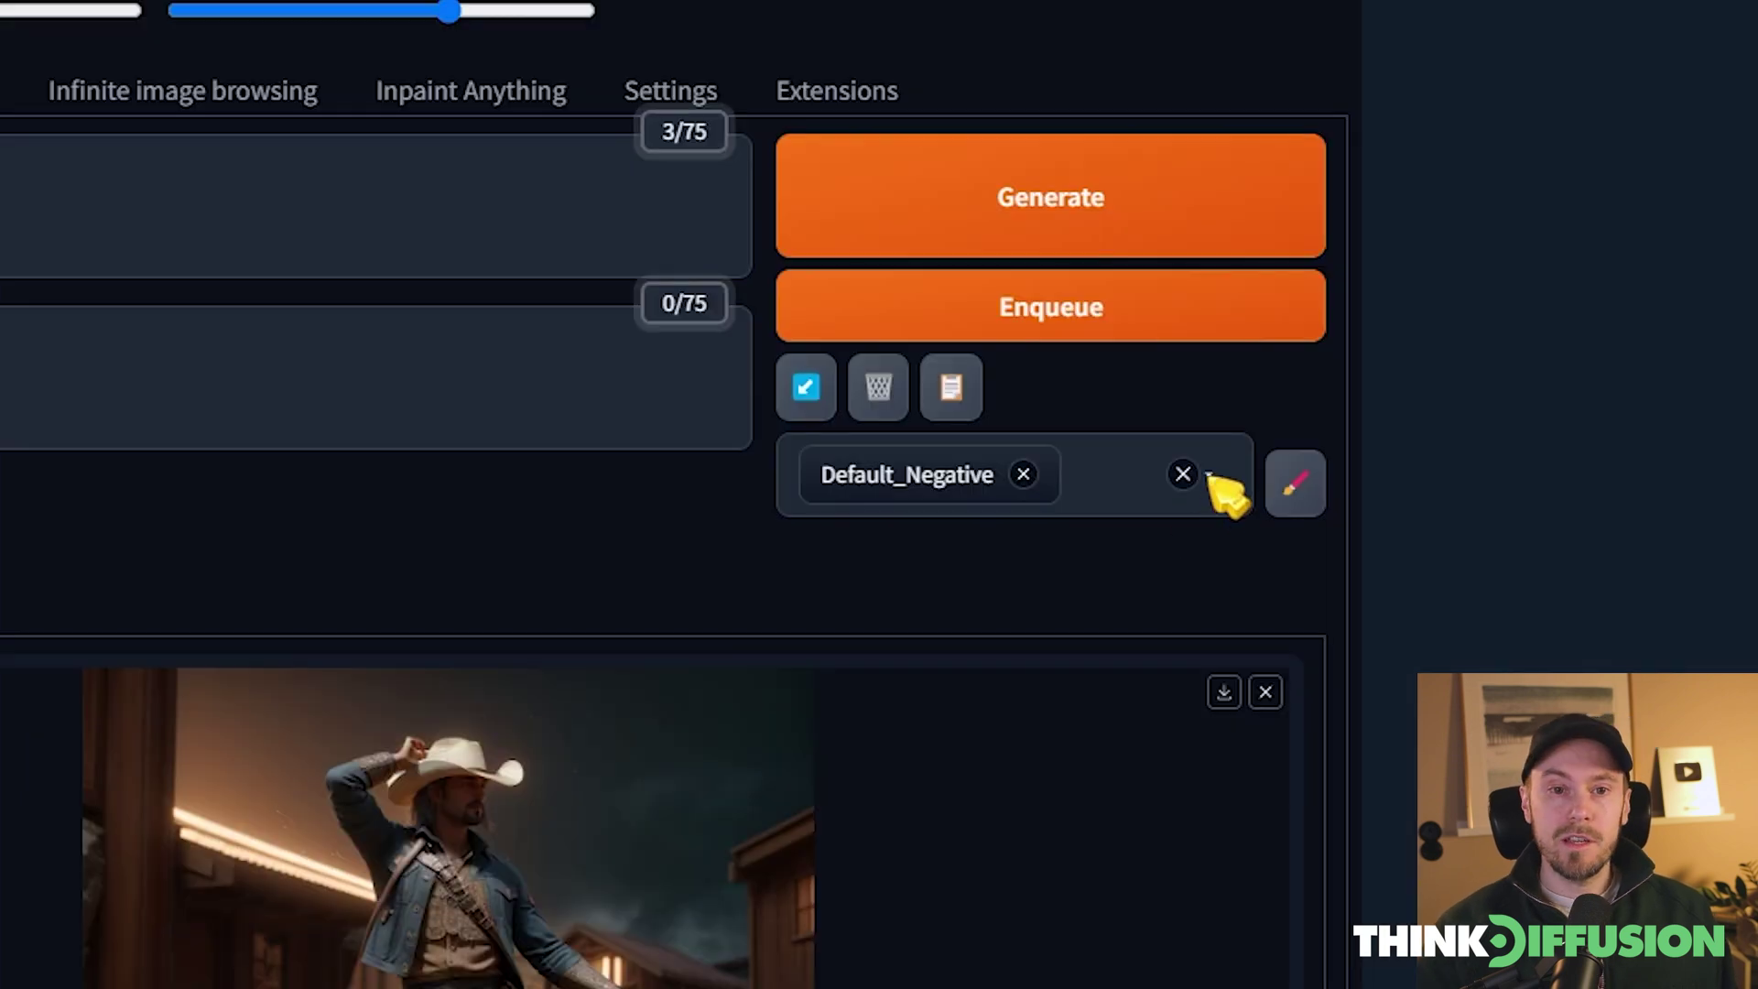
# Add the Indie Game style and start a new generation.
pyautogui.click(1213, 481)
pyautogui.scroll(-5, 1053, 962)
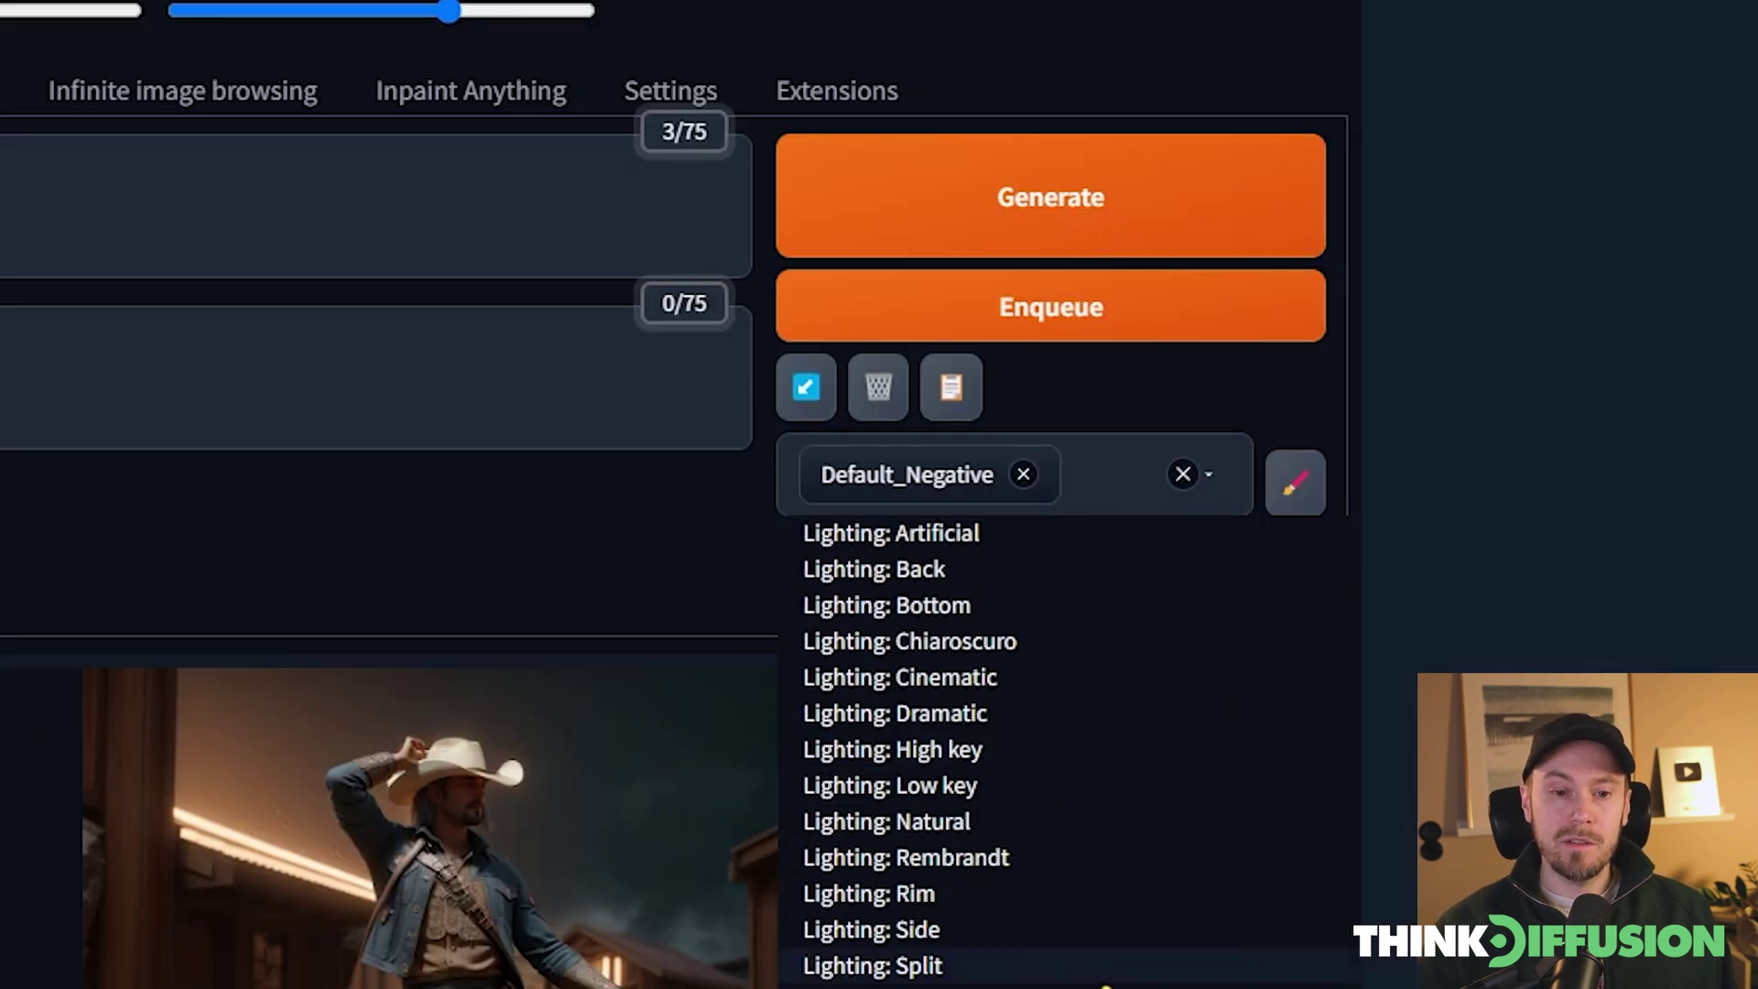
pyautogui.scroll(-2, 1053, 961)
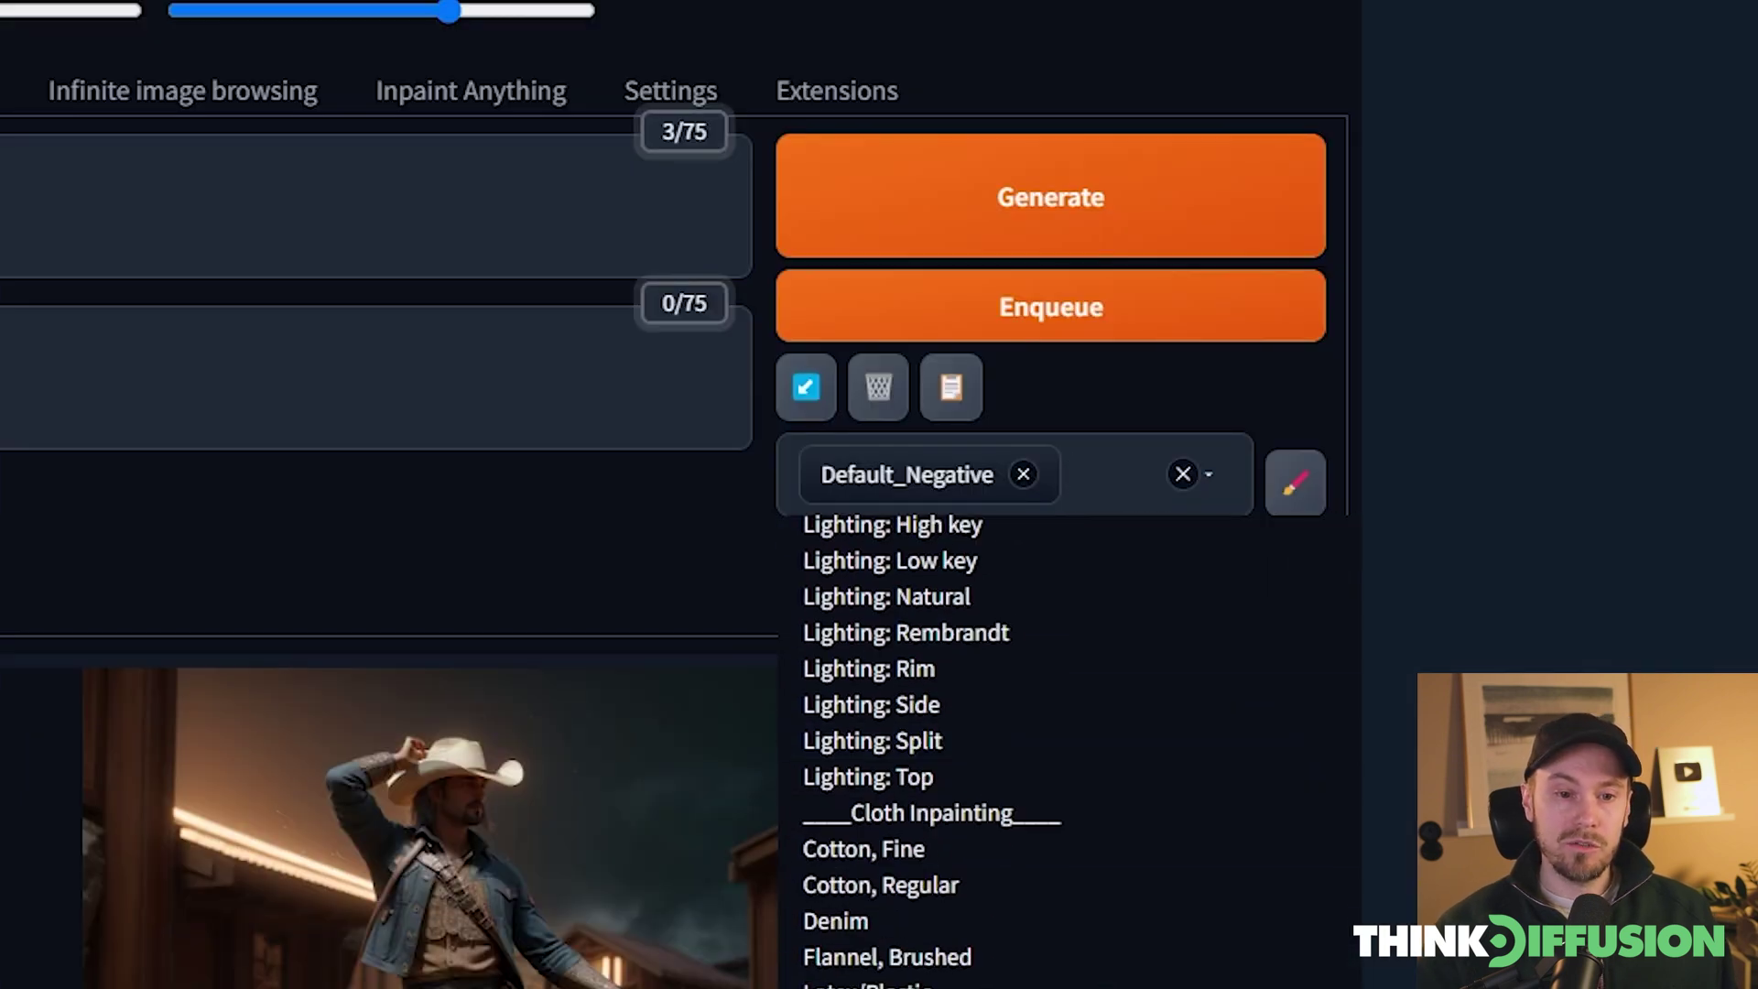
pyautogui.click(916, 979)
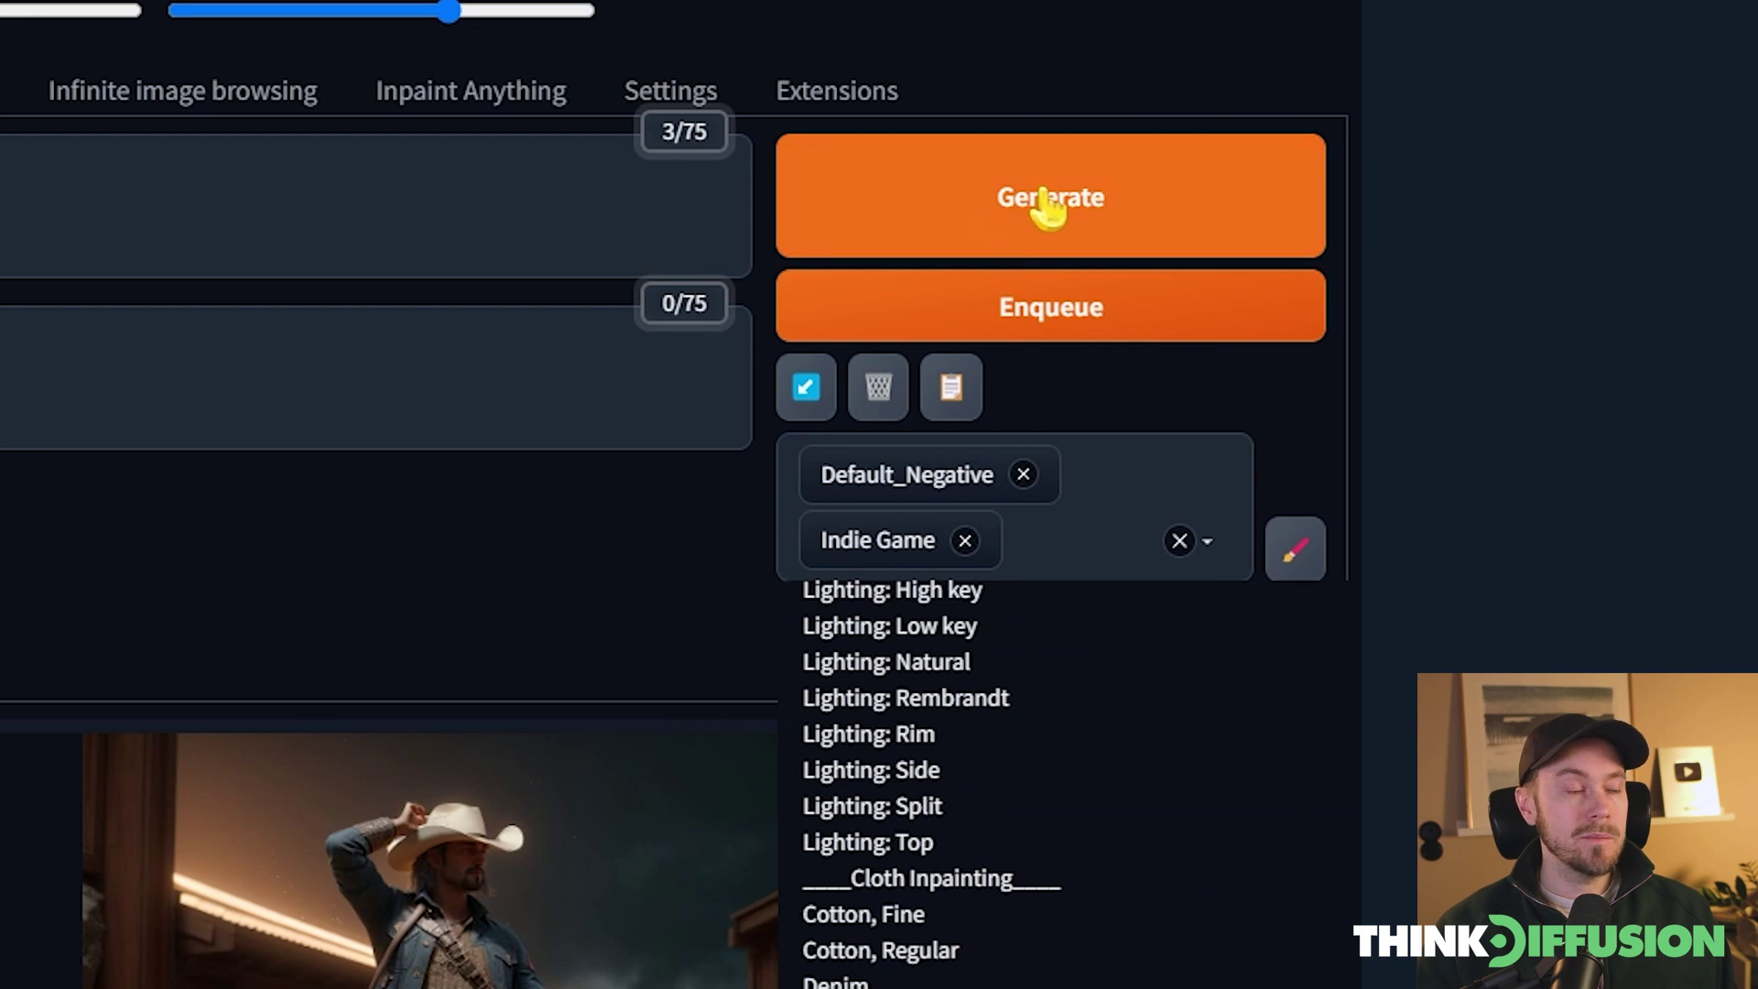
pyautogui.click(1044, 218)
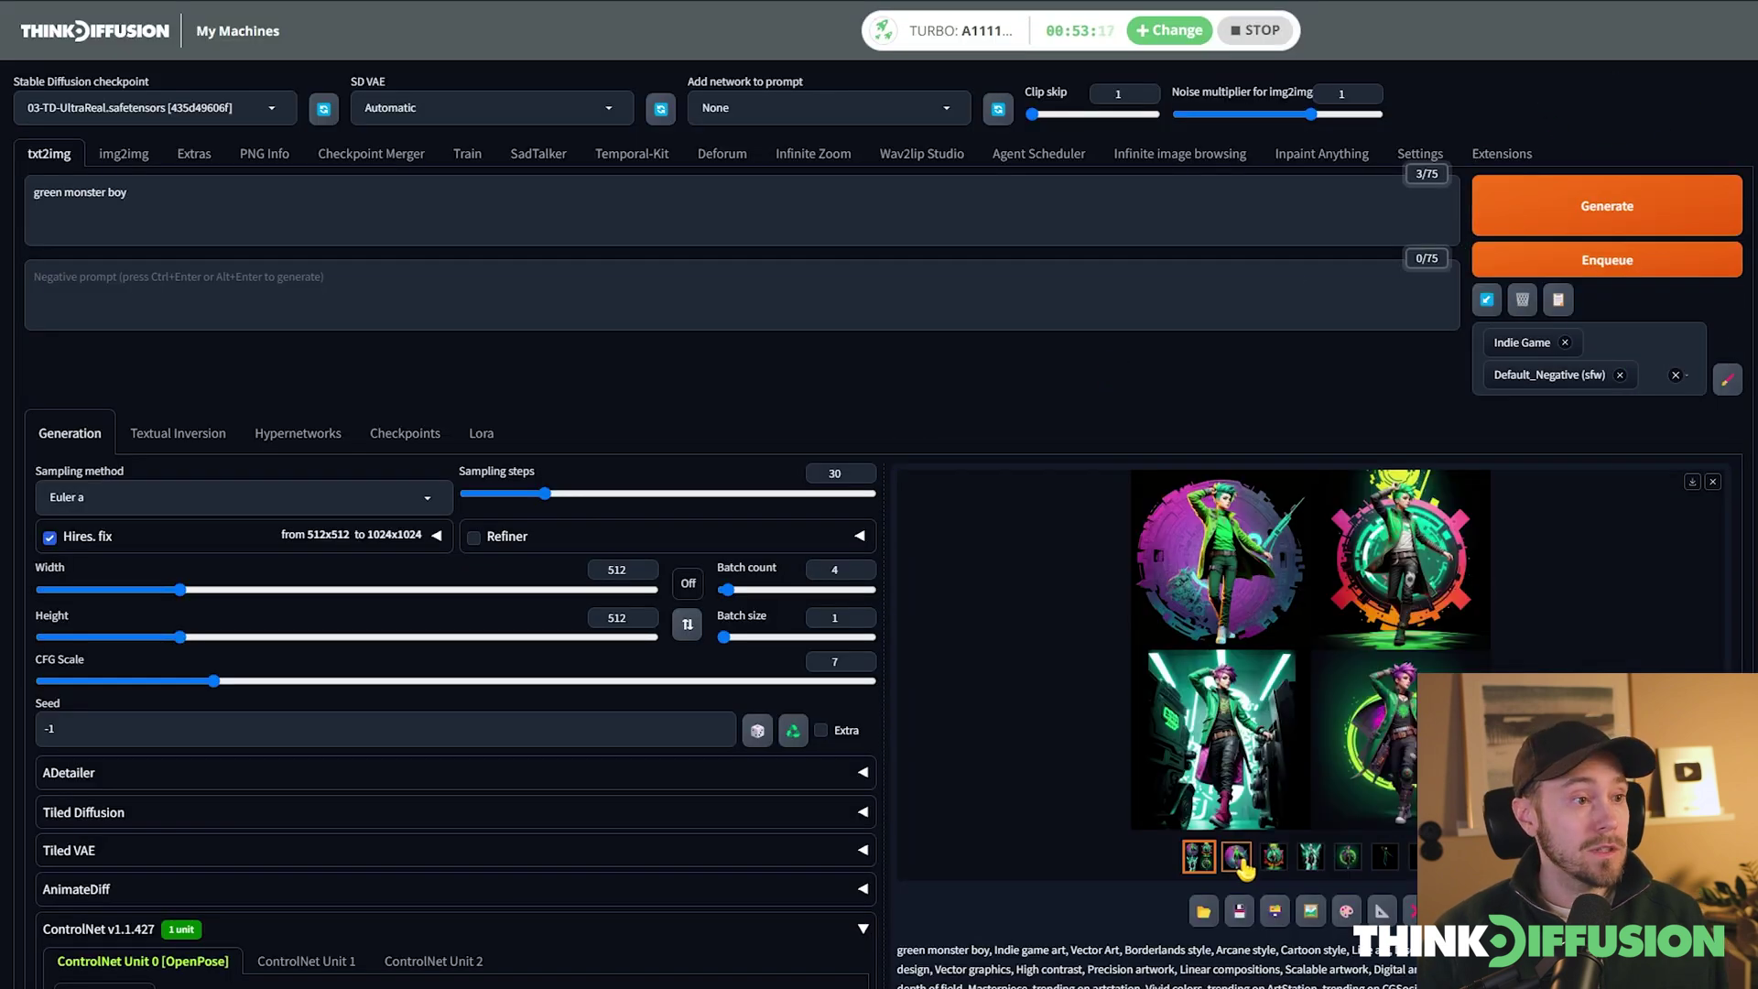
pyautogui.click(1238, 858)
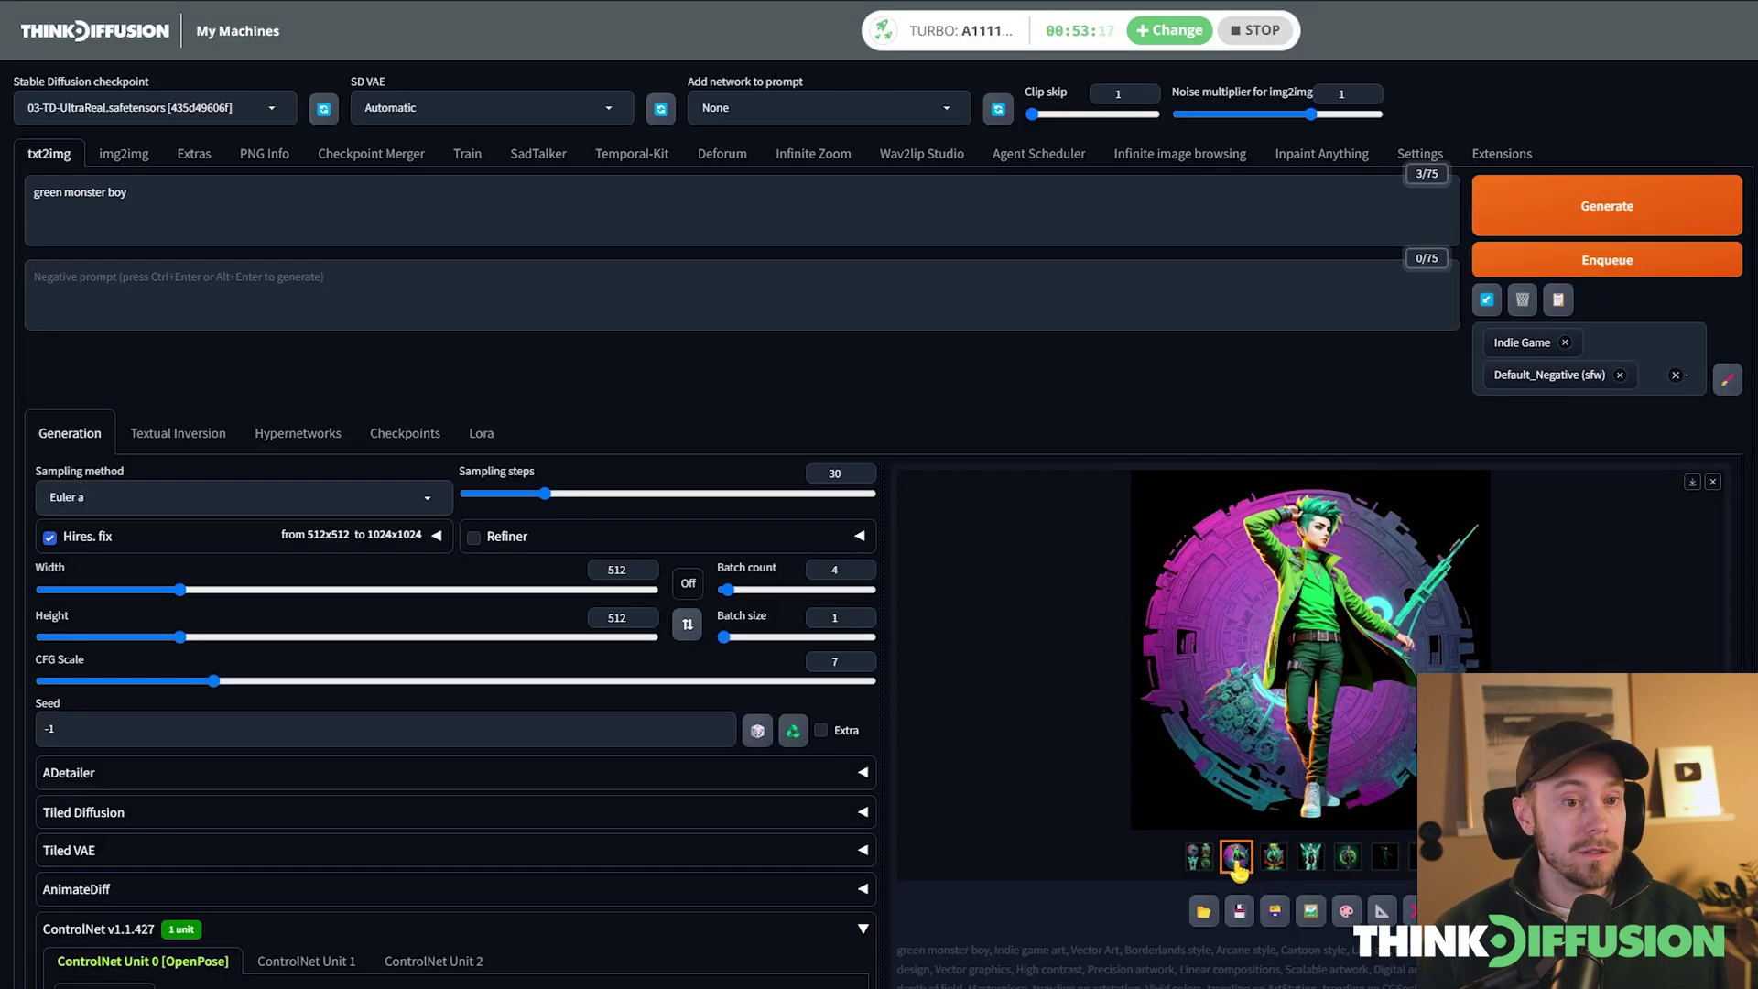
pyautogui.click(1263, 591)
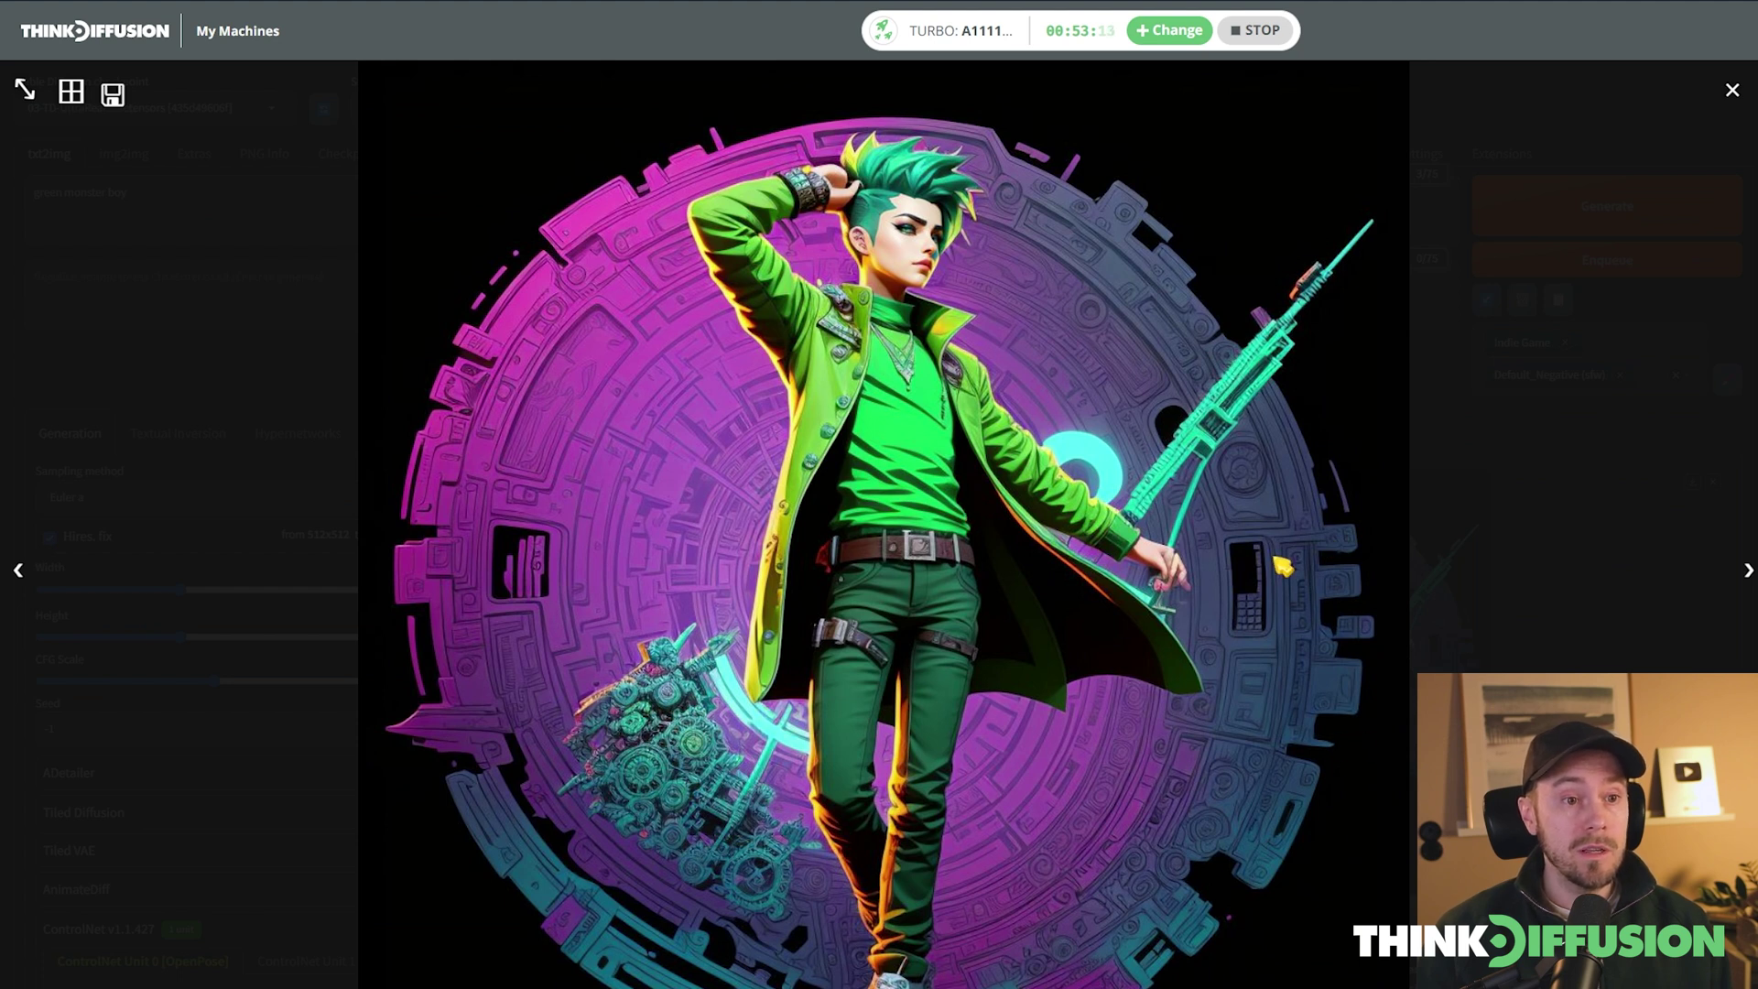
pyautogui.press('Right')
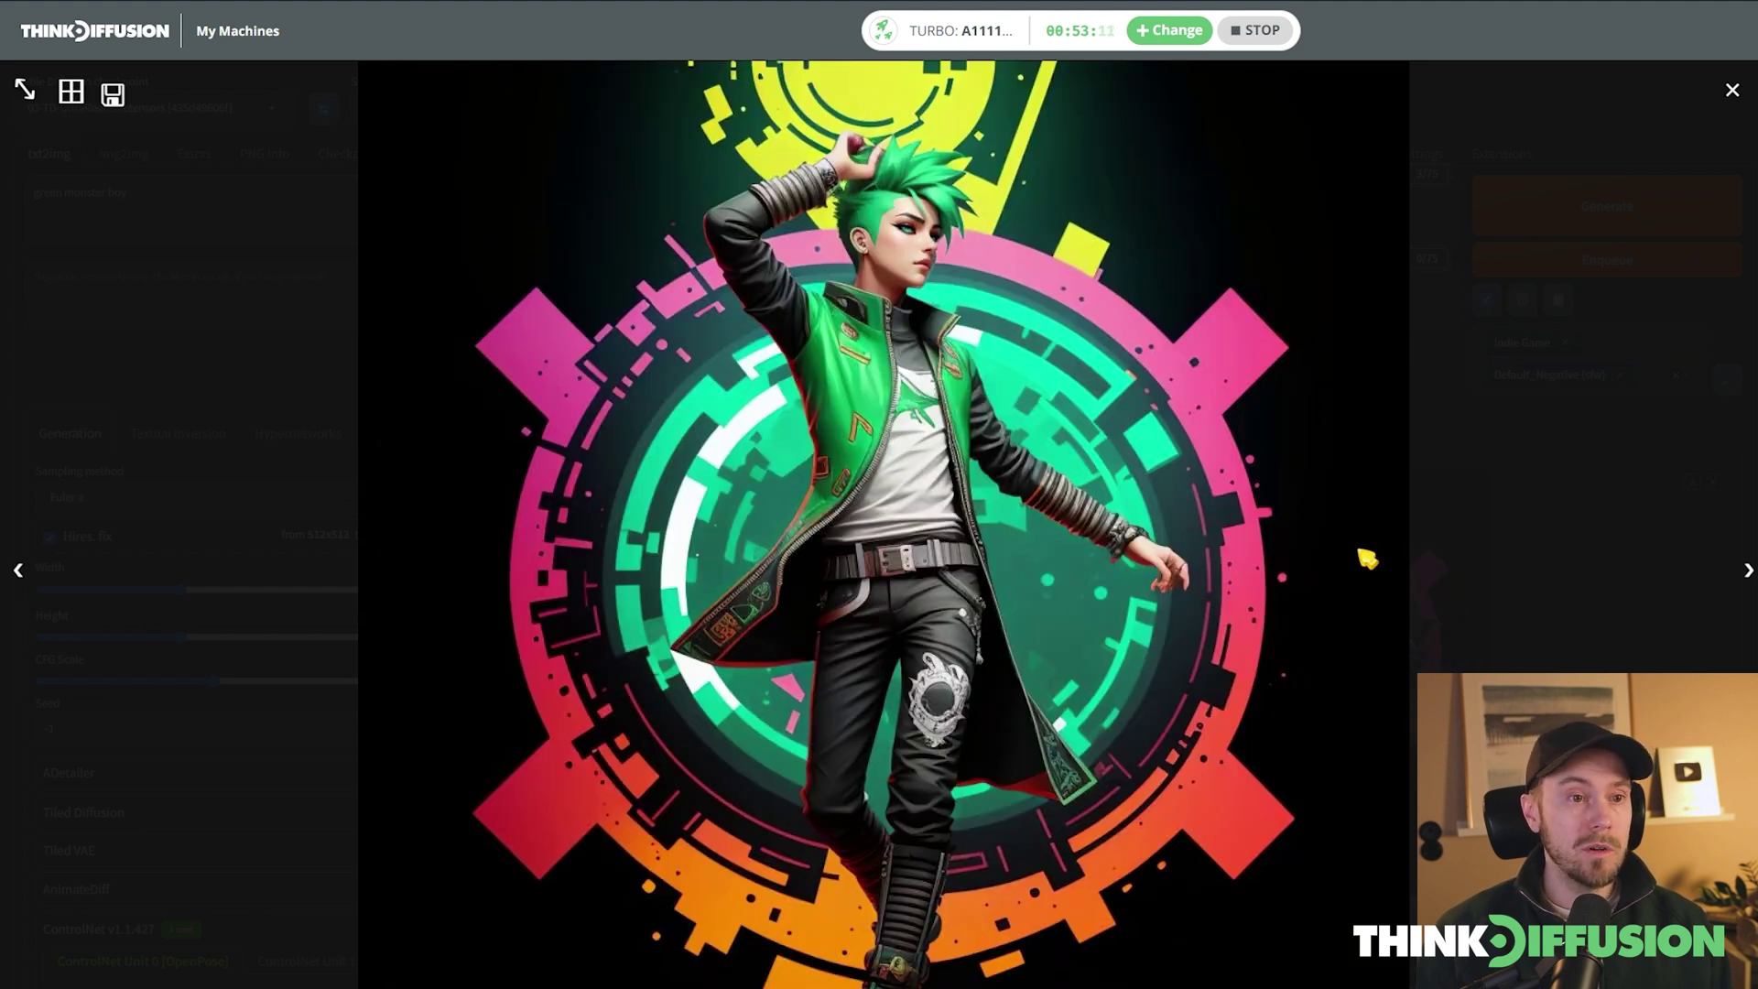
pyautogui.press('Right')
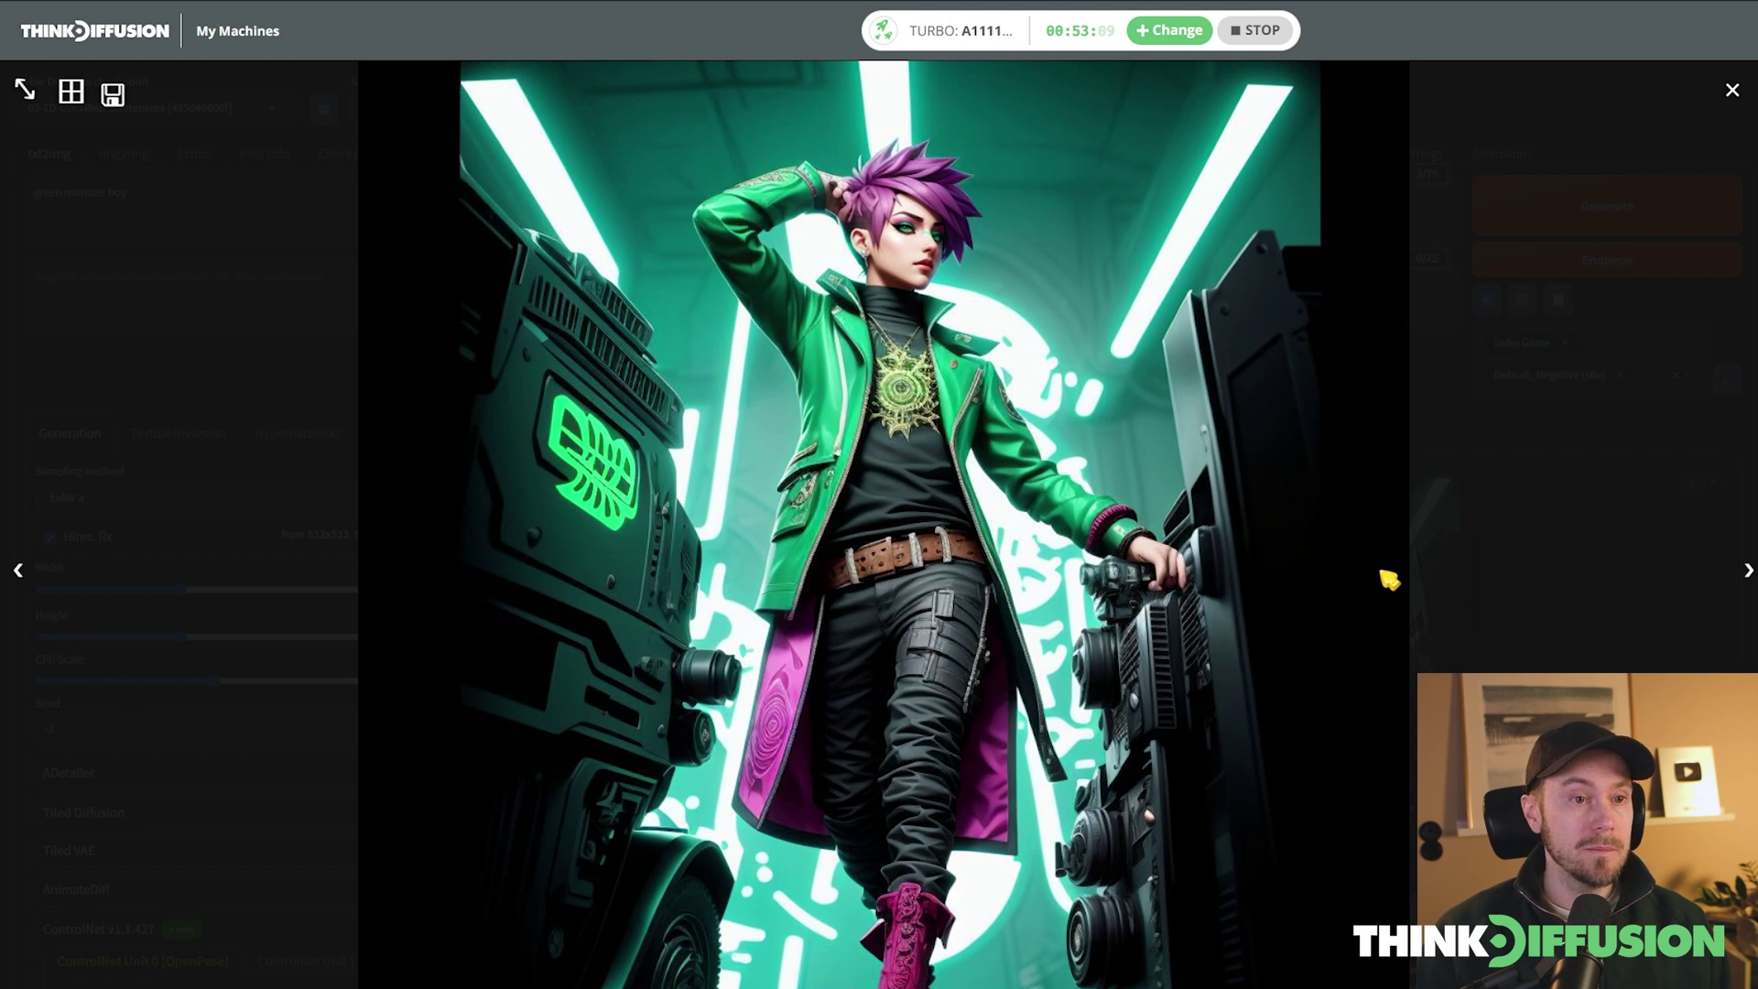
pyautogui.press('Right')
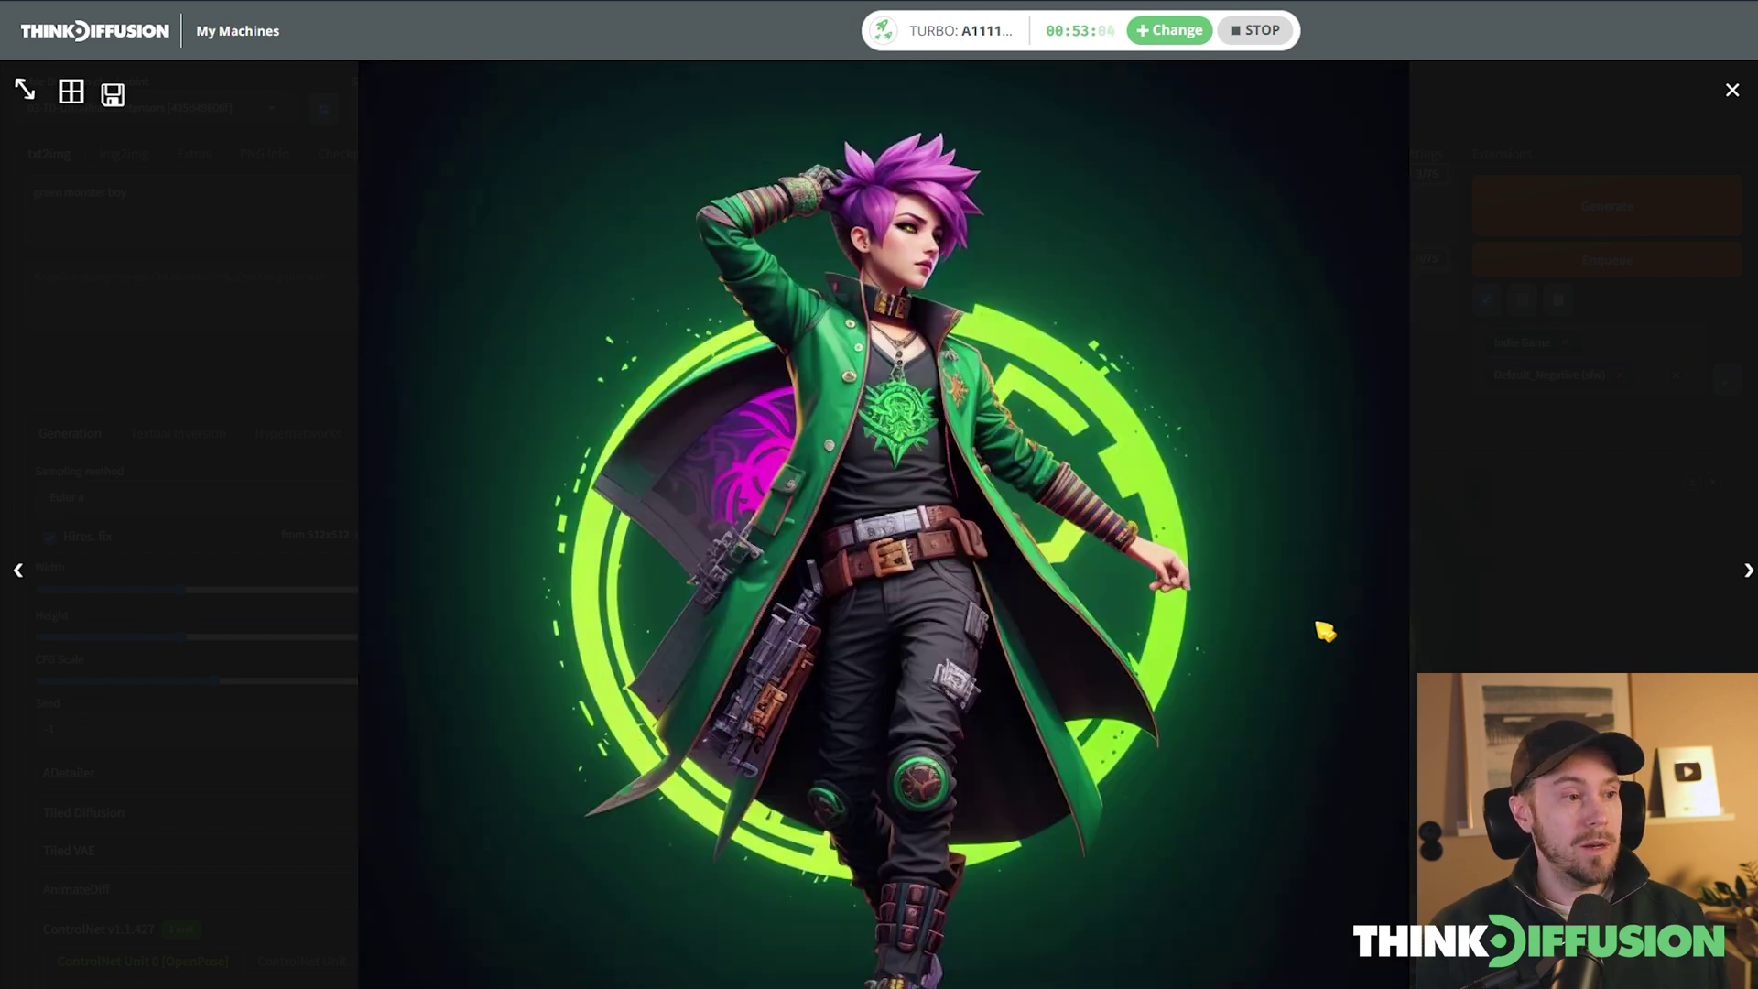
pyautogui.press('Escape')
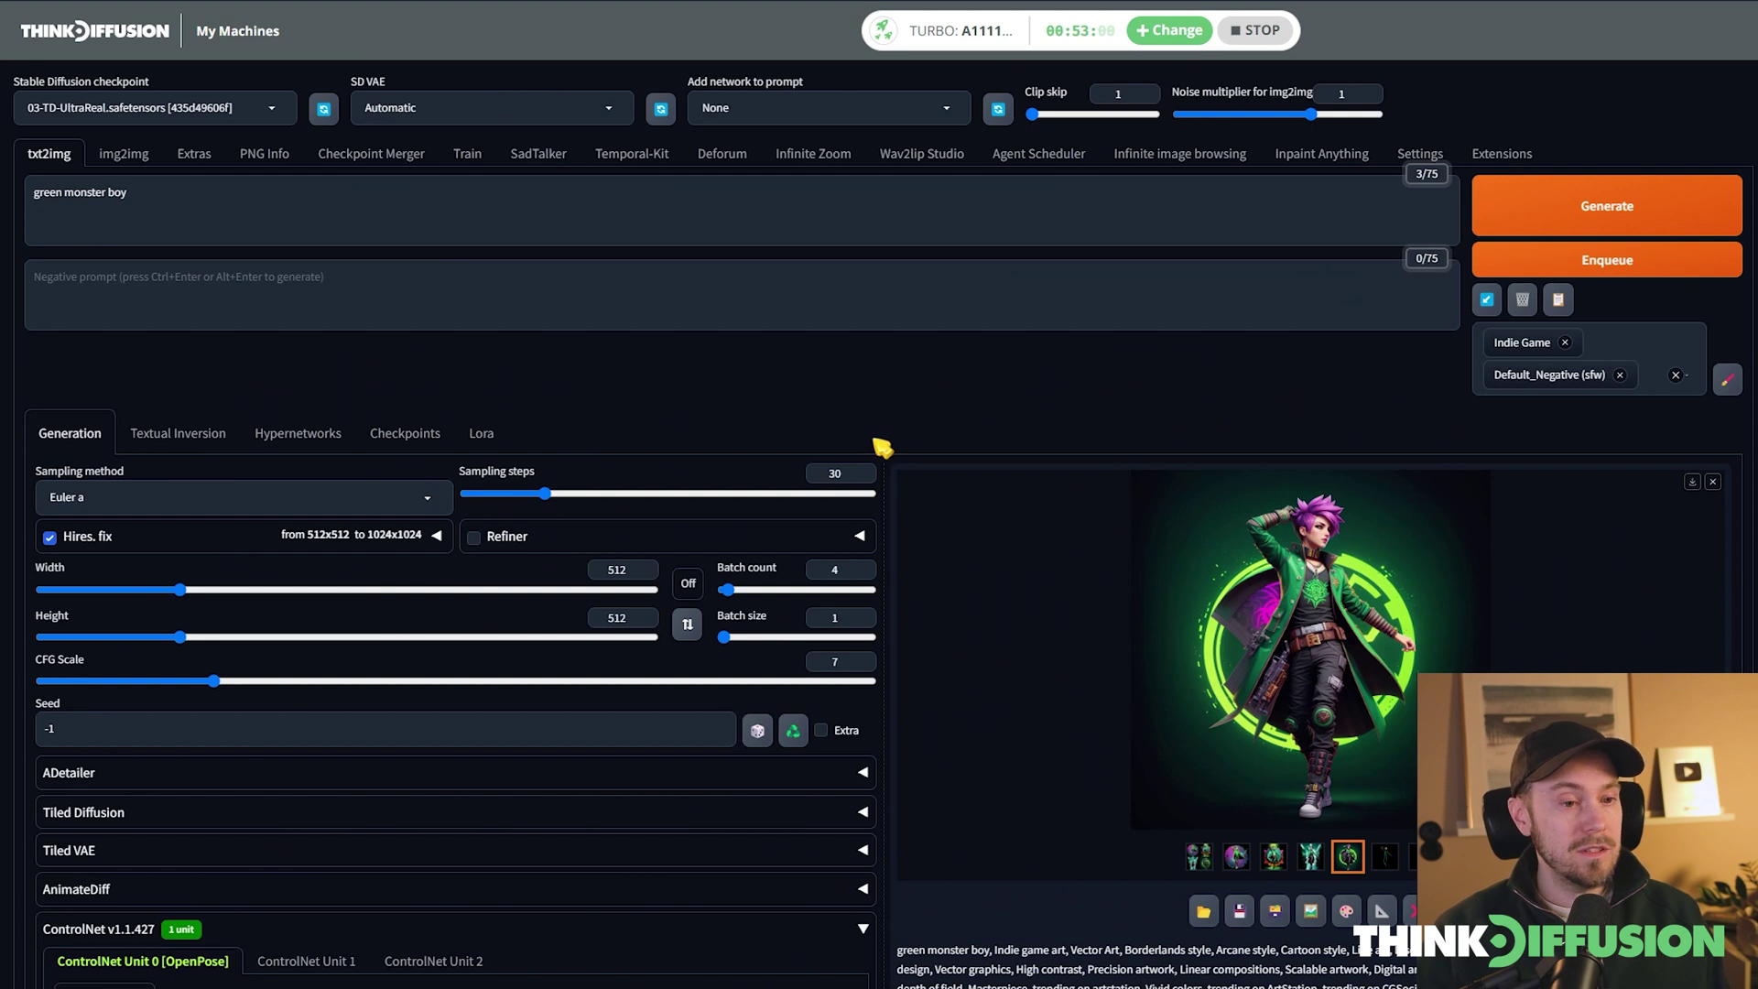
# Switch ControlNet Unit 0 to Canny and preview the dancer's edge map.
pyautogui.scroll(-5, 1067, 659)
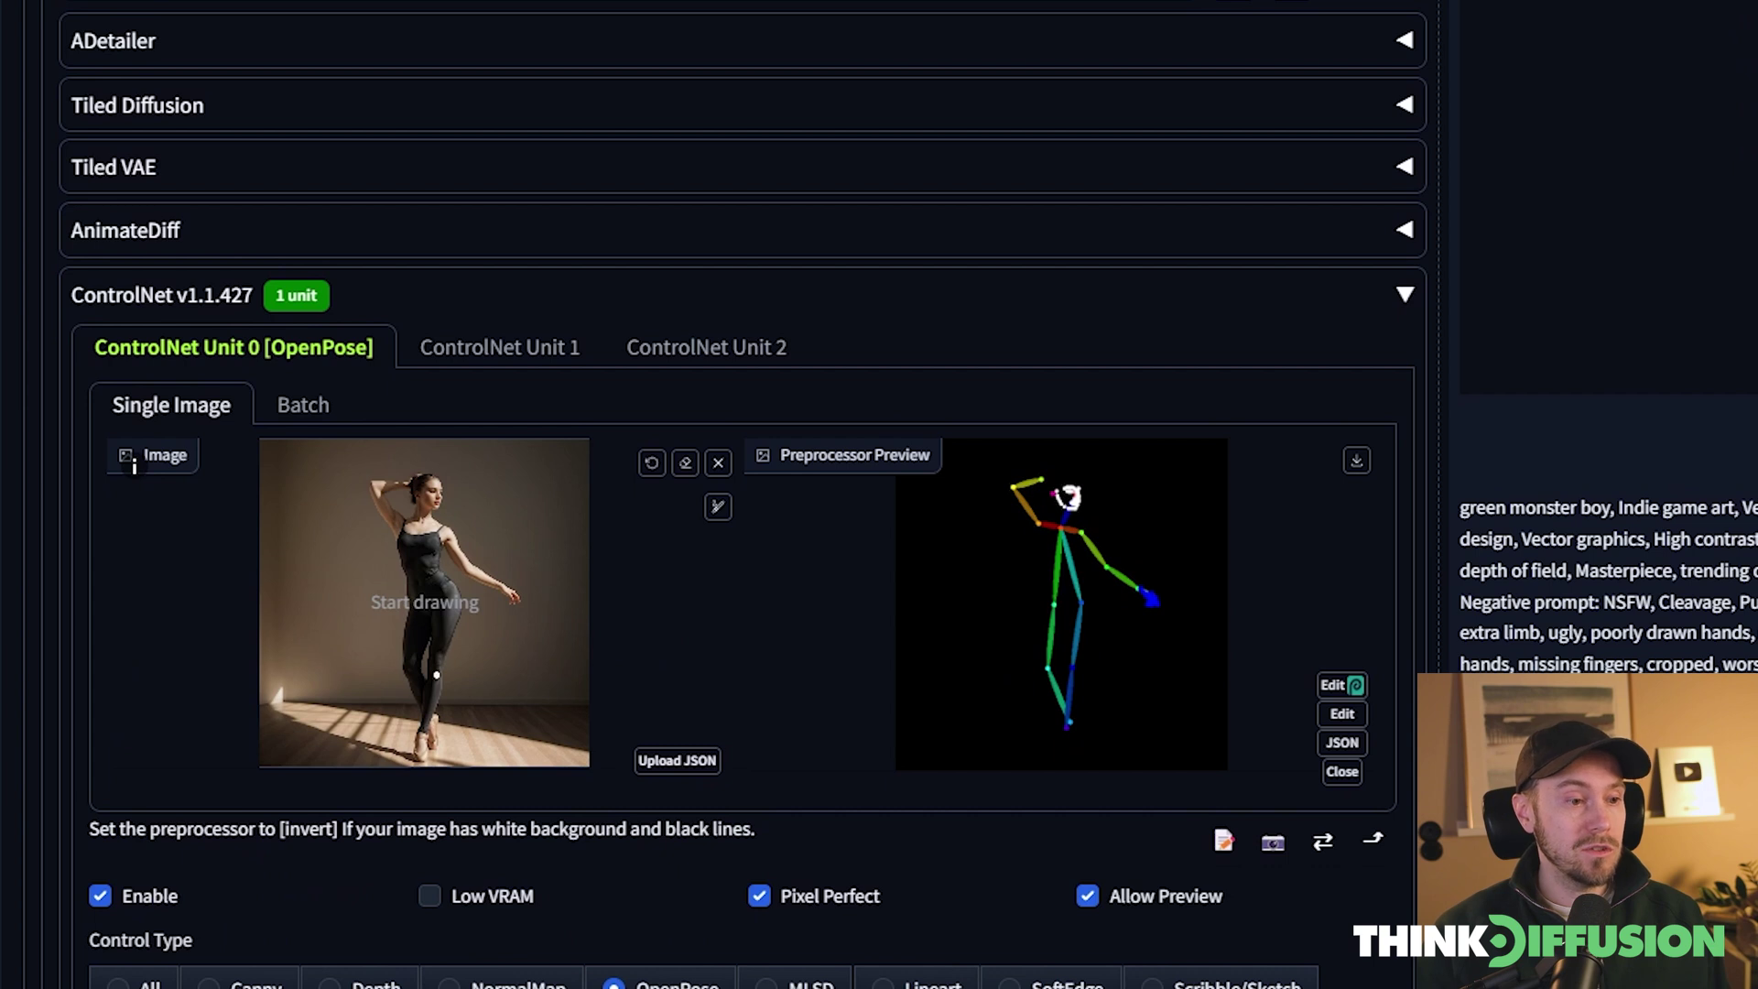
pyautogui.scroll(-3, 863, 895)
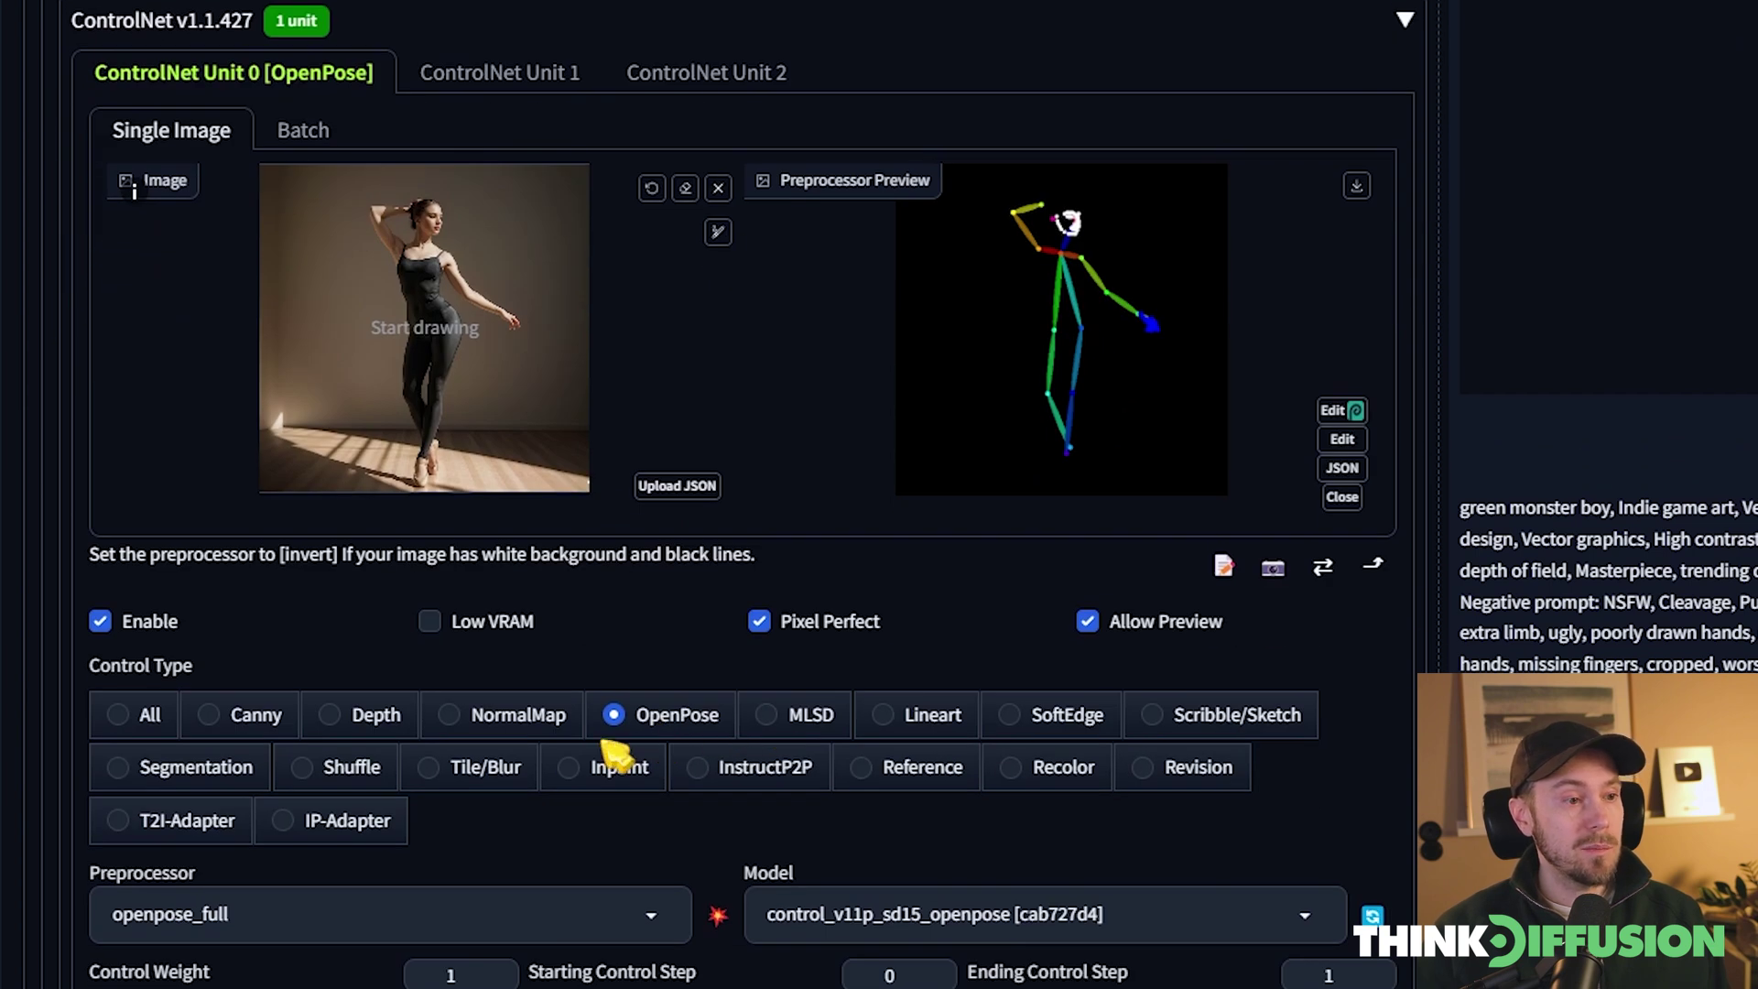
pyautogui.click(251, 715)
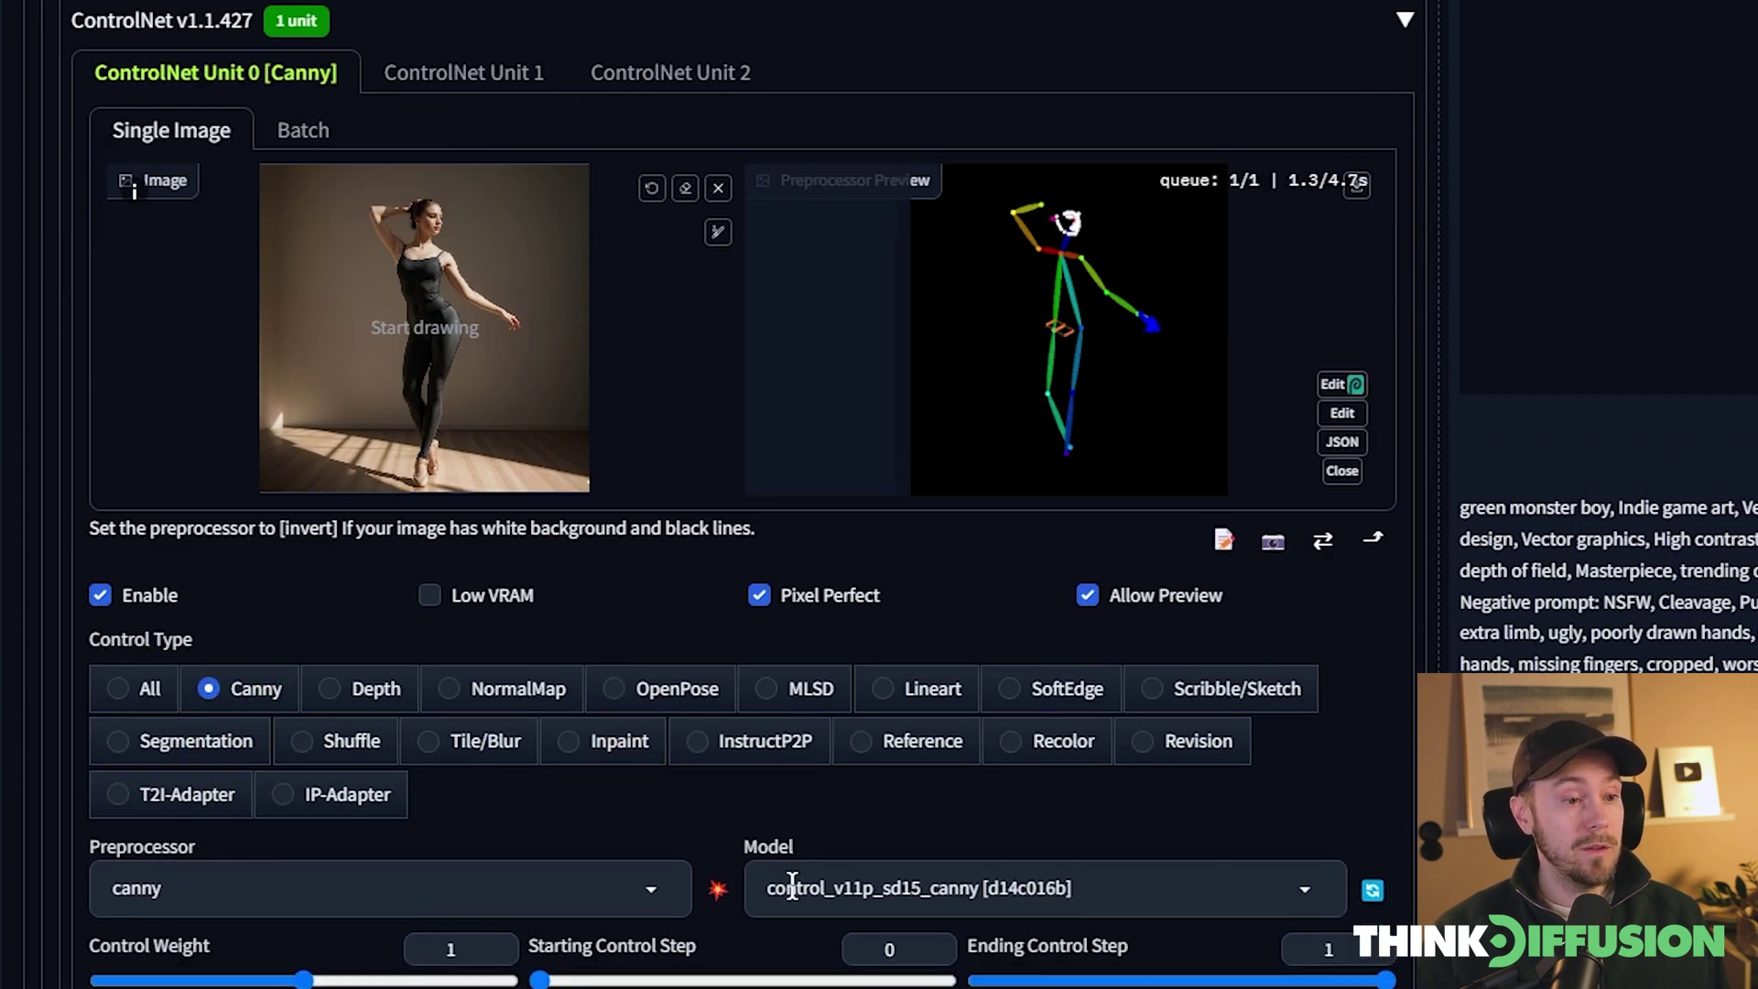
pyautogui.click(719, 891)
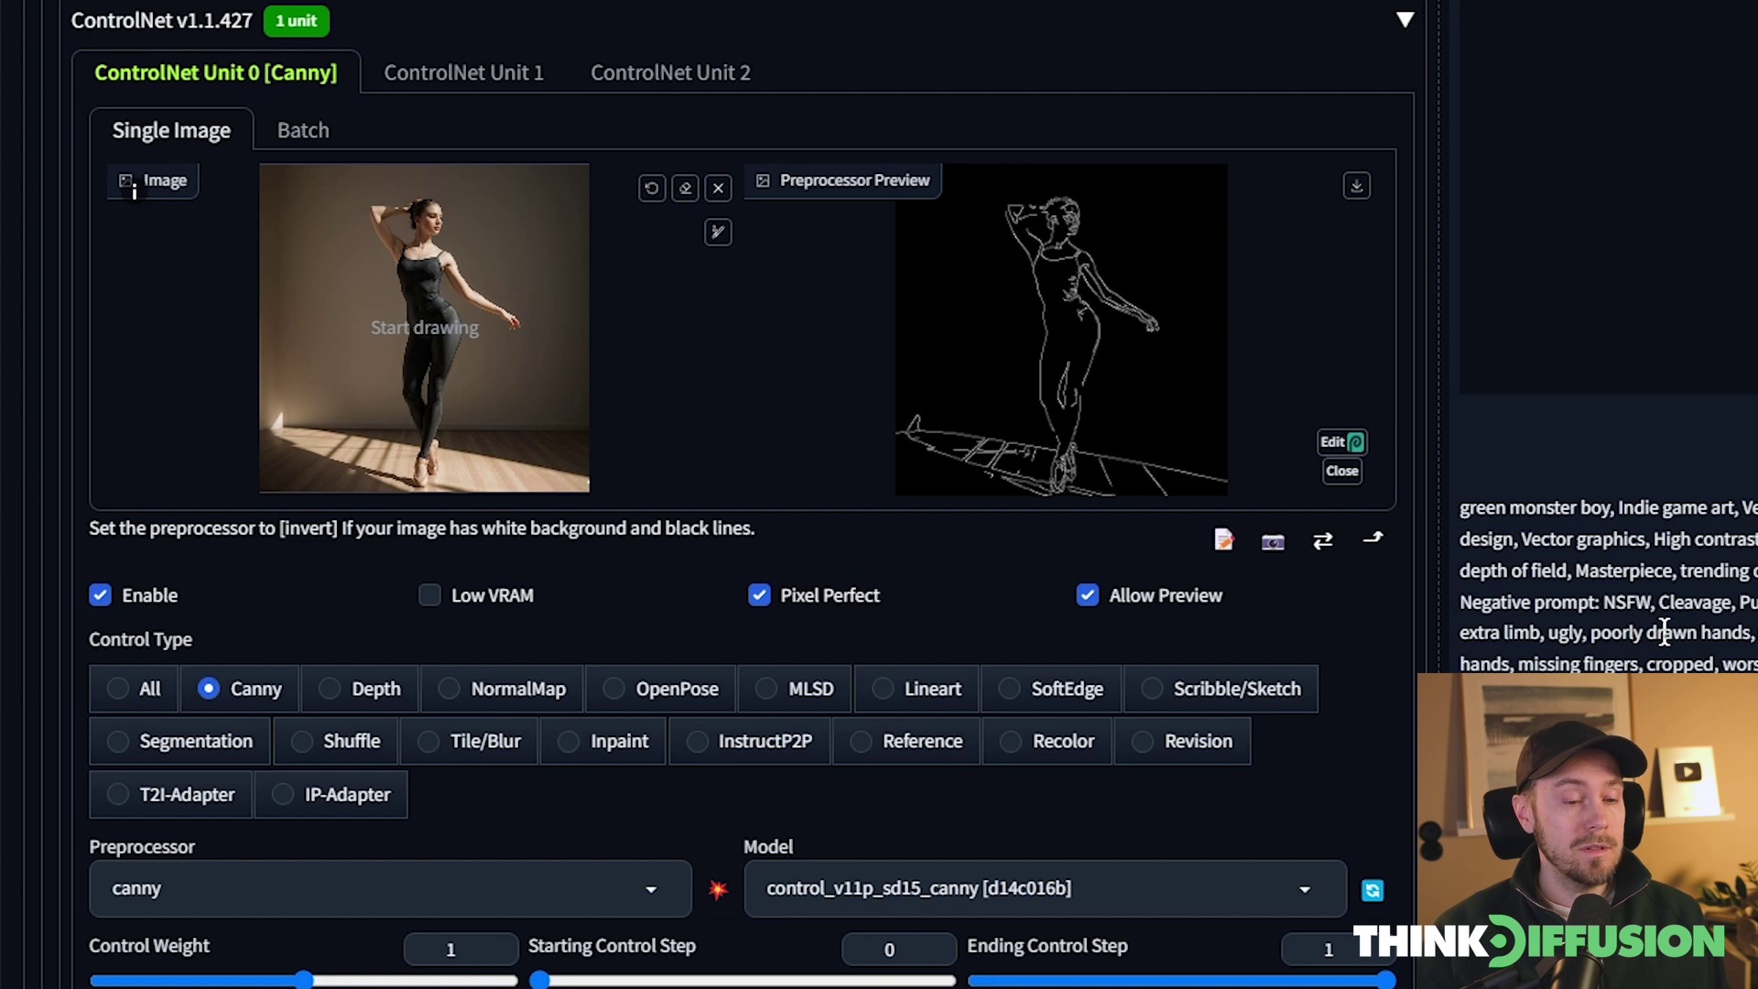
pyautogui.hotkey('ctrl', 'a')
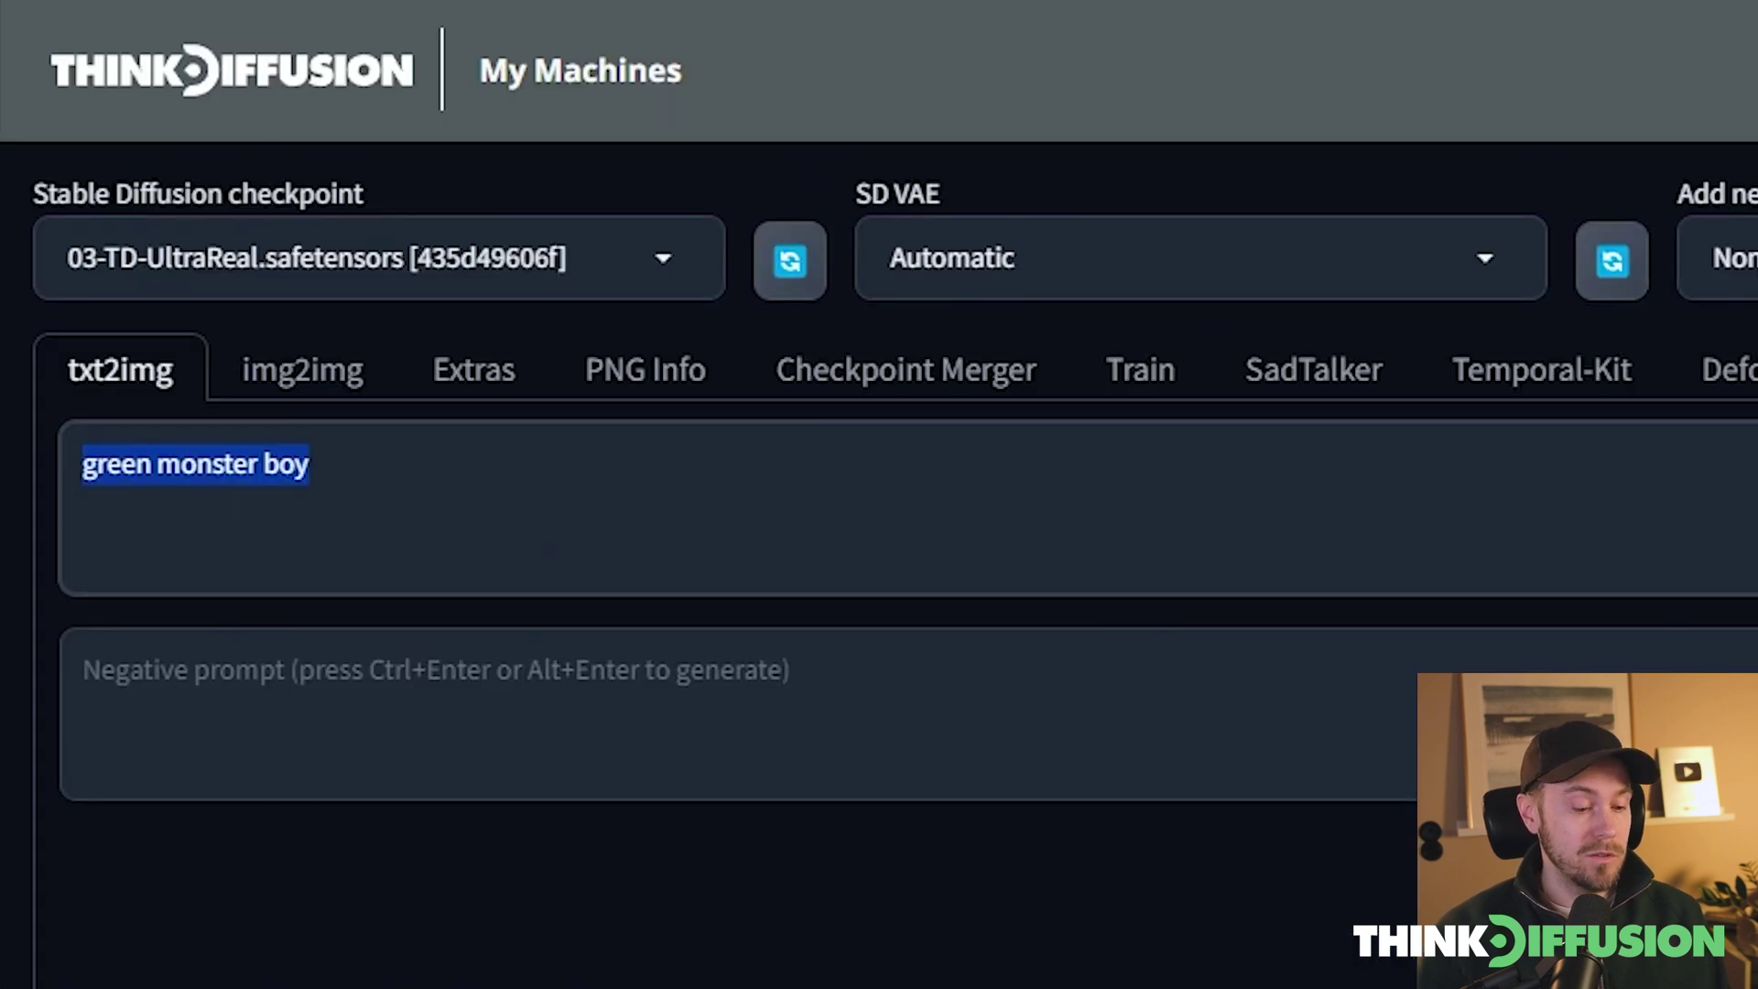
# Generate Canny-guided images with the prompt 'futuristic scifi astronaut'.
pyautogui.write('futuristic scifi')
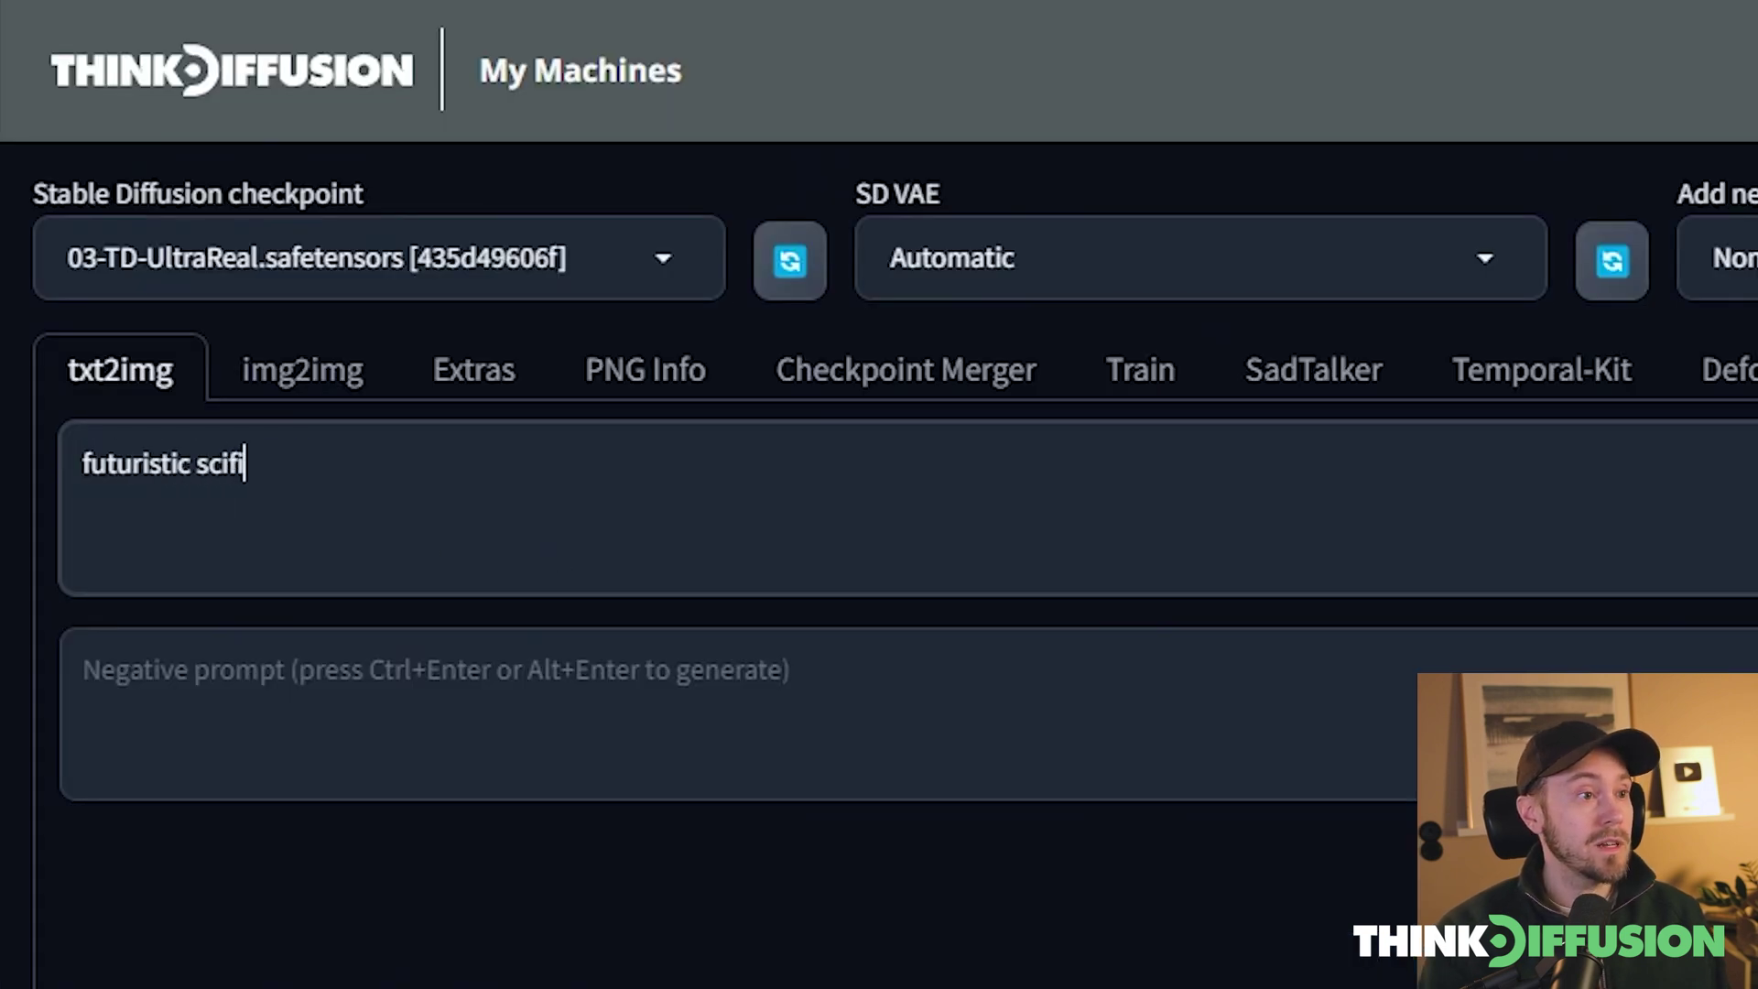
pyautogui.write(' astronaut')
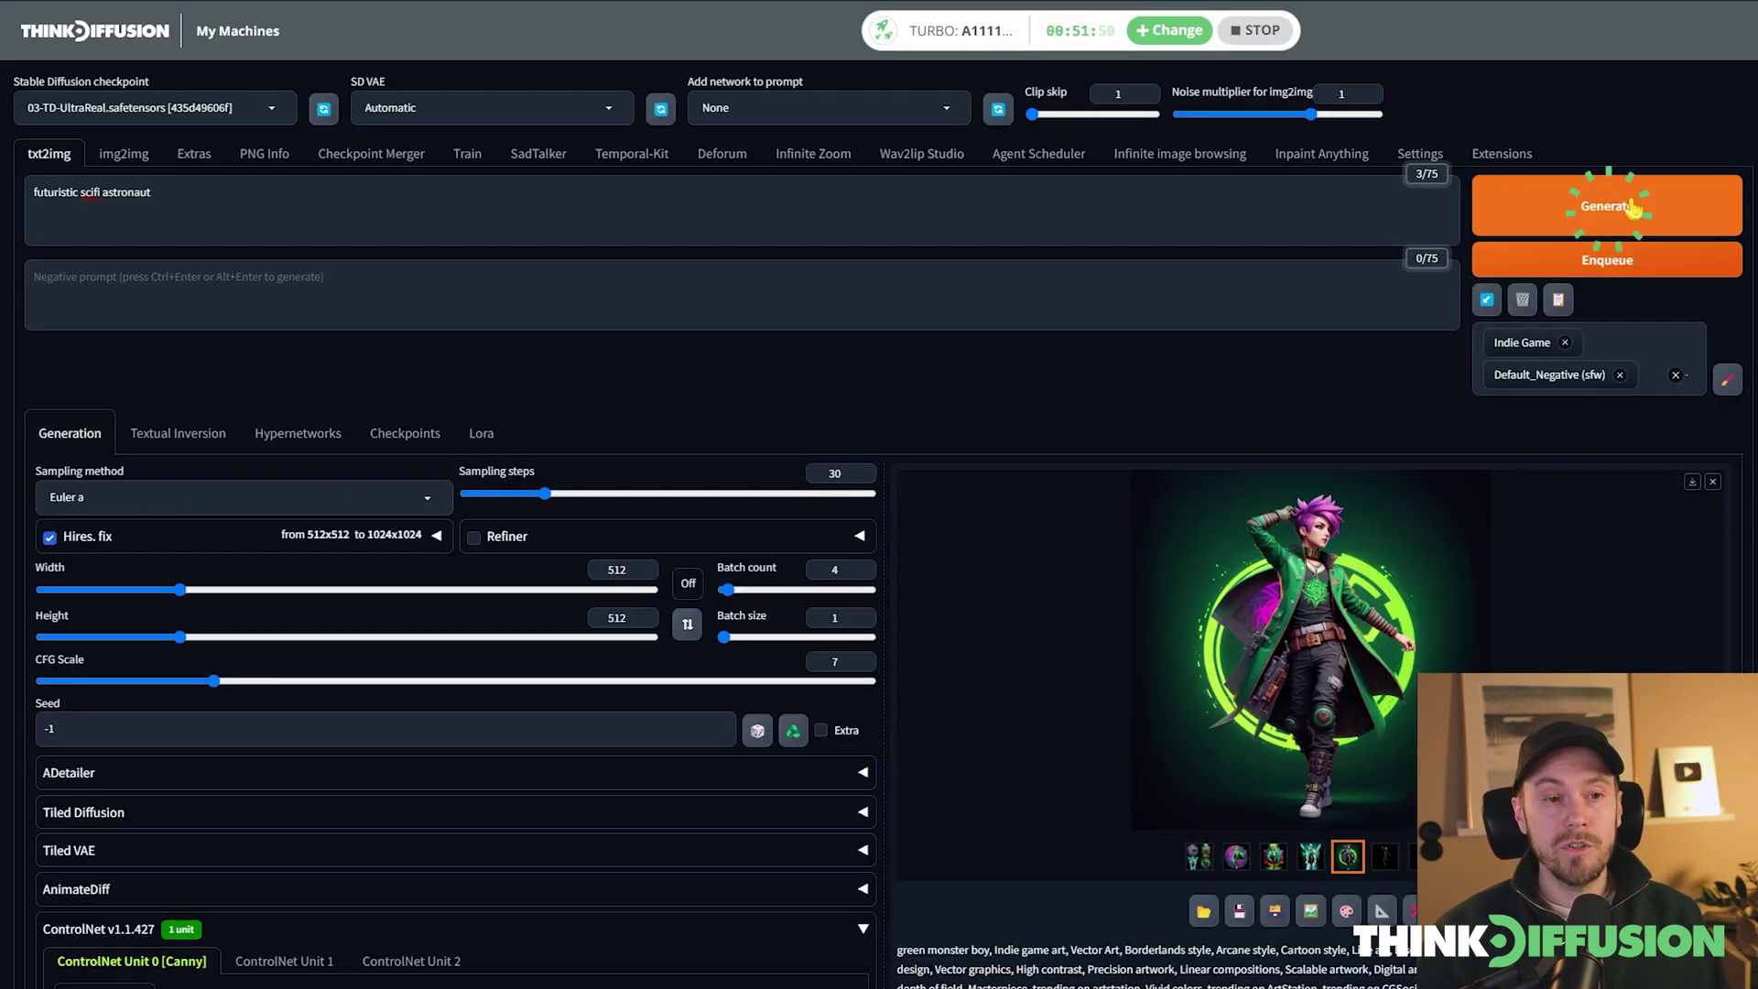
pyautogui.click(1633, 209)
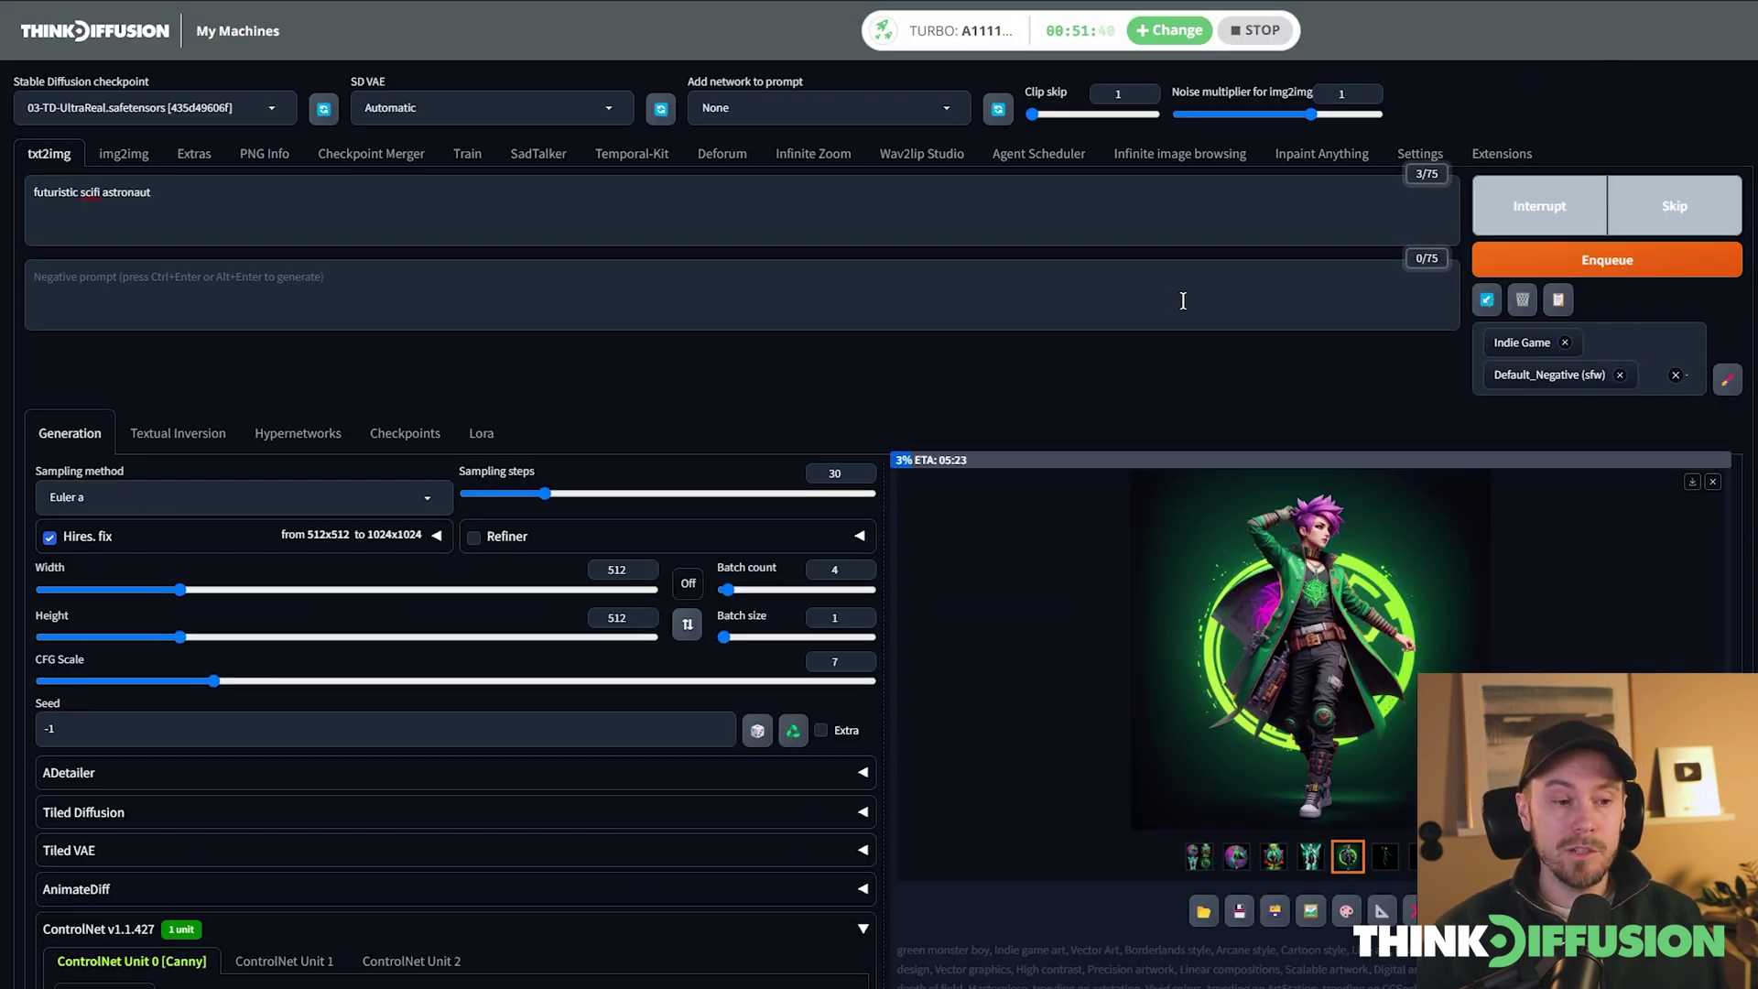
pyautogui.scroll(-5, 1118, 302)
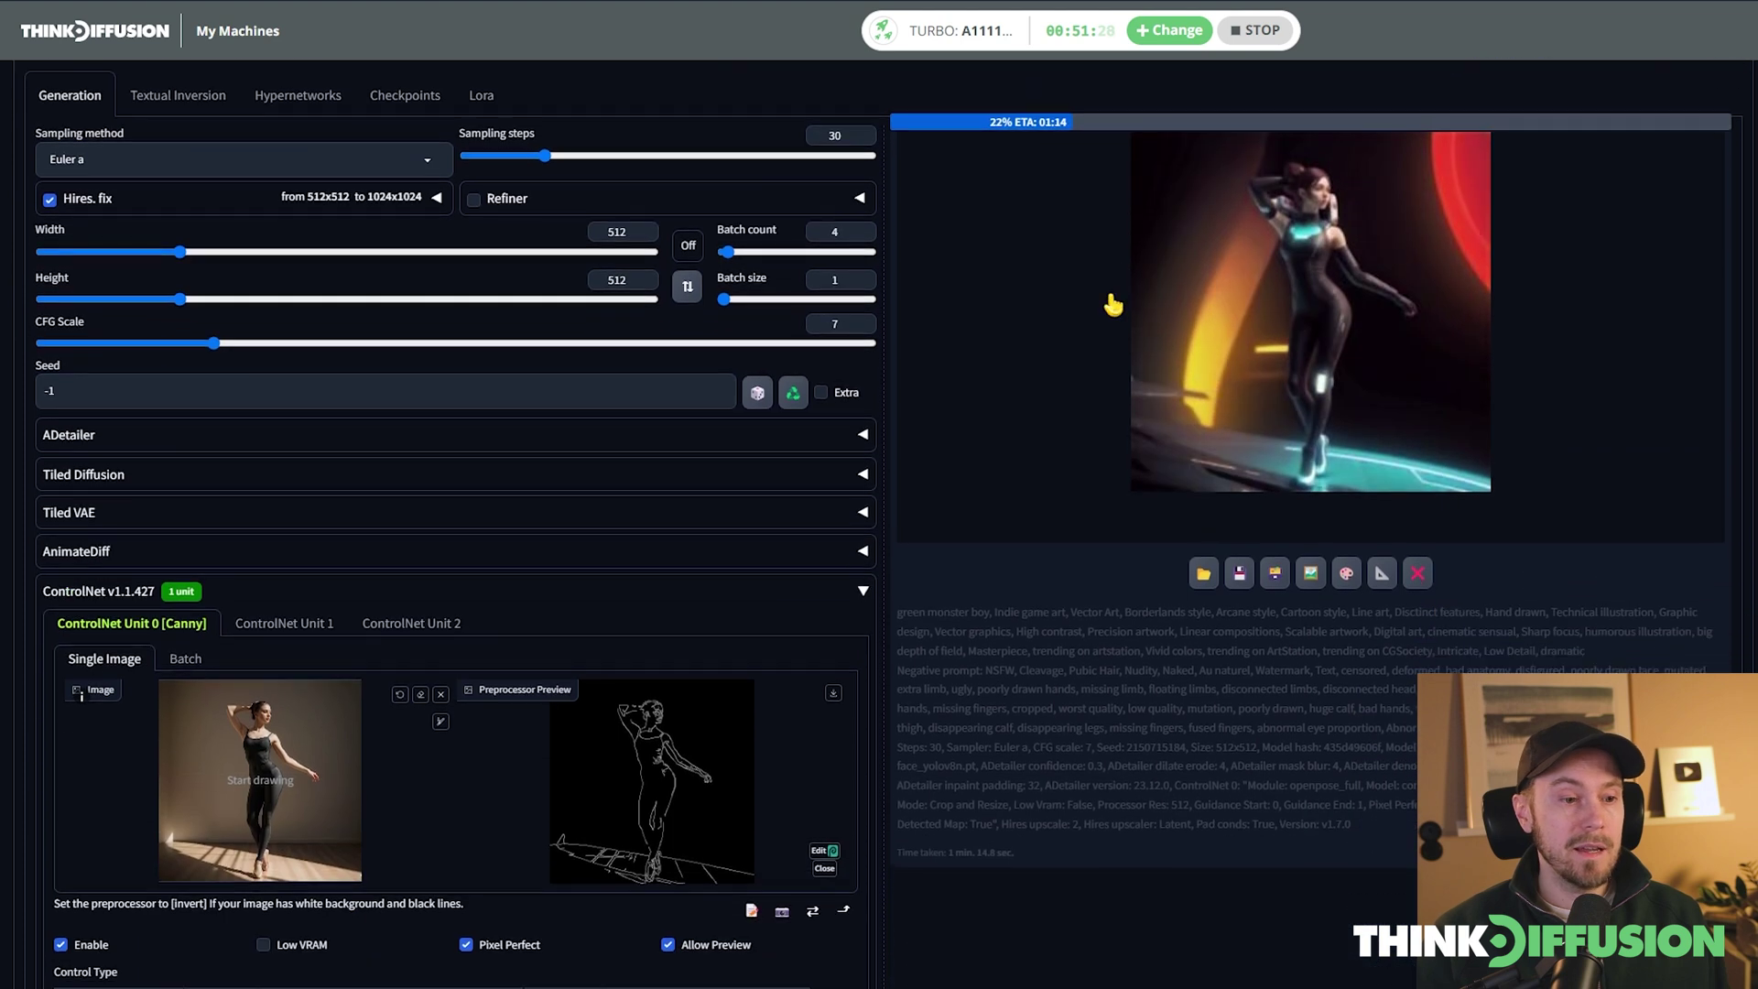
pyautogui.scroll(1, 1105, 306)
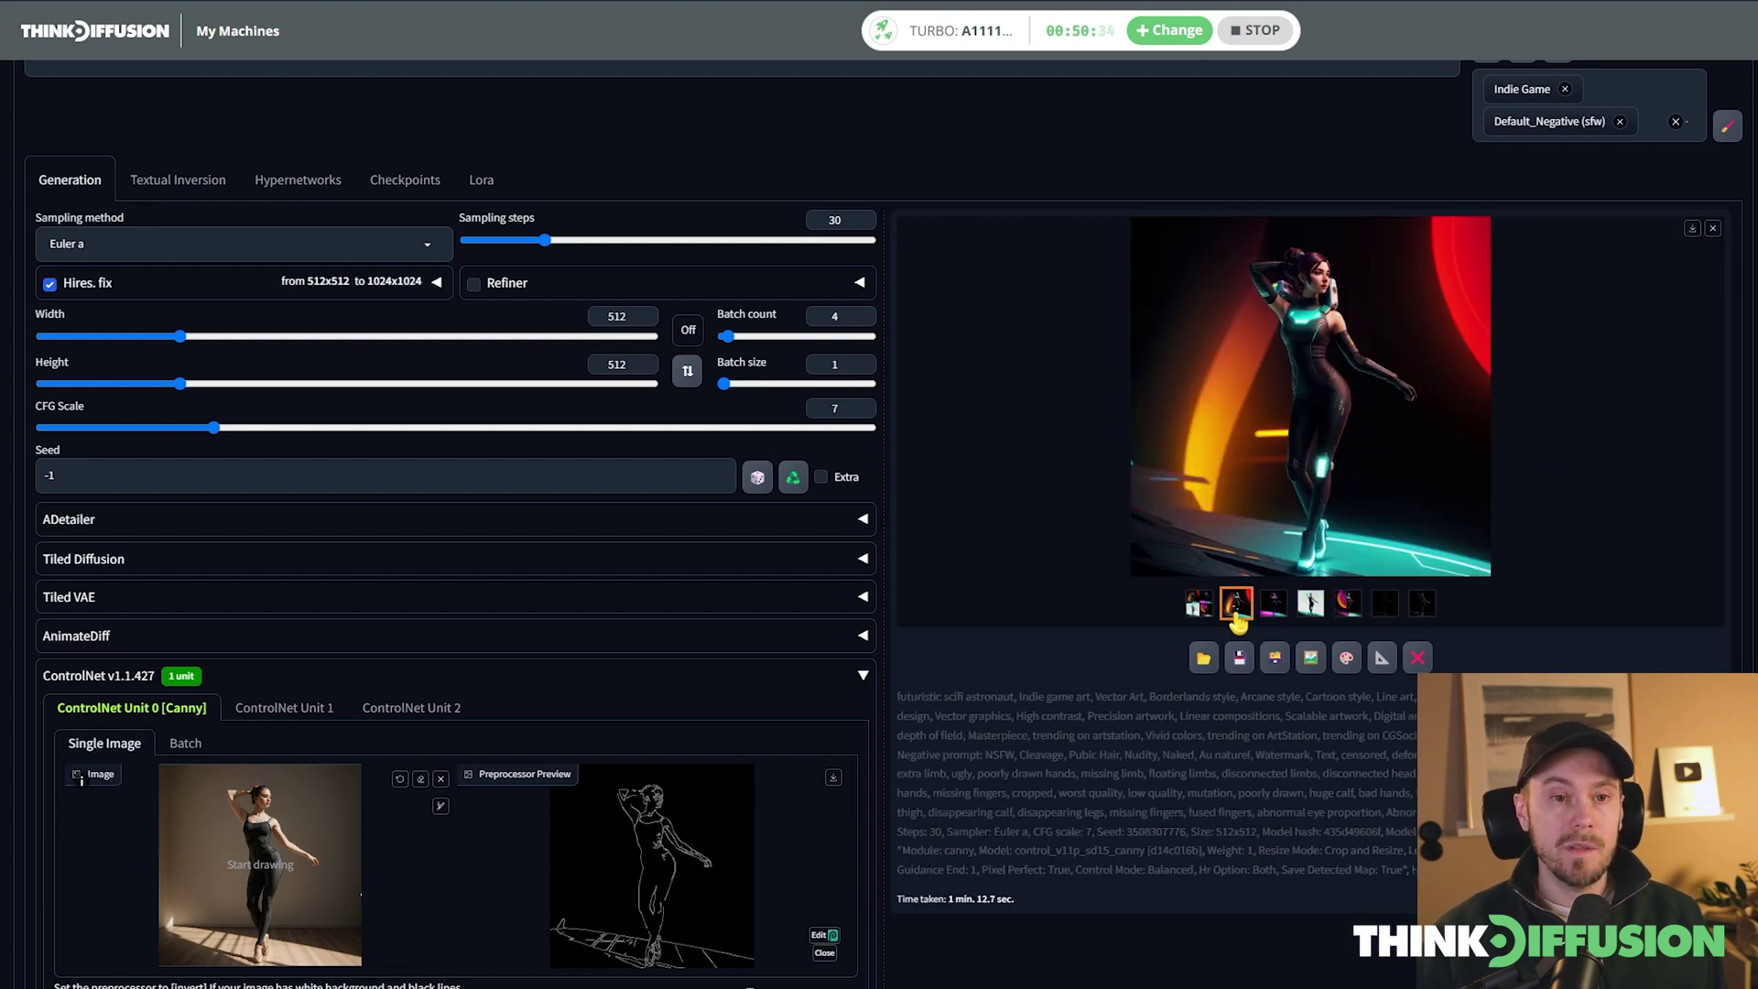
pyautogui.click(1307, 536)
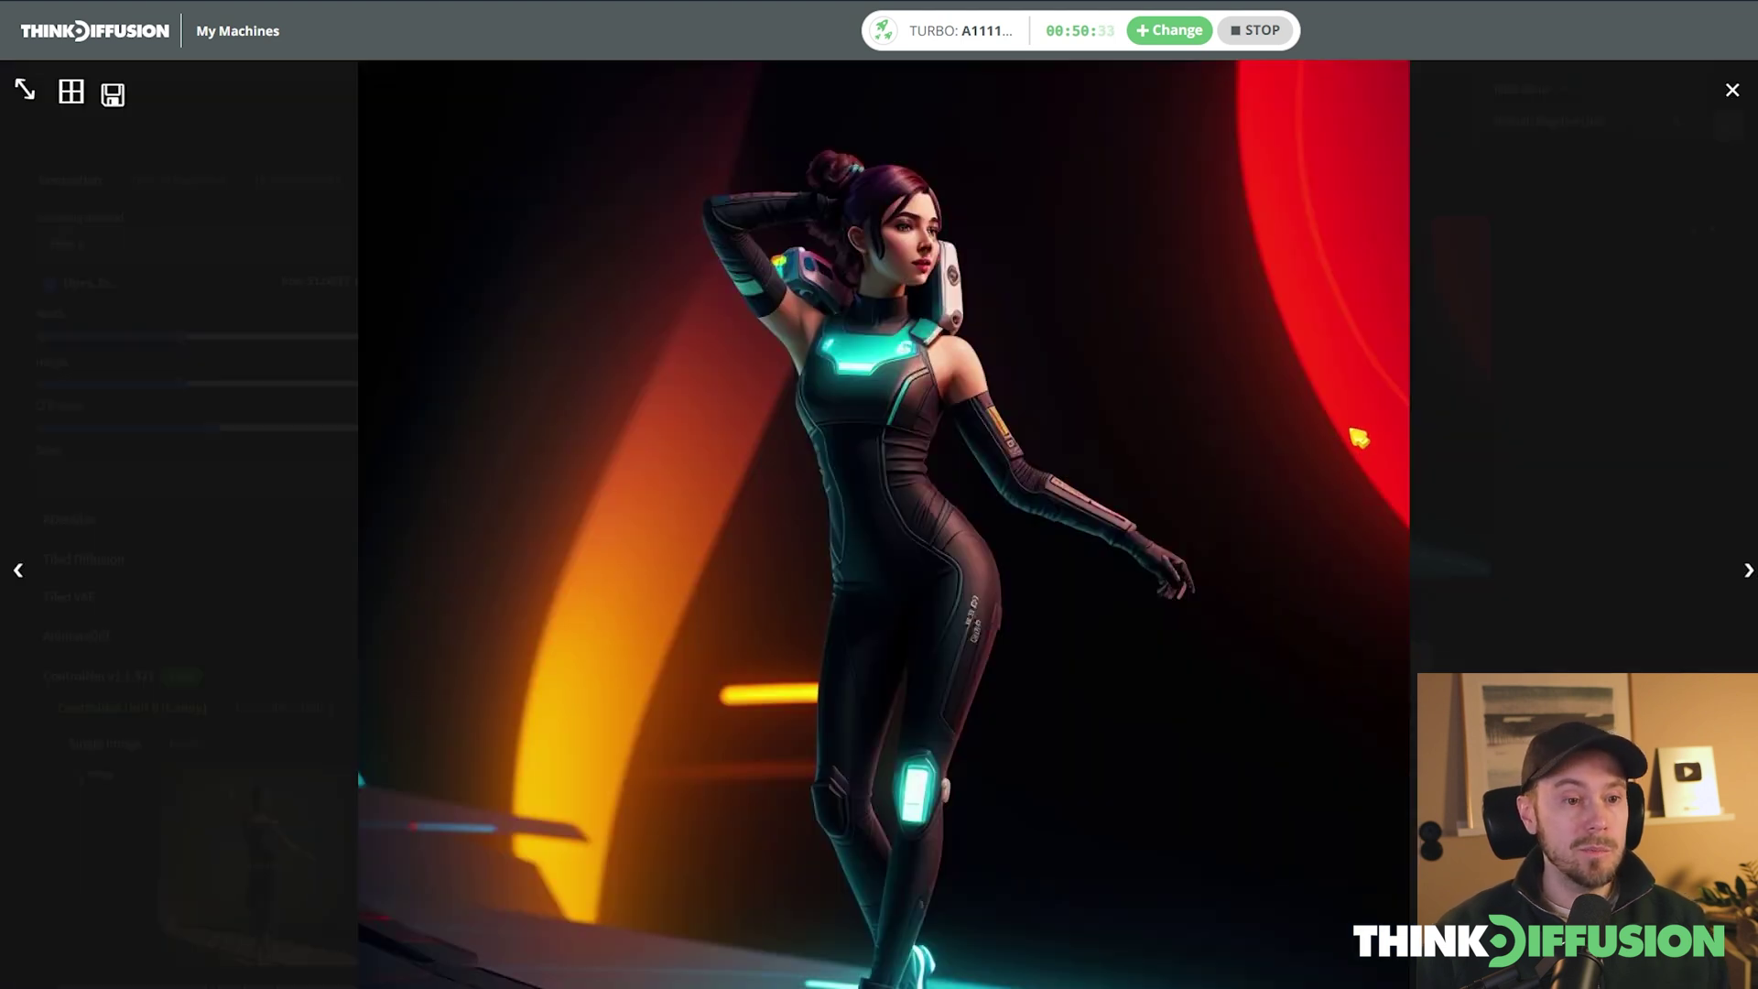
pyautogui.press('Right')
pyautogui.press('Right')
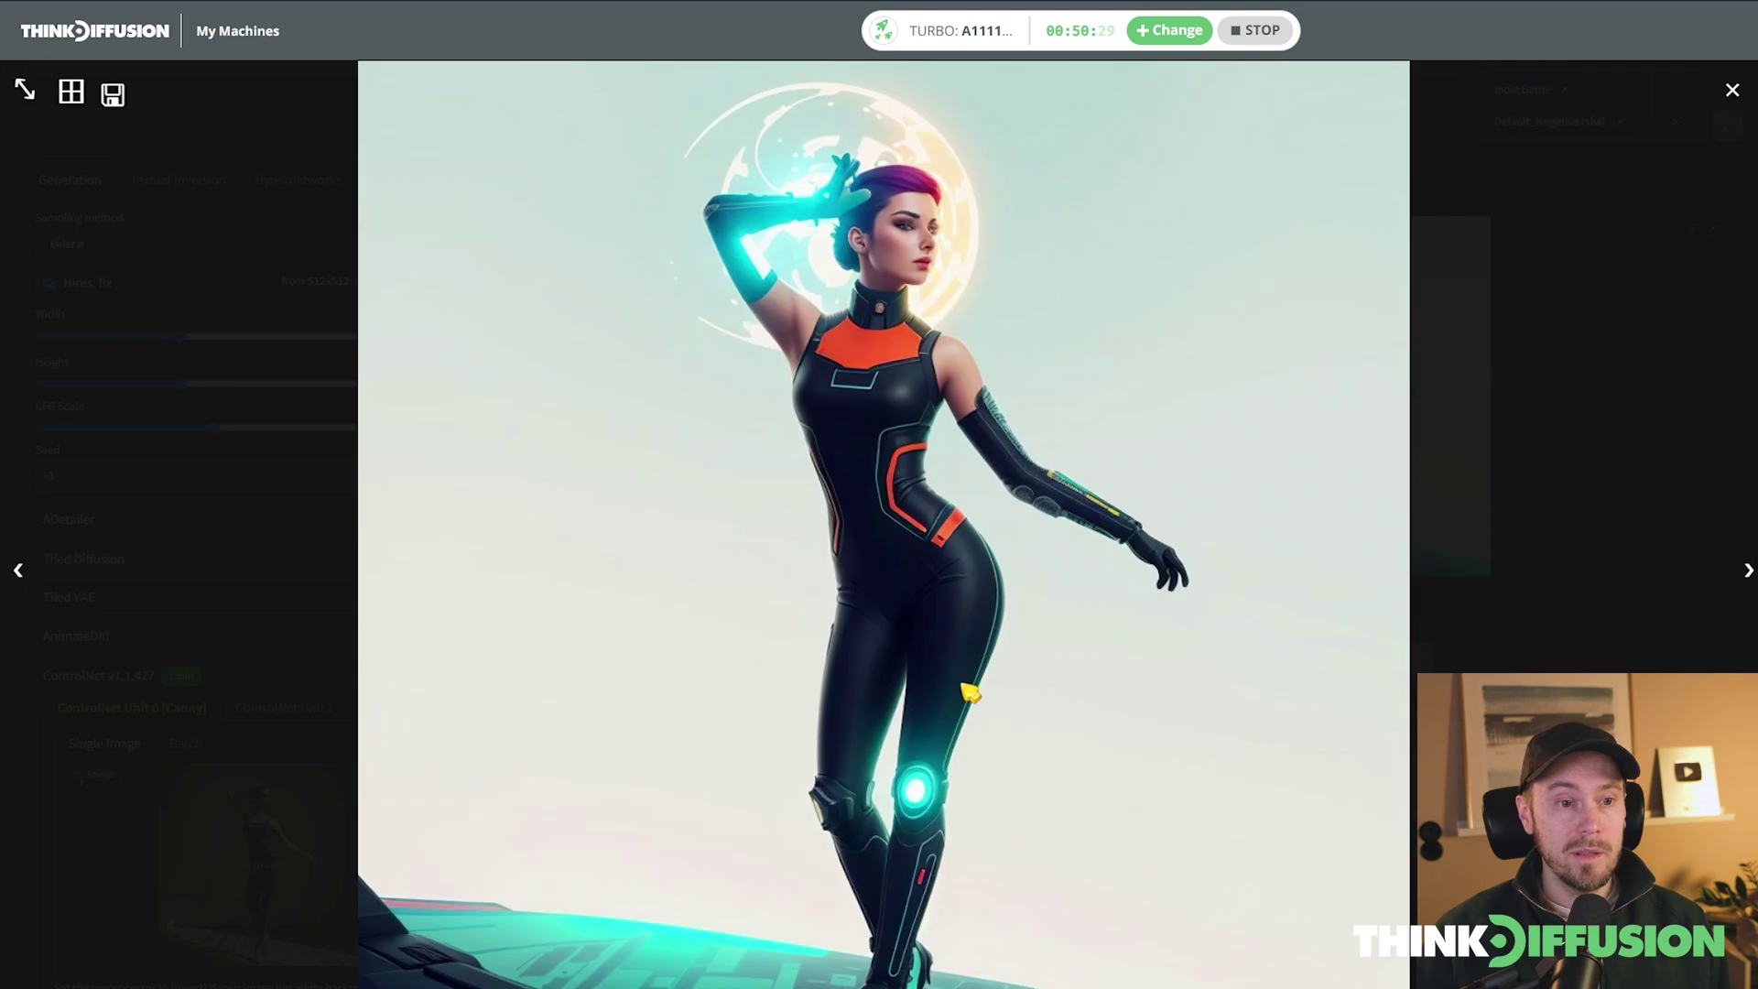
pyautogui.press('Right')
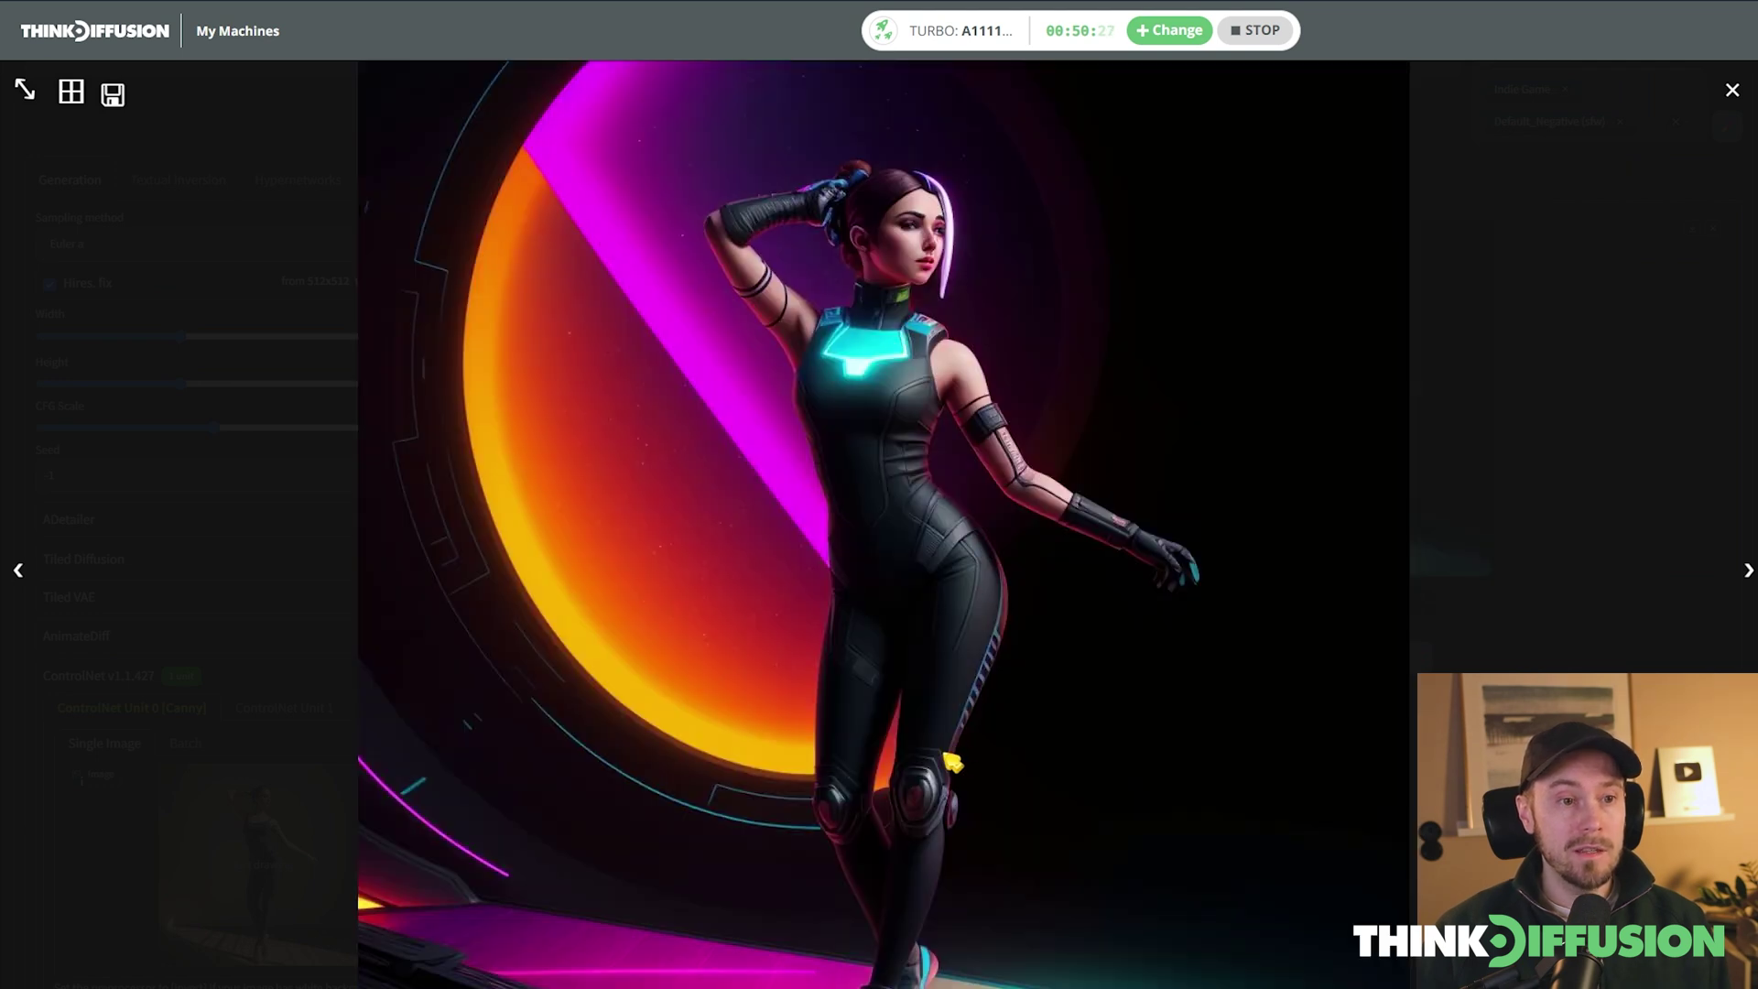
pyautogui.press('Left')
pyautogui.press('Left')
pyautogui.press('Left')
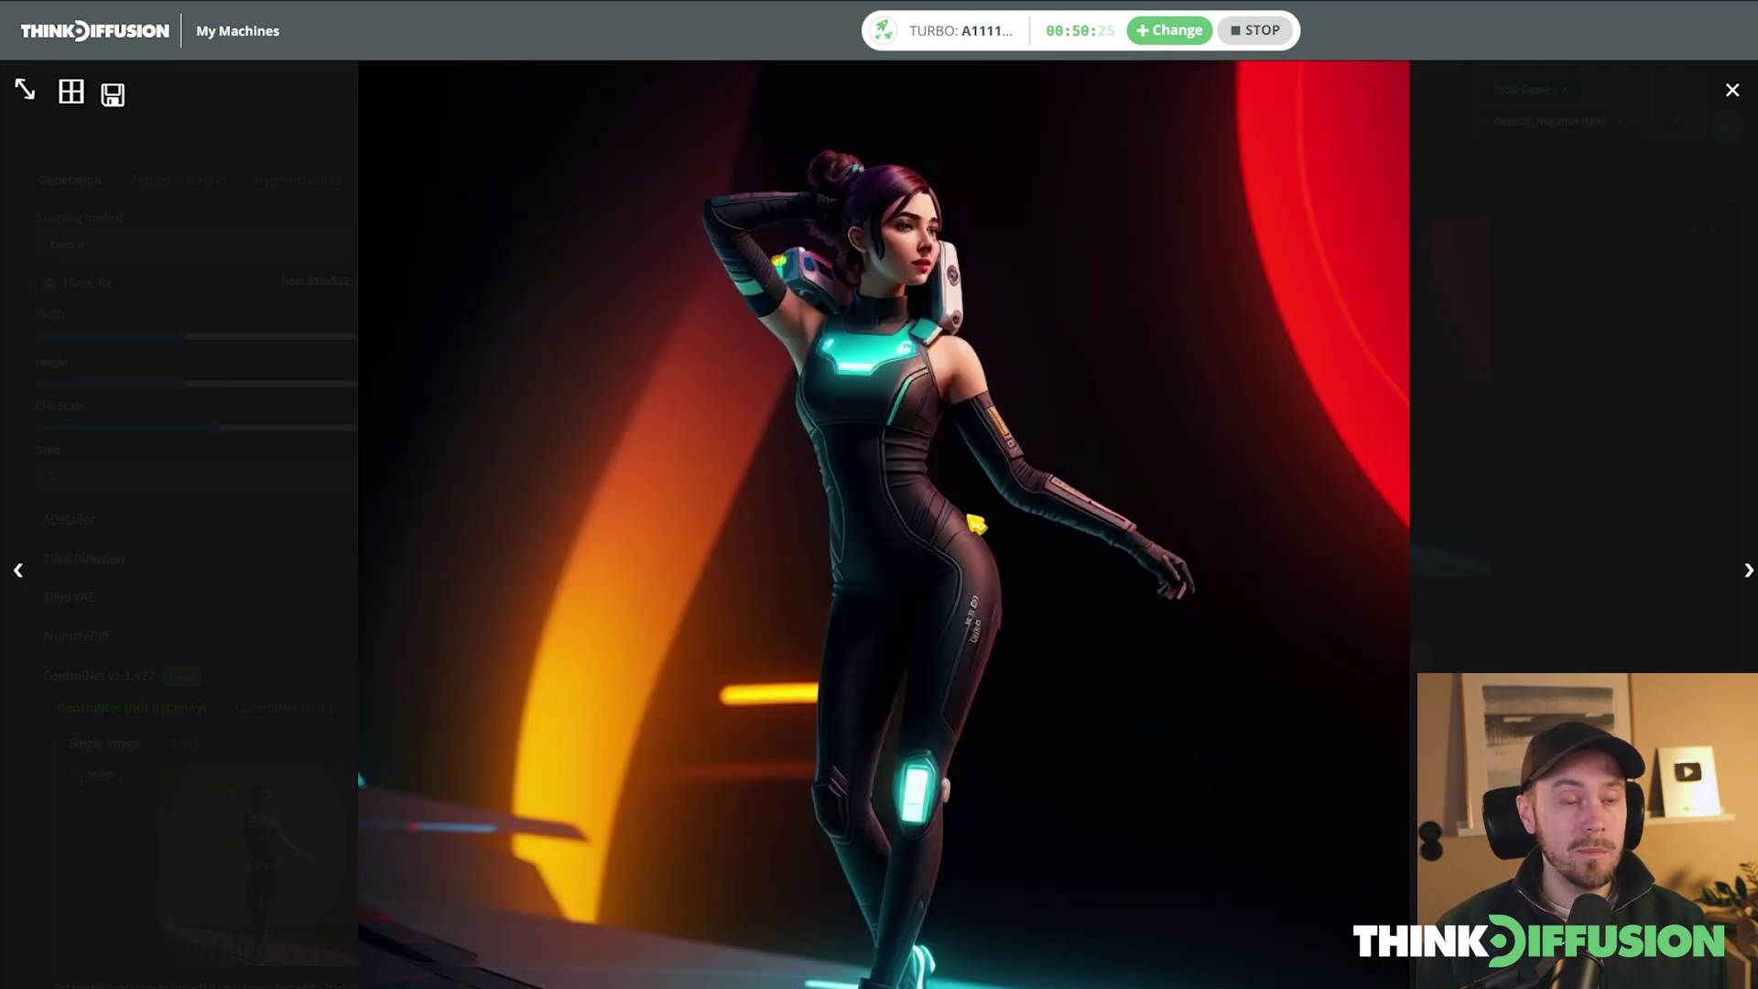
pyautogui.press('Escape')
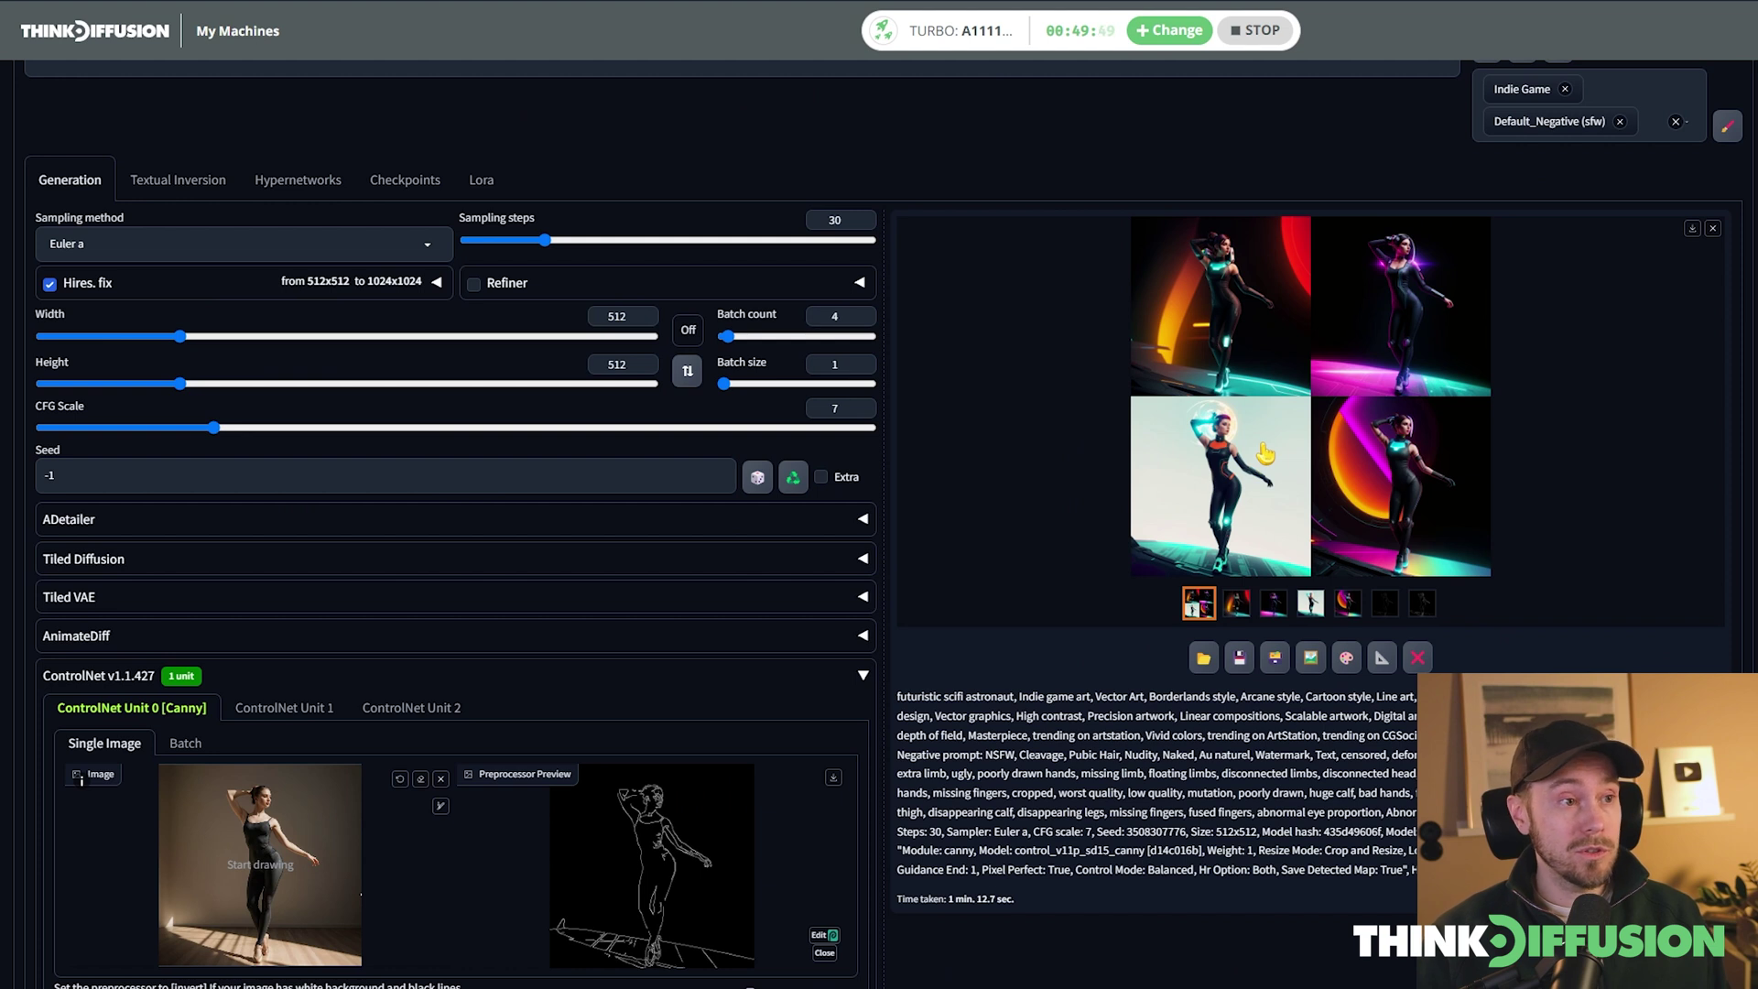
# Load the penguin sketch under Scribble/Sketch control and preview it with scribble_xdog.
pyautogui.scroll(-5, 1289, 504)
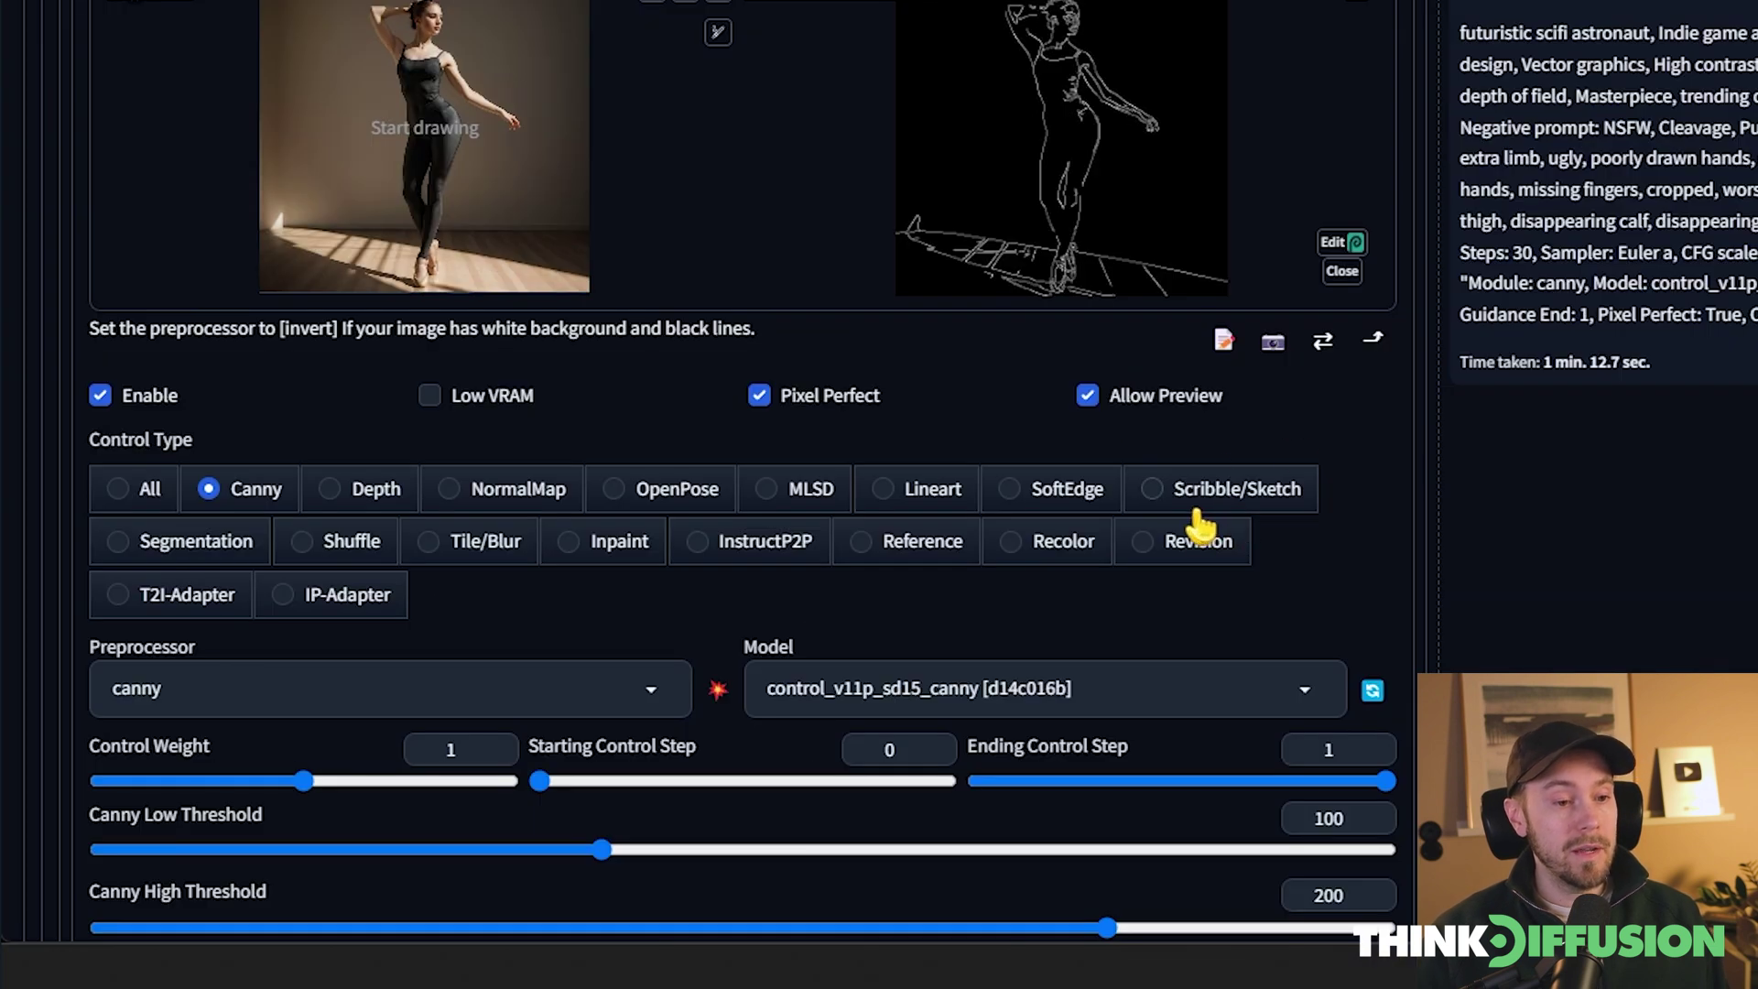
pyautogui.click(1247, 503)
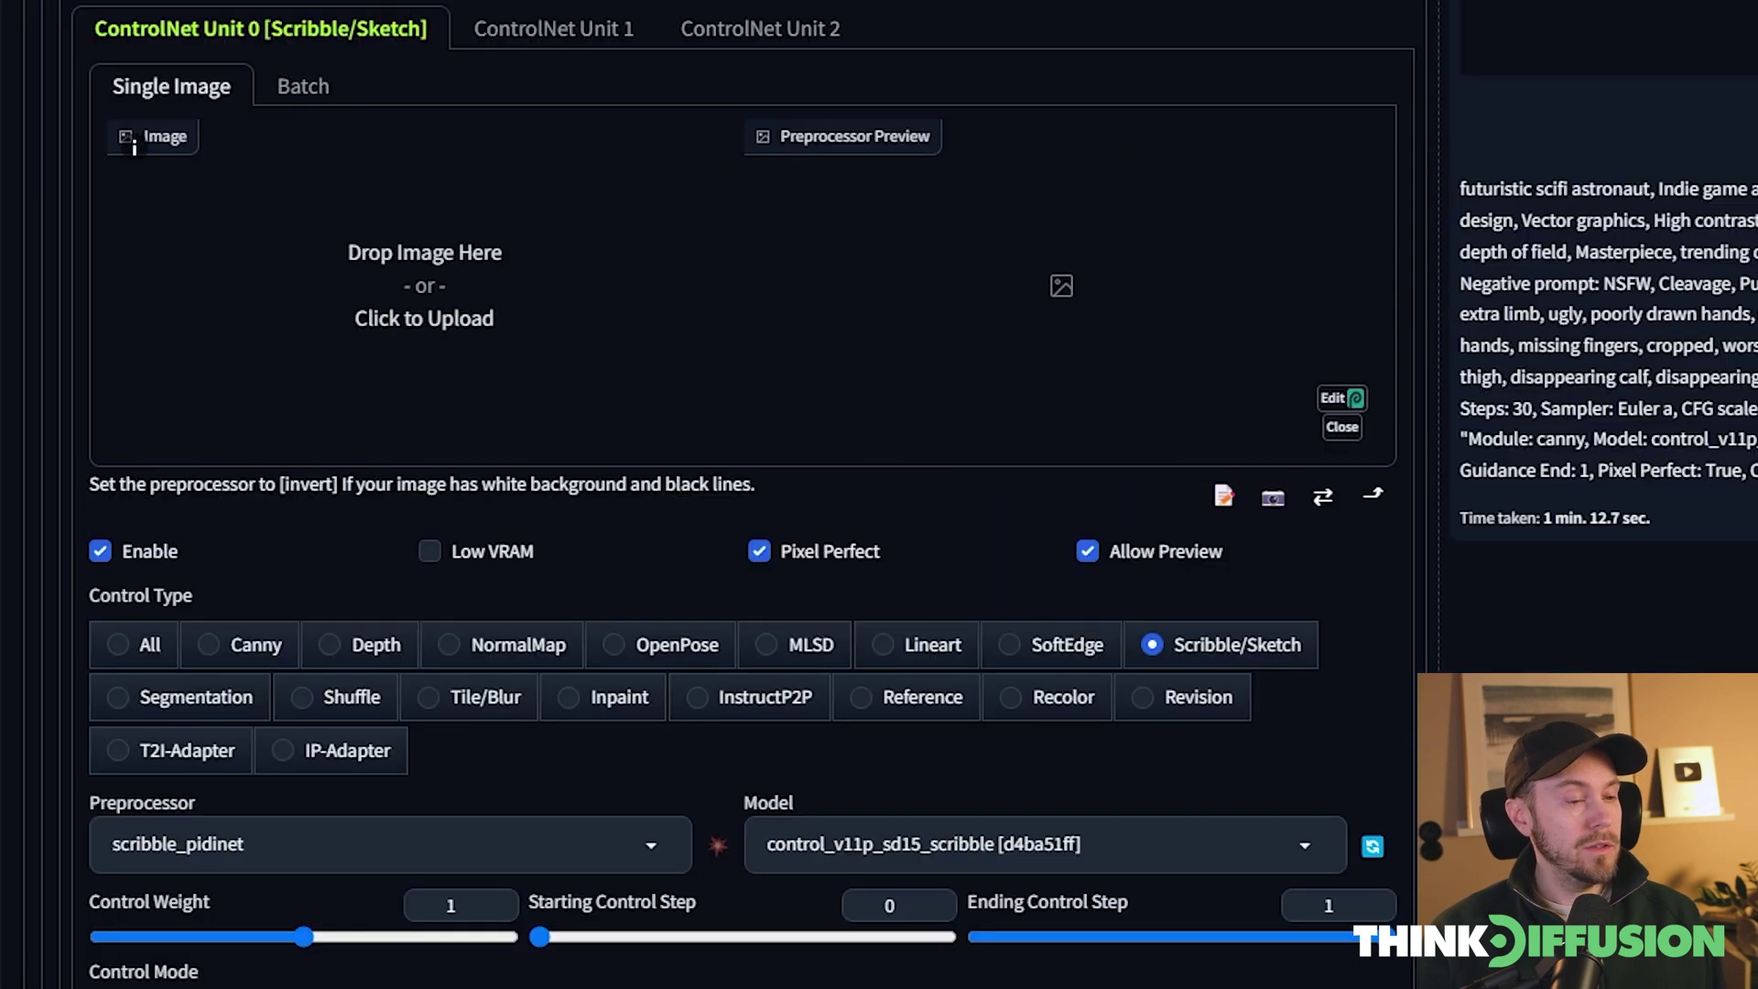
pyautogui.moveTo(412, 314); pyautogui.dragTo(467, 275)
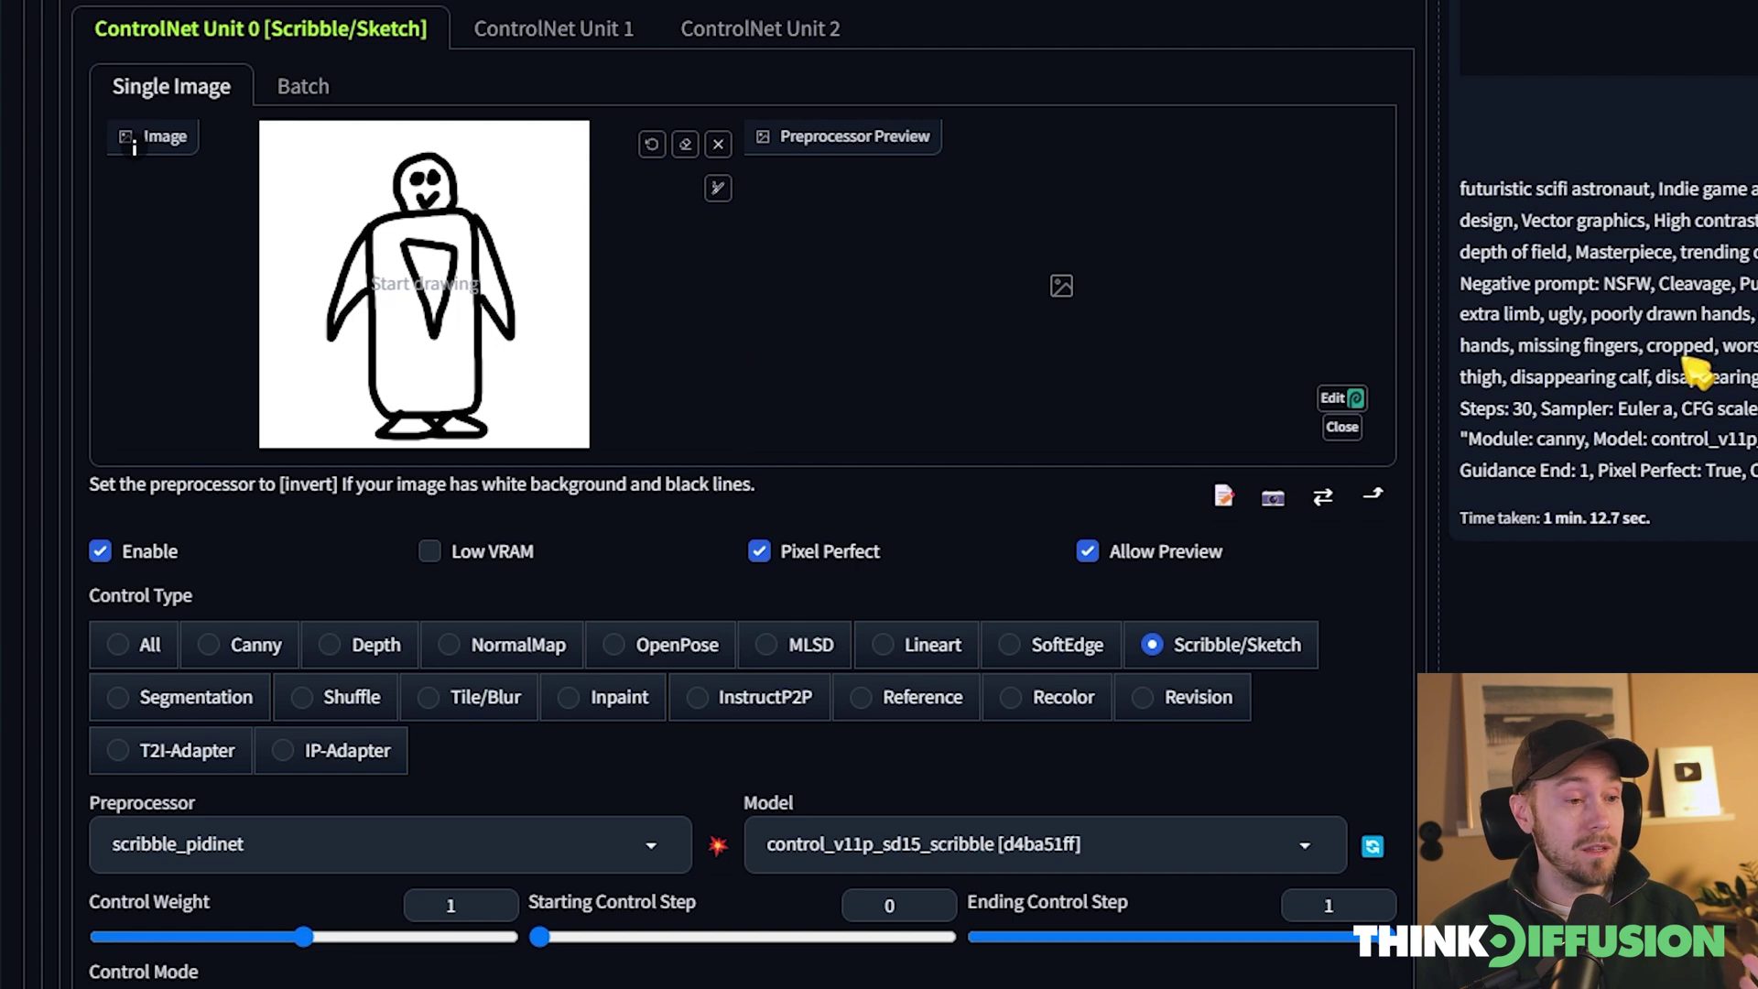
pyautogui.click(718, 848)
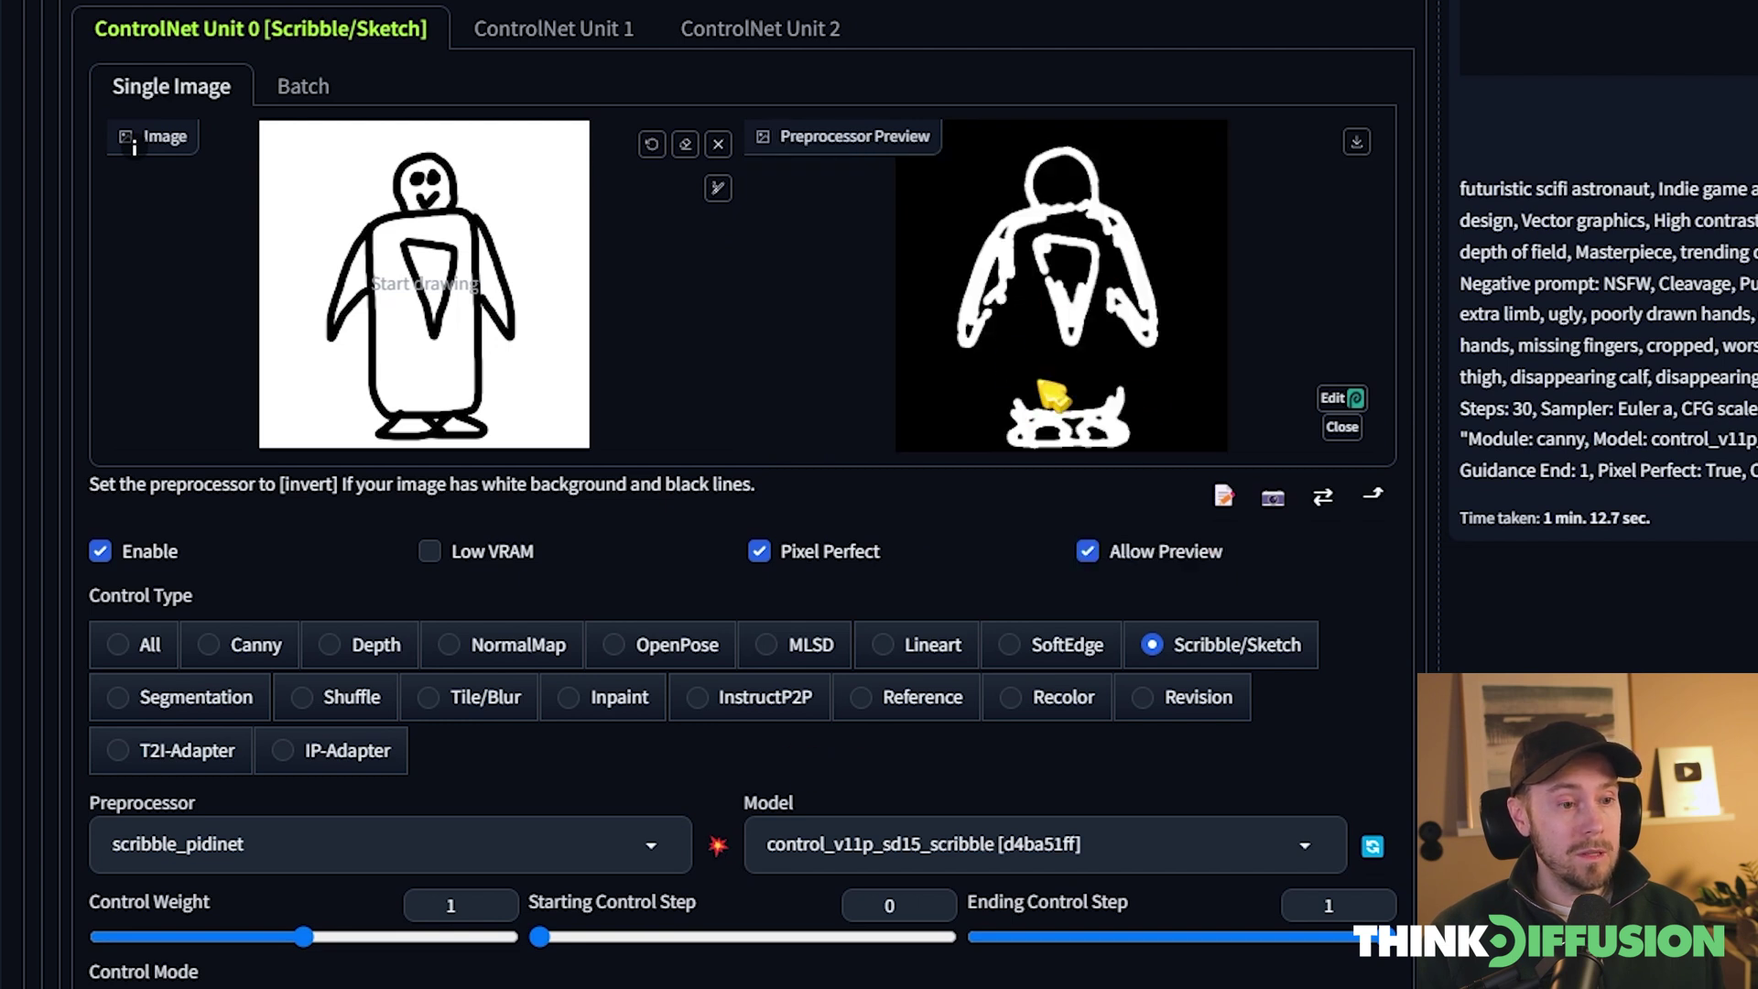
pyautogui.click(227, 869)
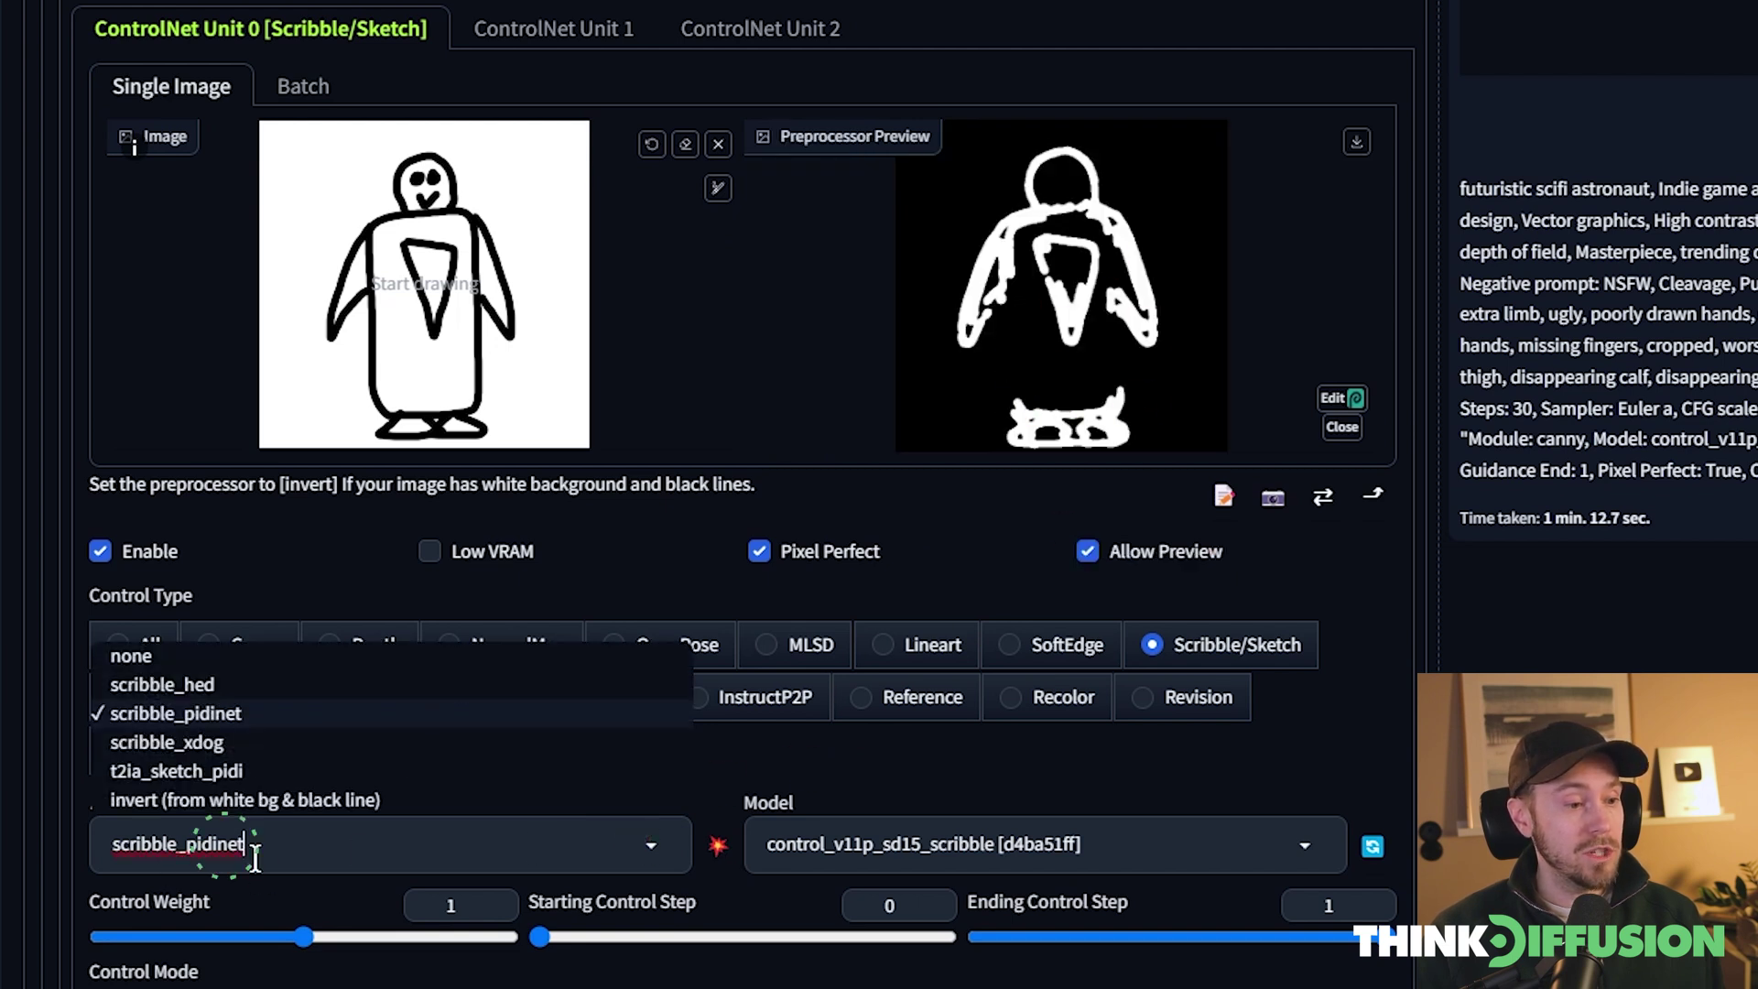
pyautogui.click(209, 740)
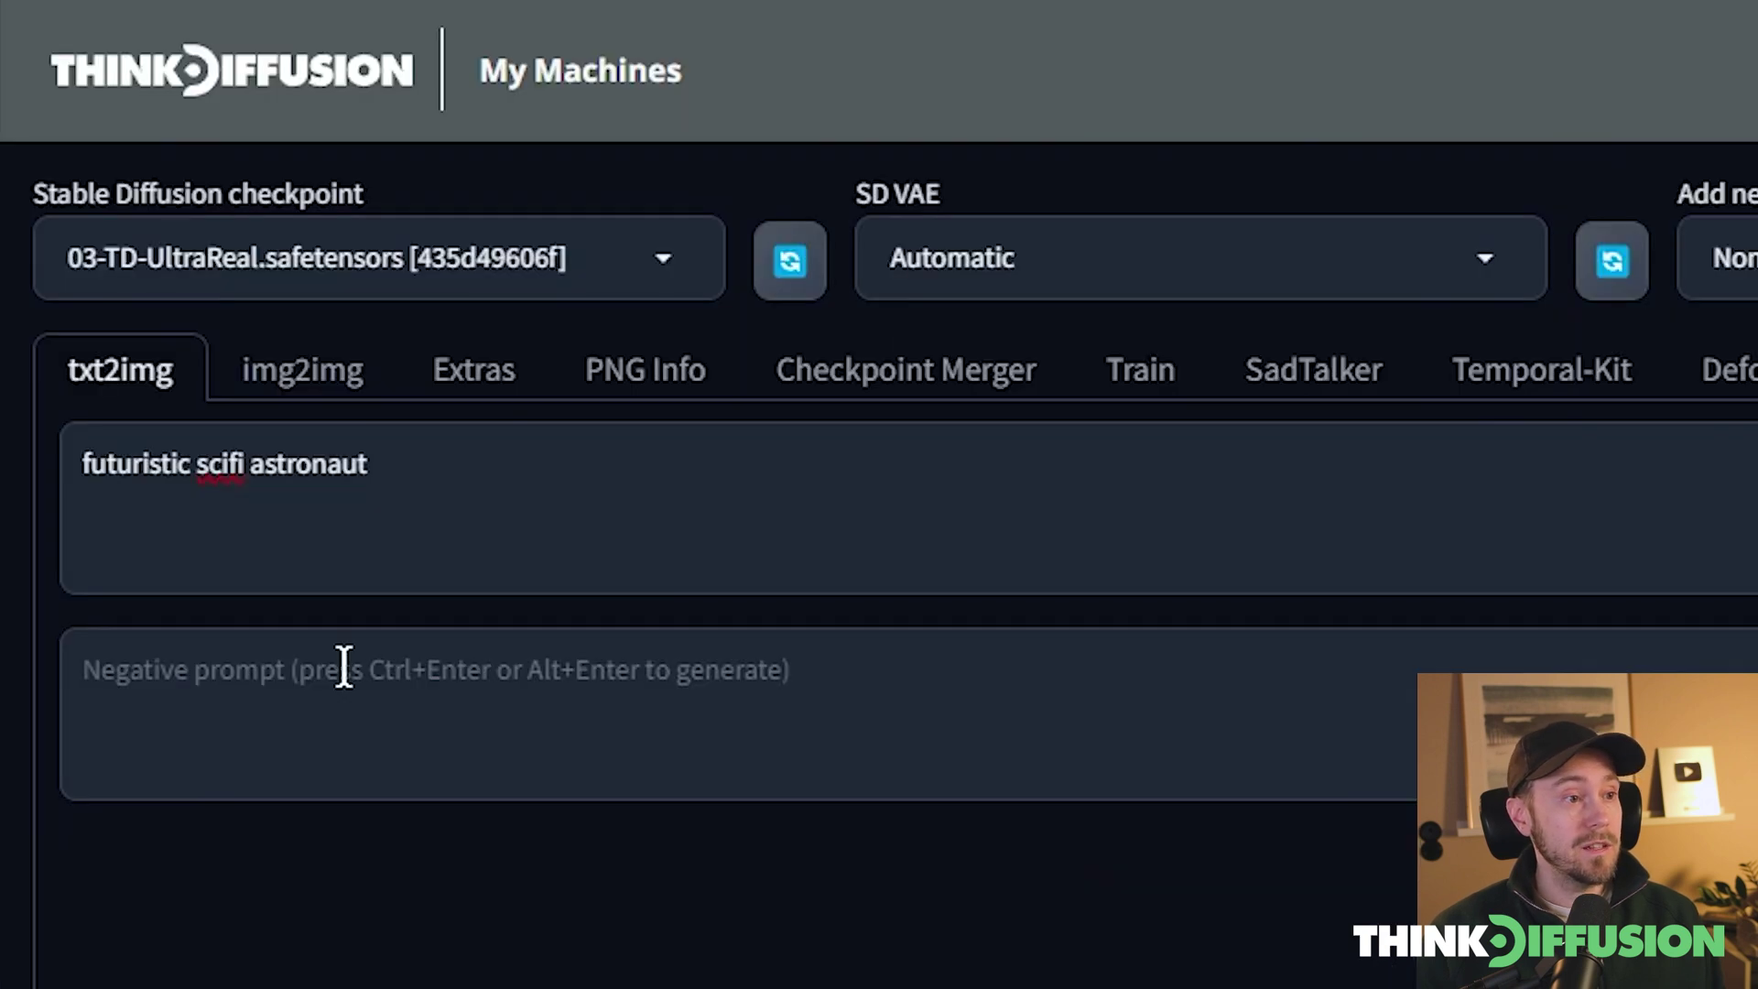
# Change the prompt to 'penguin' and generate sketch-guided penguin images.
pyautogui.moveTo(544, 476); pyautogui.dragTo(8, 491)
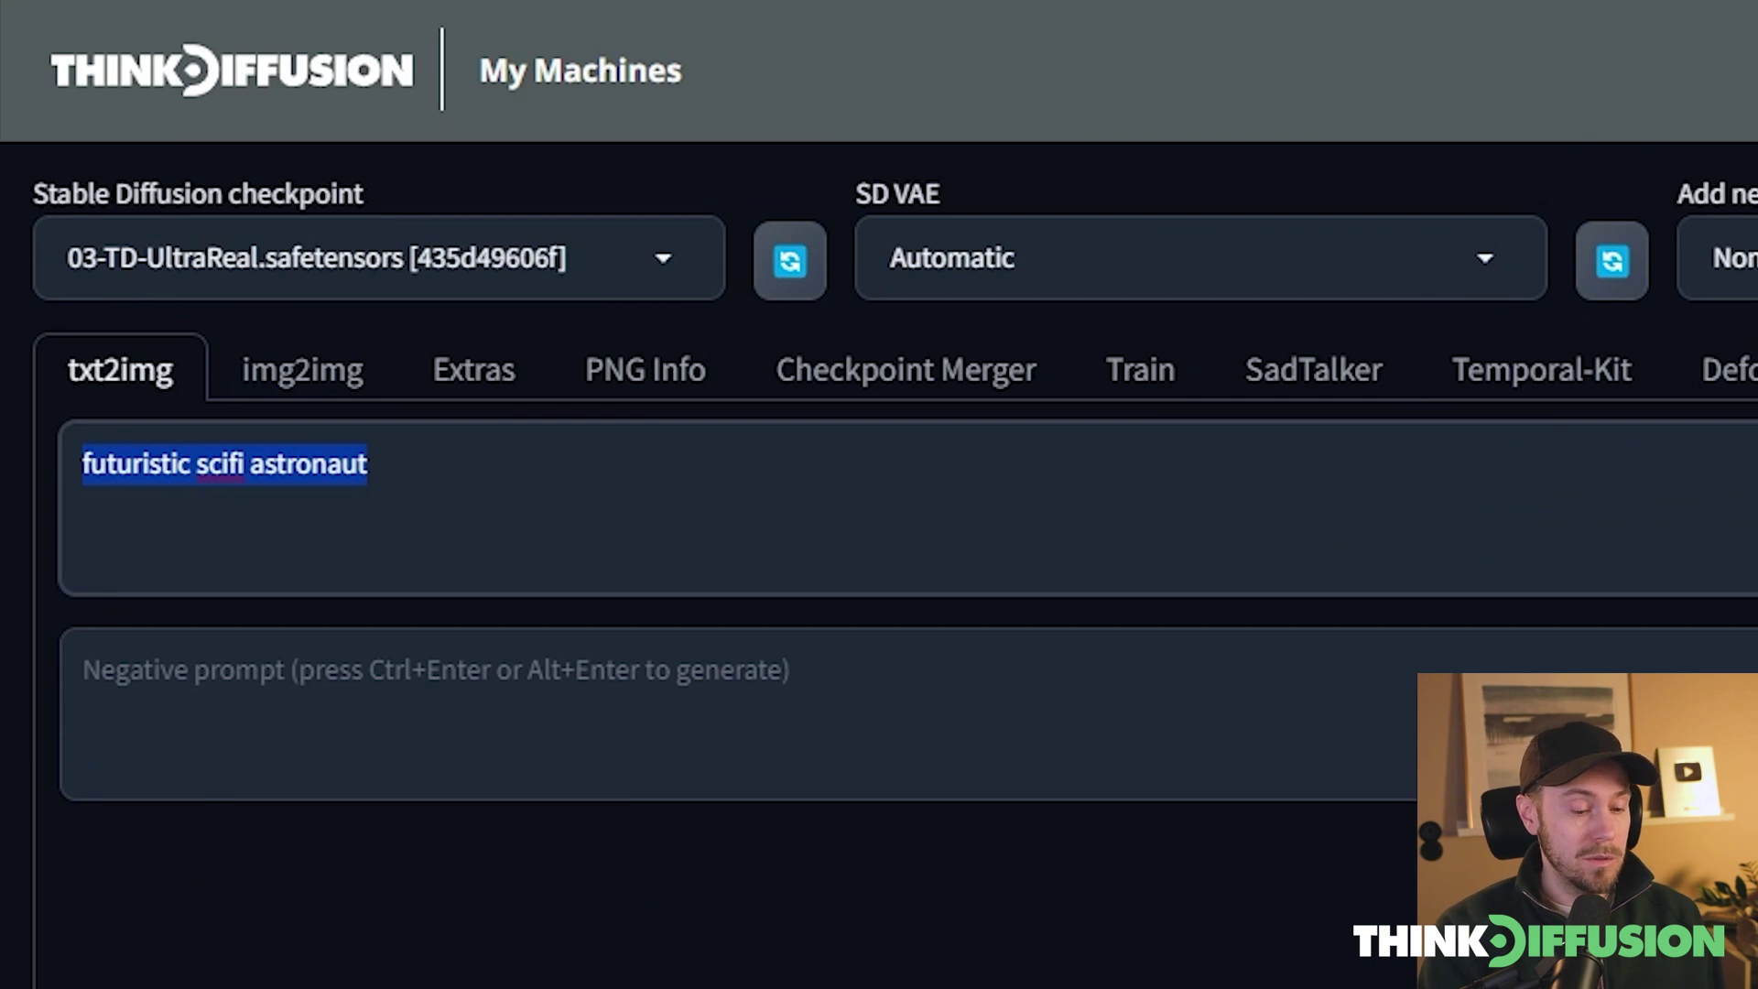
pyautogui.write('penguin')
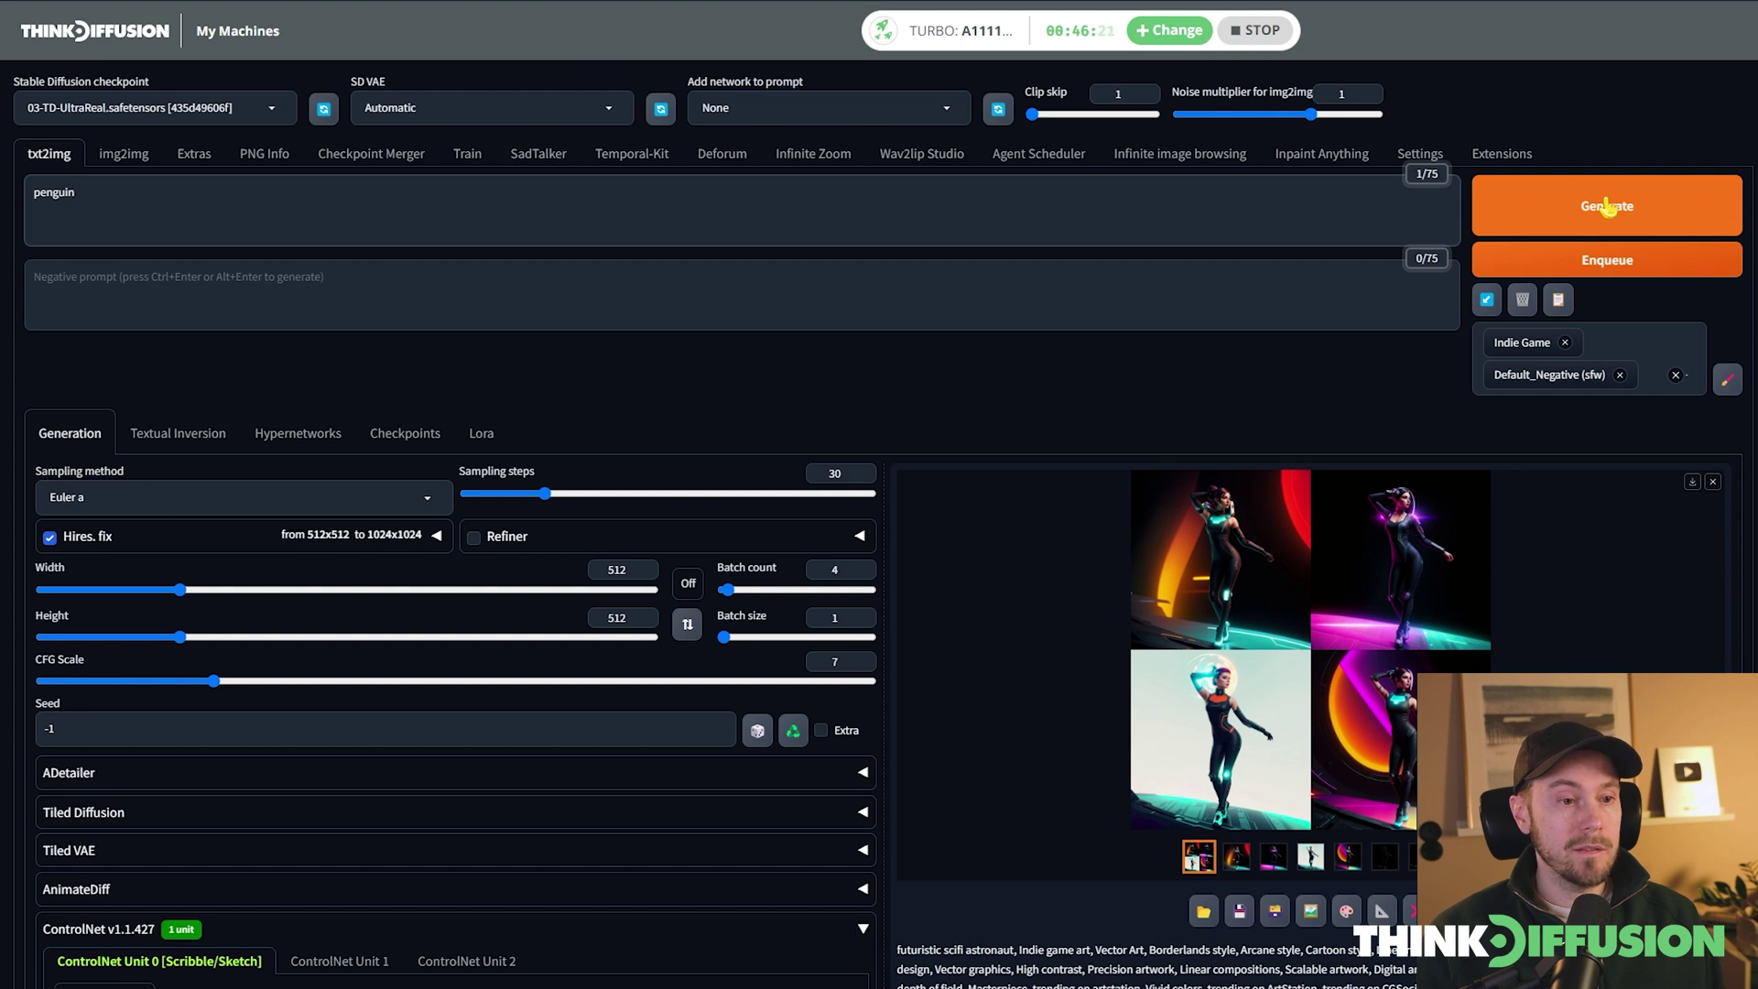
pyautogui.click(1608, 207)
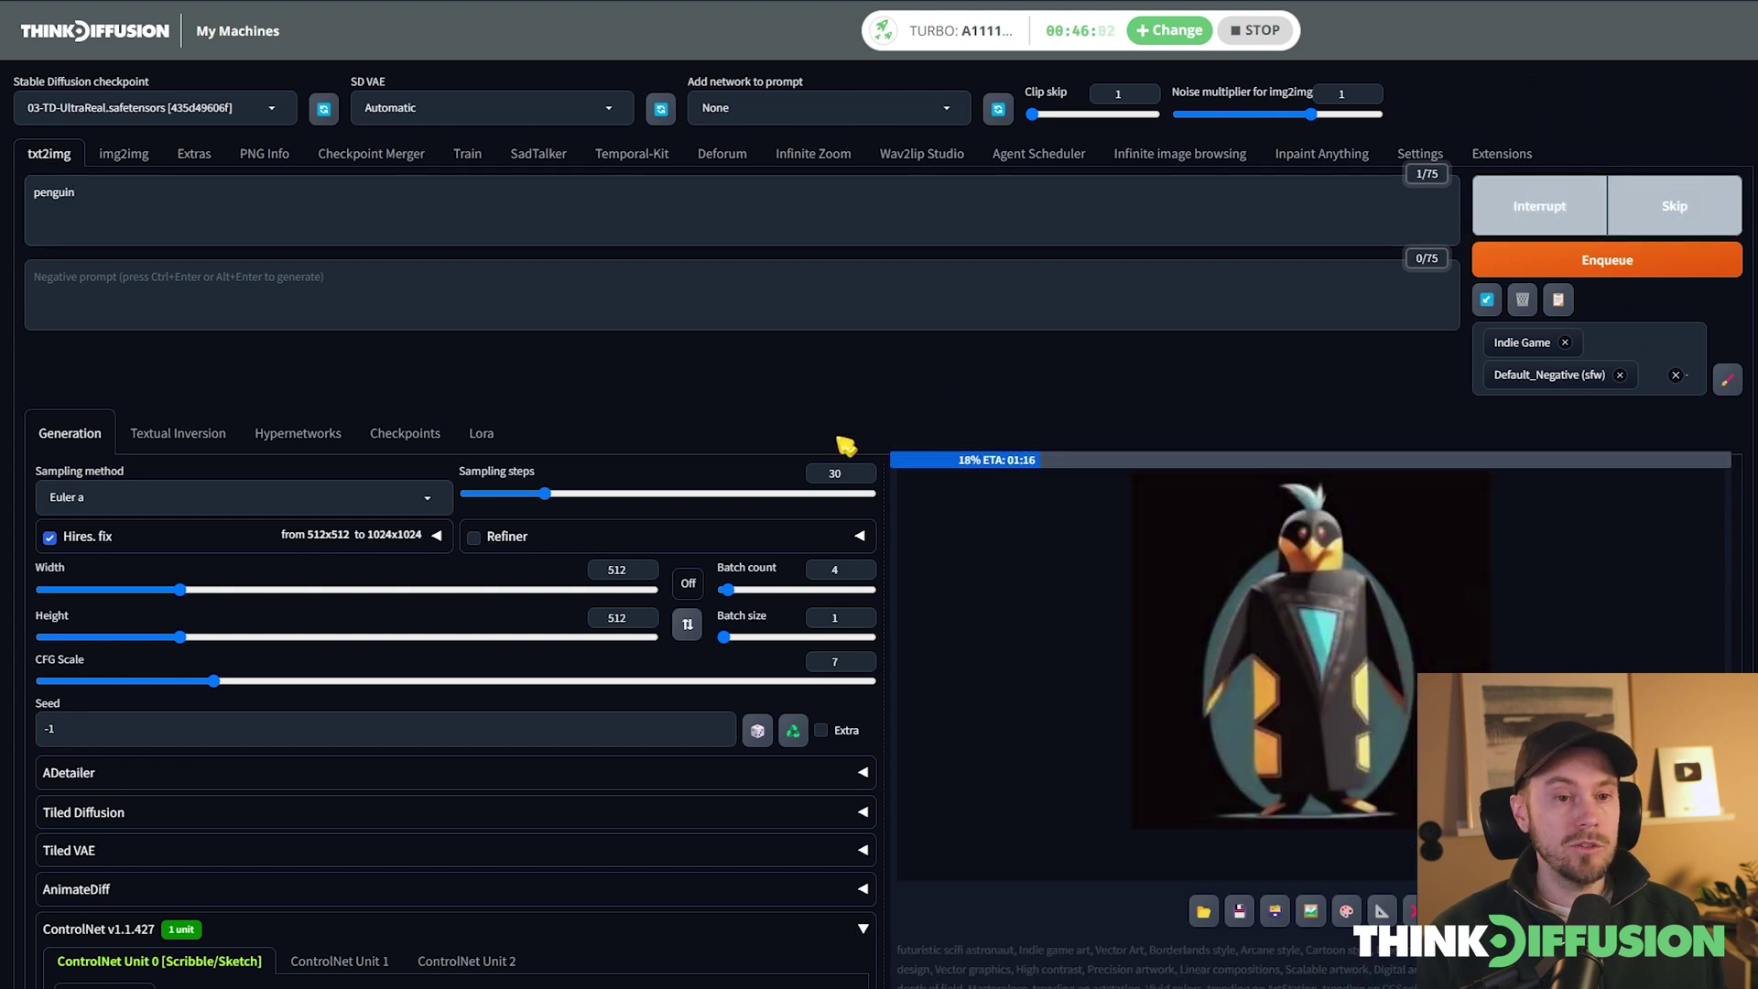
pyautogui.scroll(-3, 806, 412)
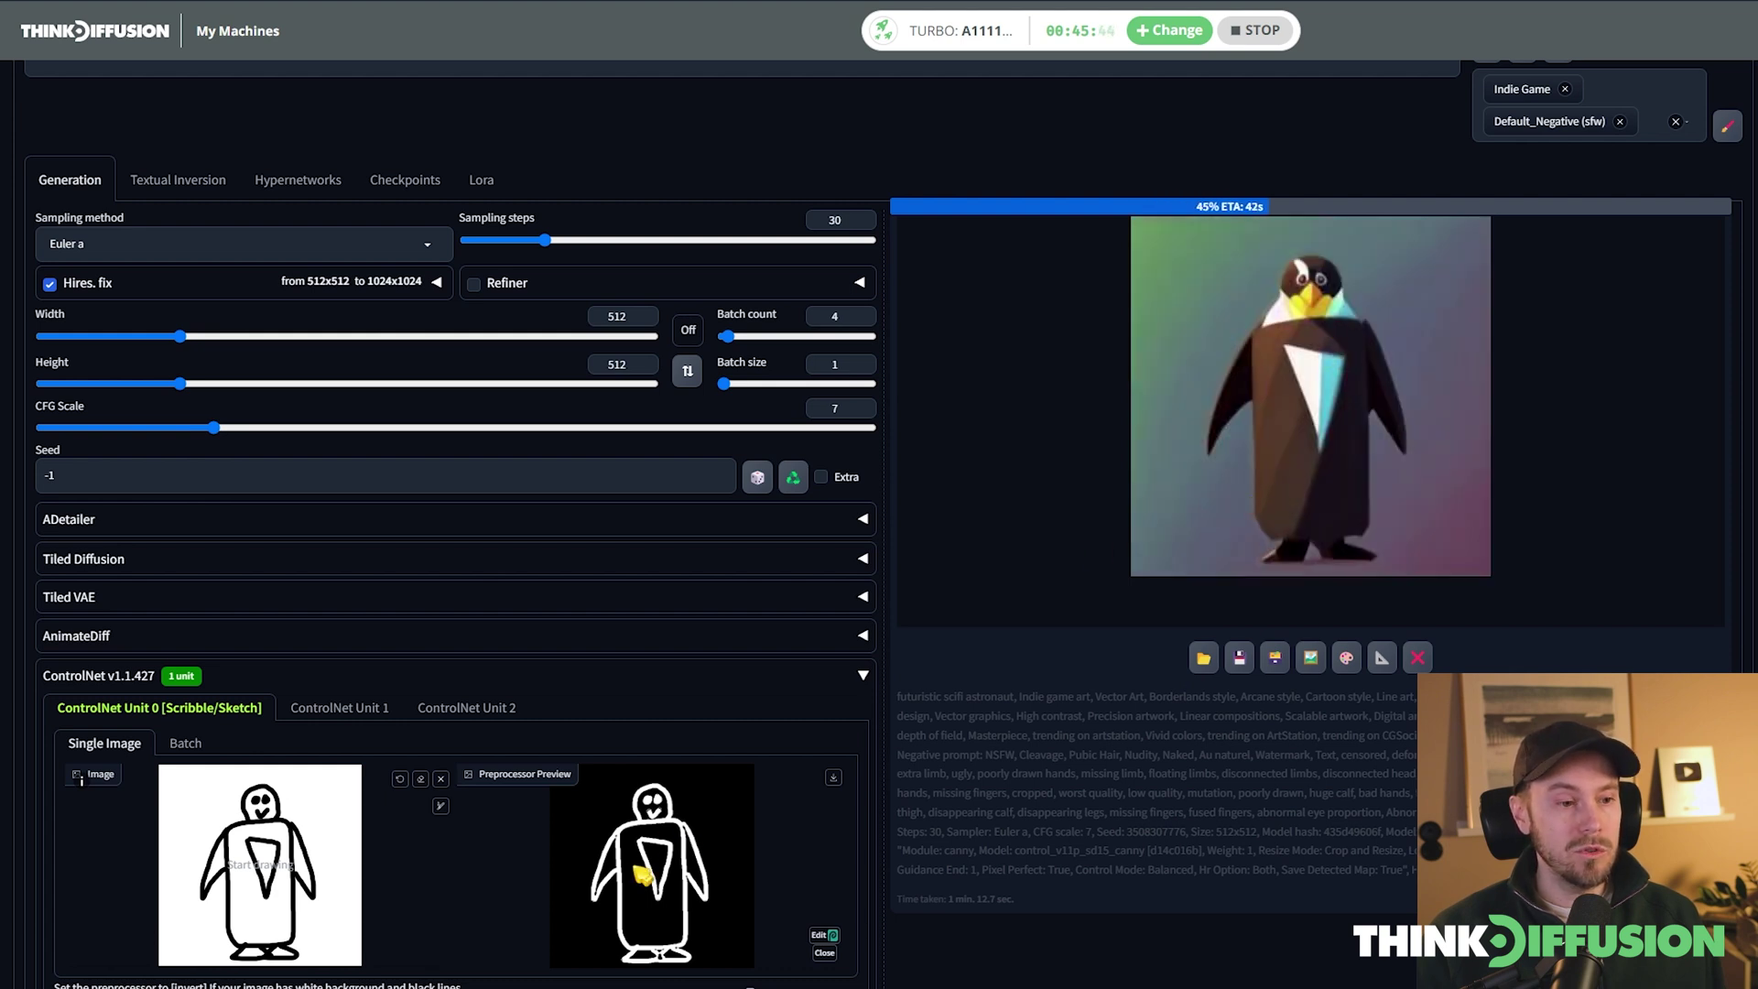
pyautogui.scroll(-2, 1142, 830)
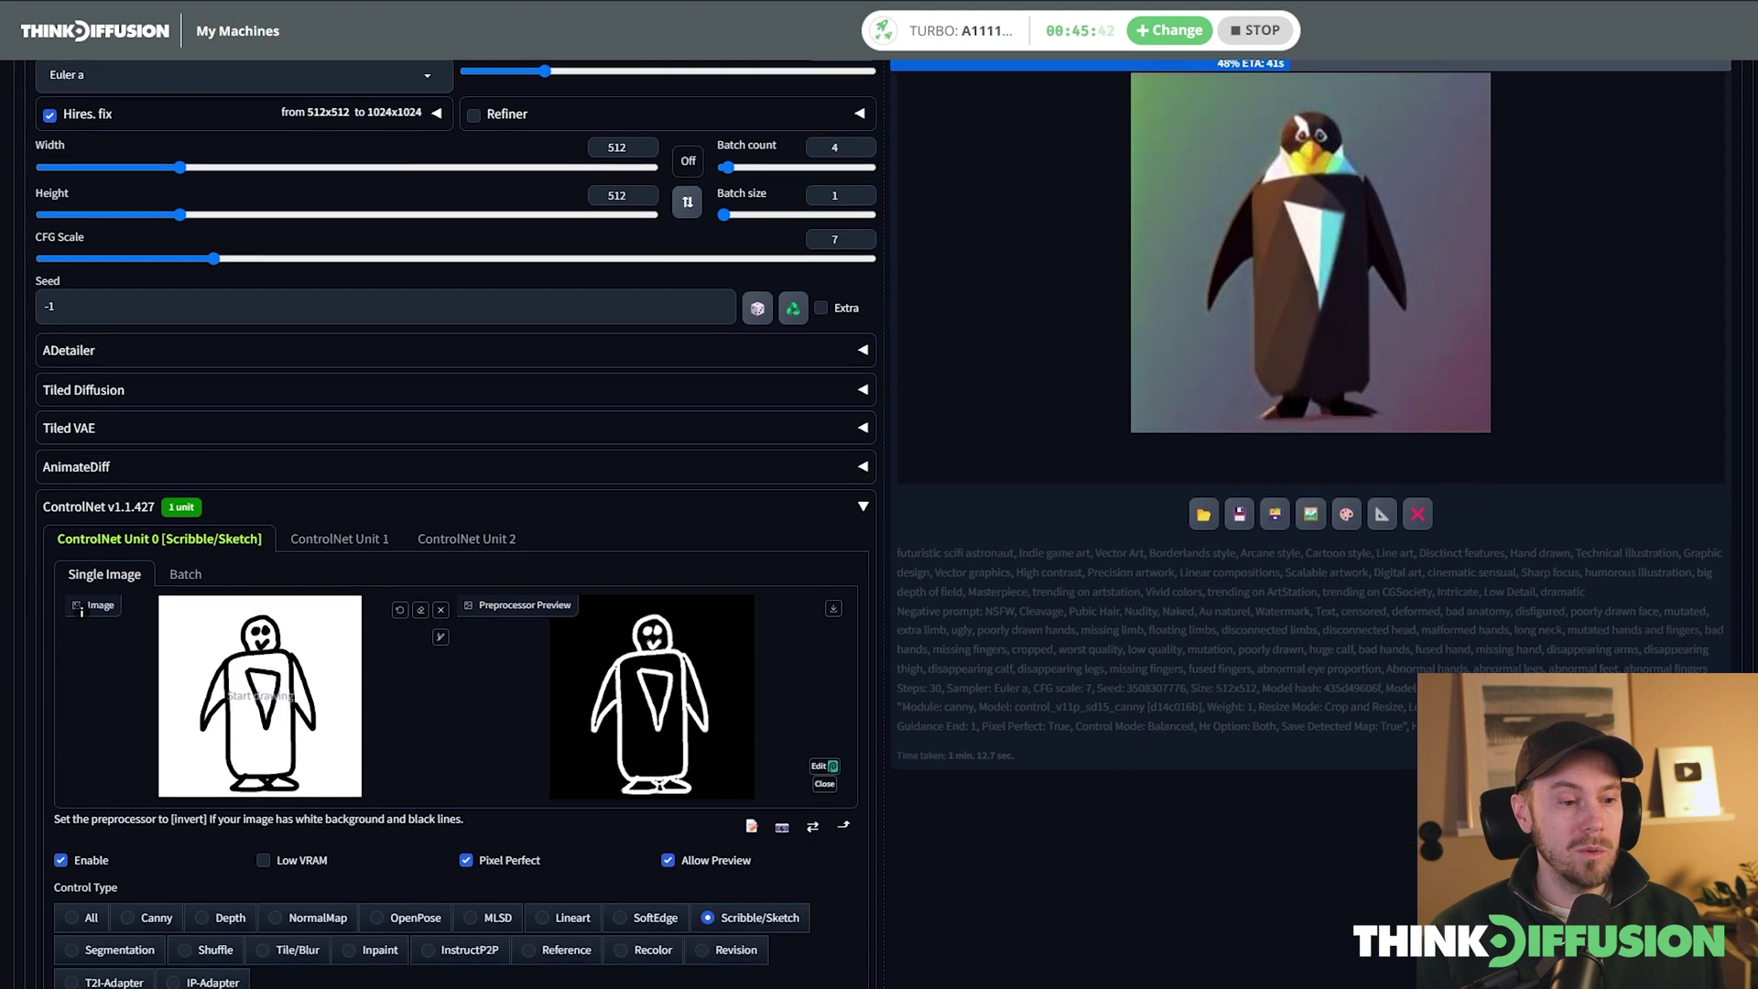
pyautogui.scroll(-1, 456, 549)
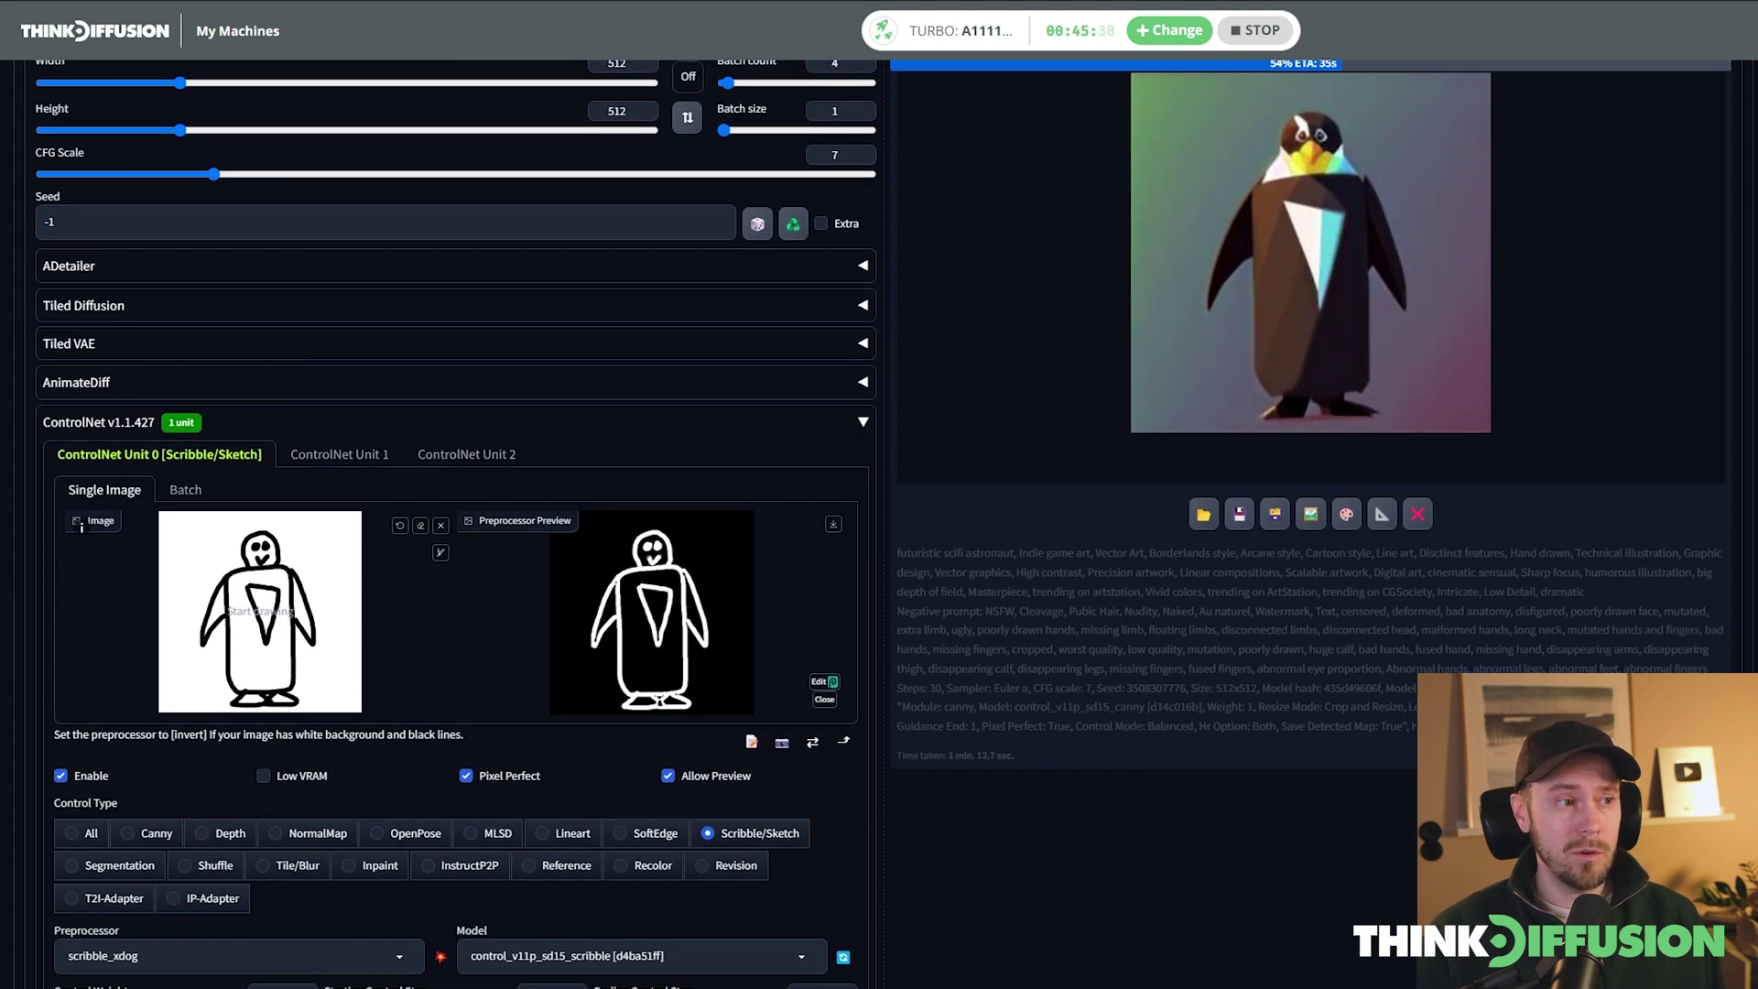
pyautogui.scroll(4, 1209, 826)
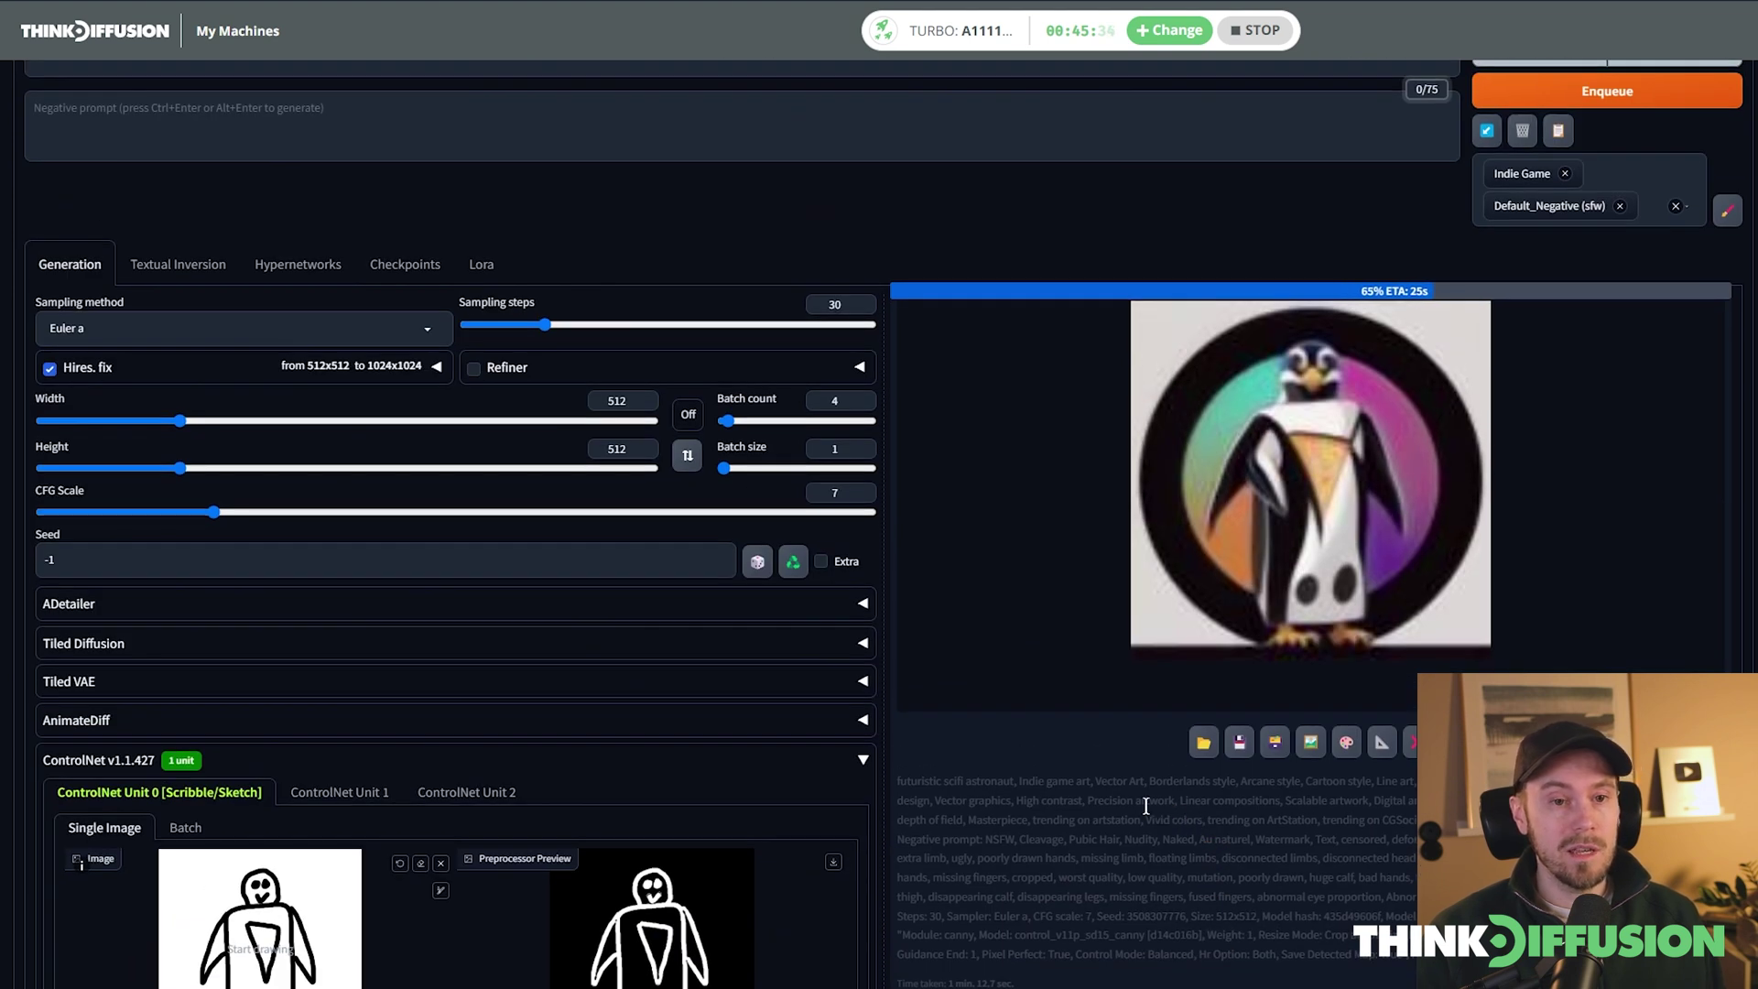
# Browse the generated penguins full-screen, returning to the low-poly one before closing.
pyautogui.click(1335, 518)
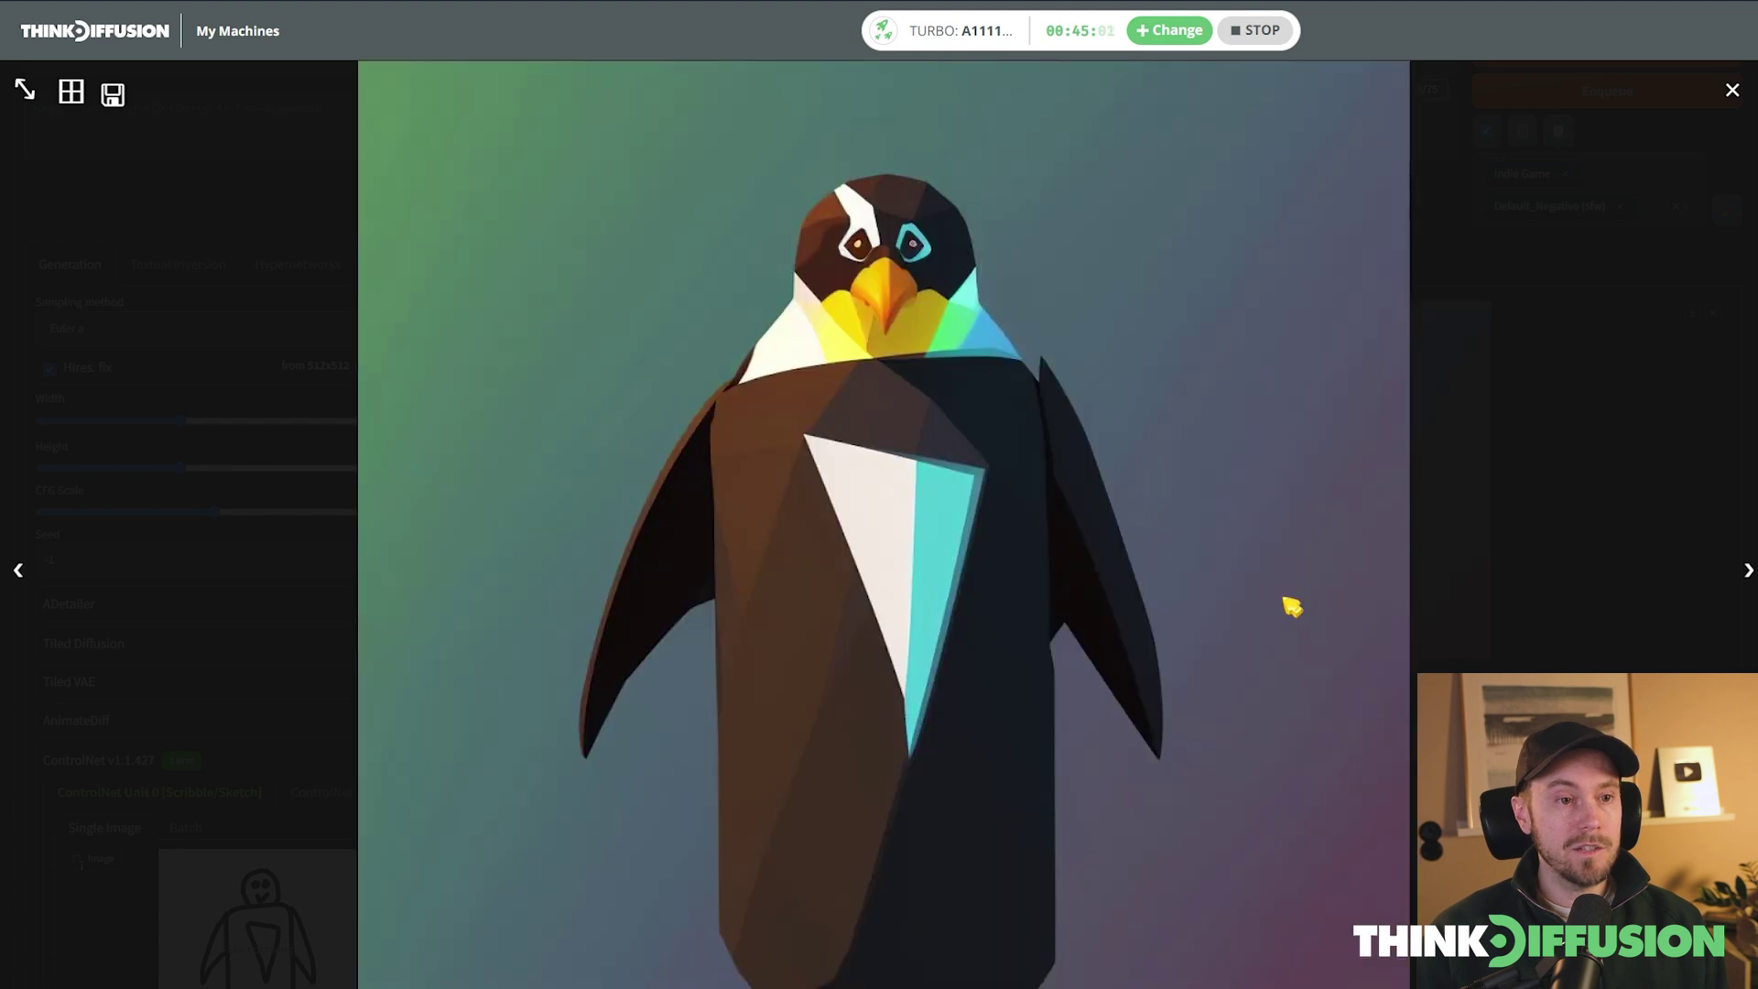
pyautogui.press('Right')
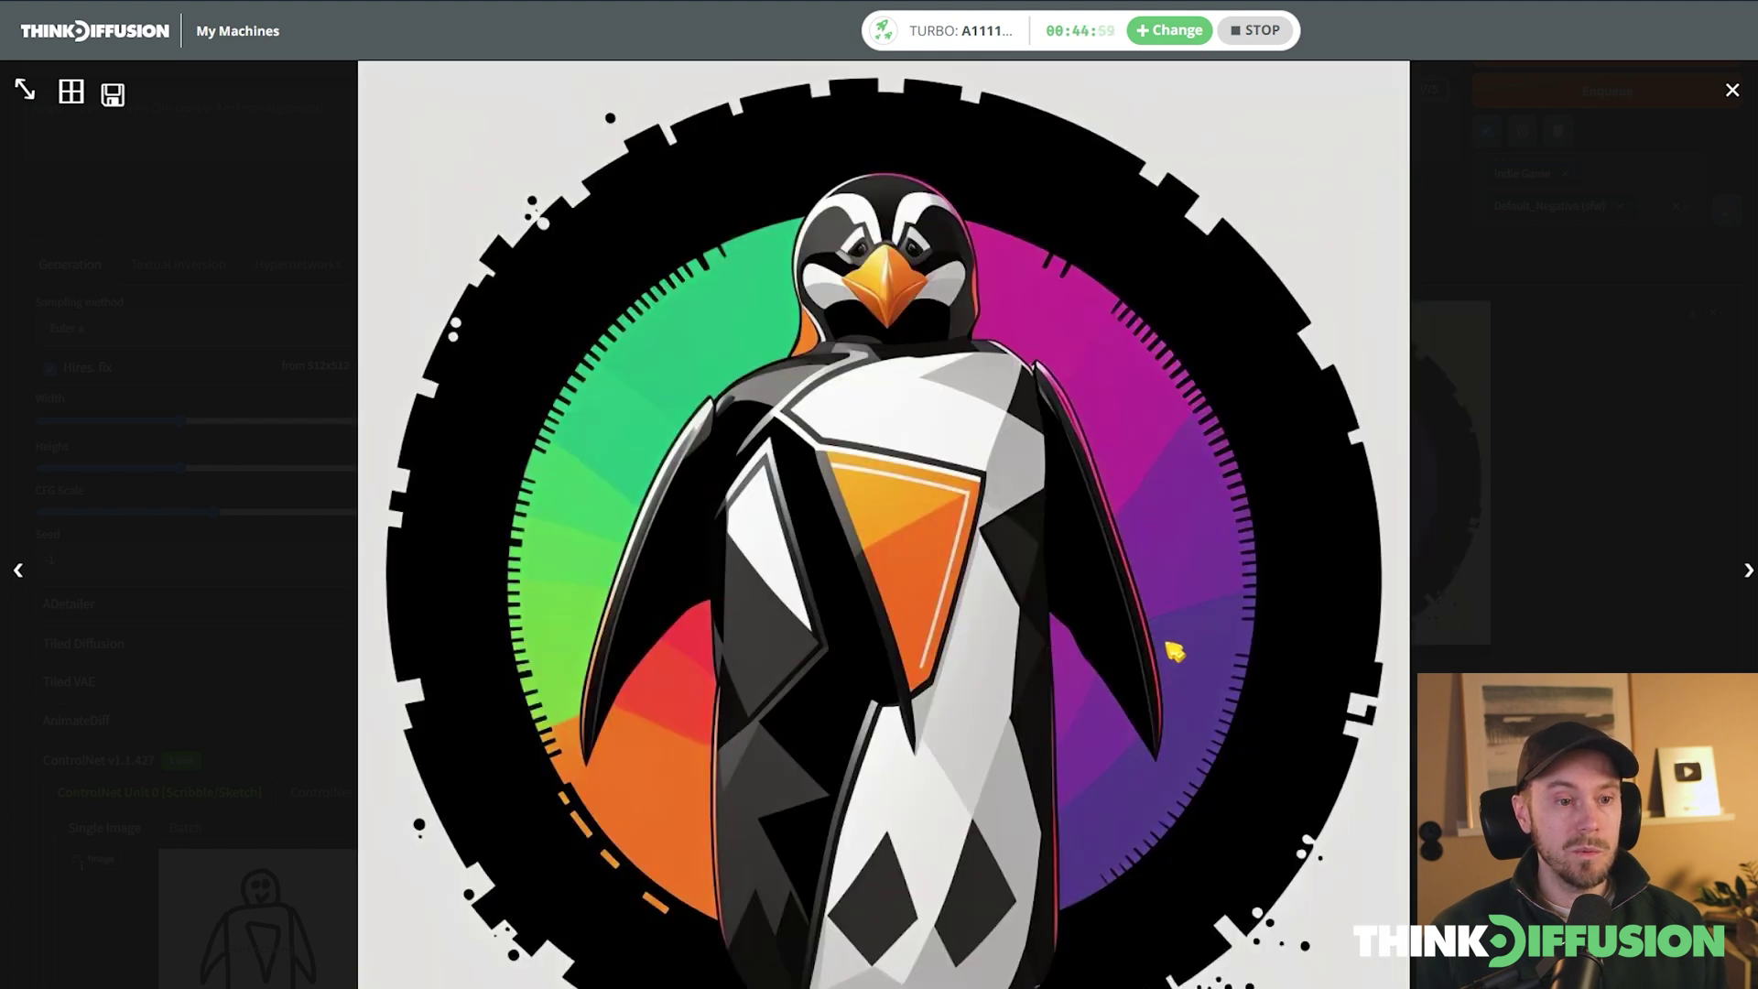
pyautogui.press('Left')
pyautogui.press('Escape')
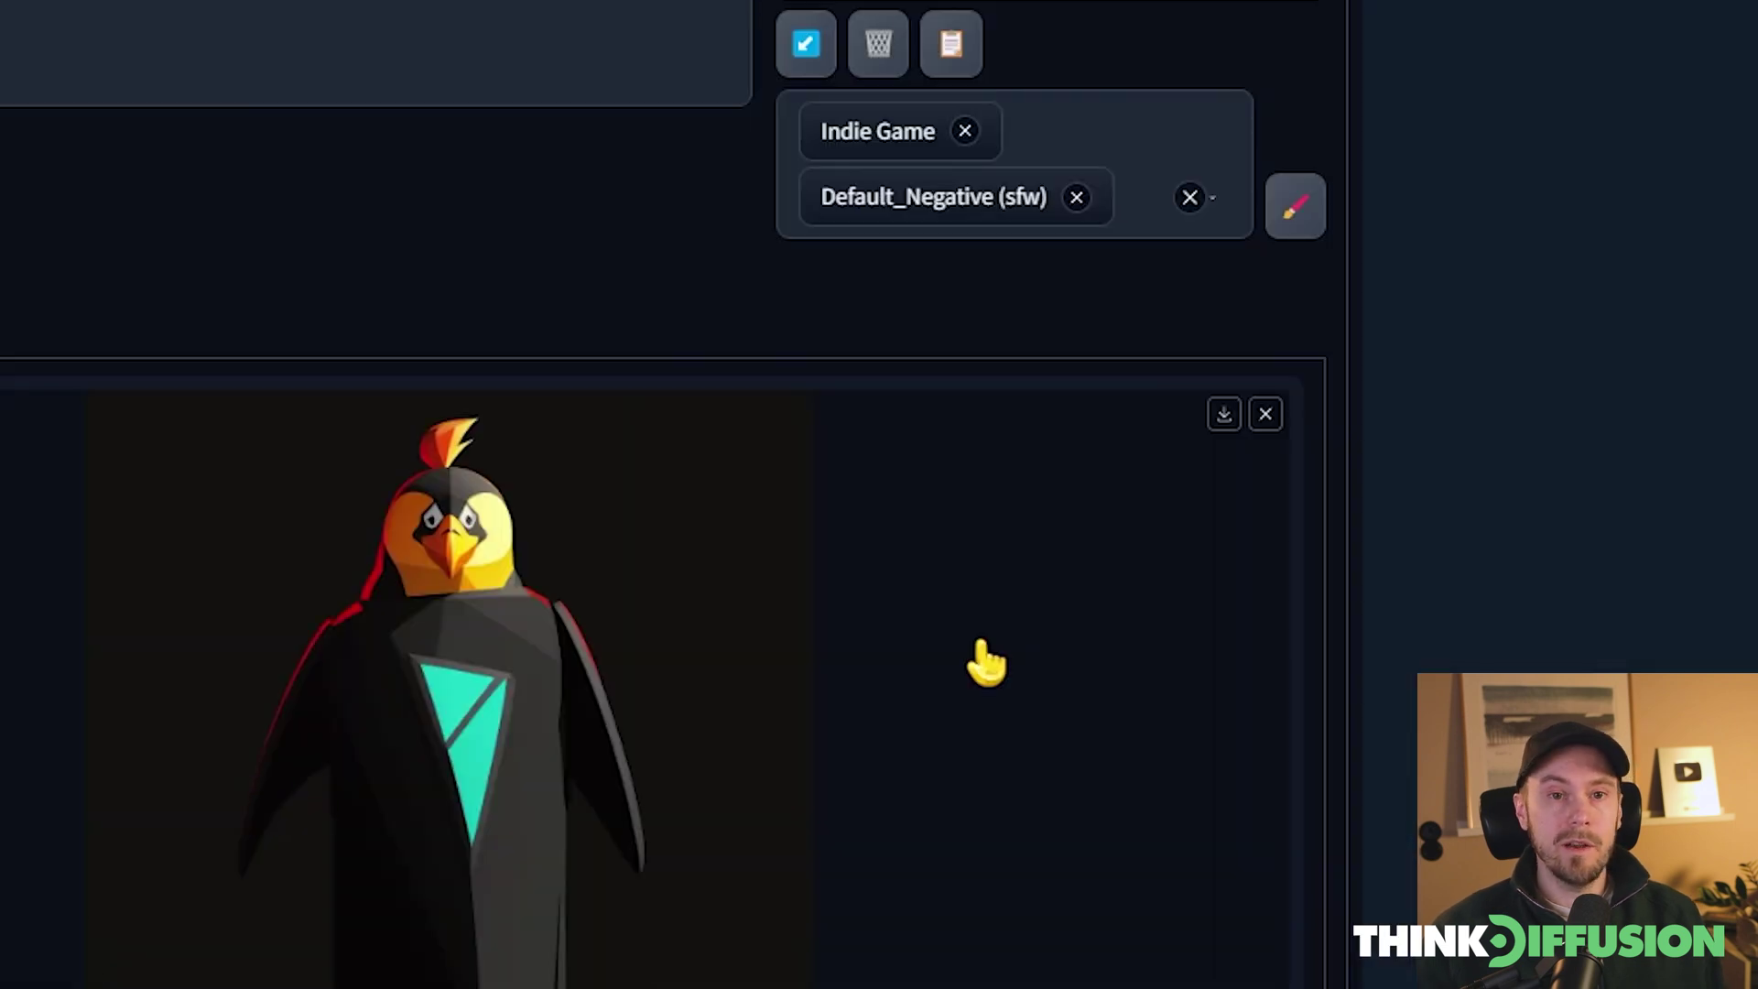
# Replace the Indie Game style with Original Photo Style.
pyautogui.click(965, 131)
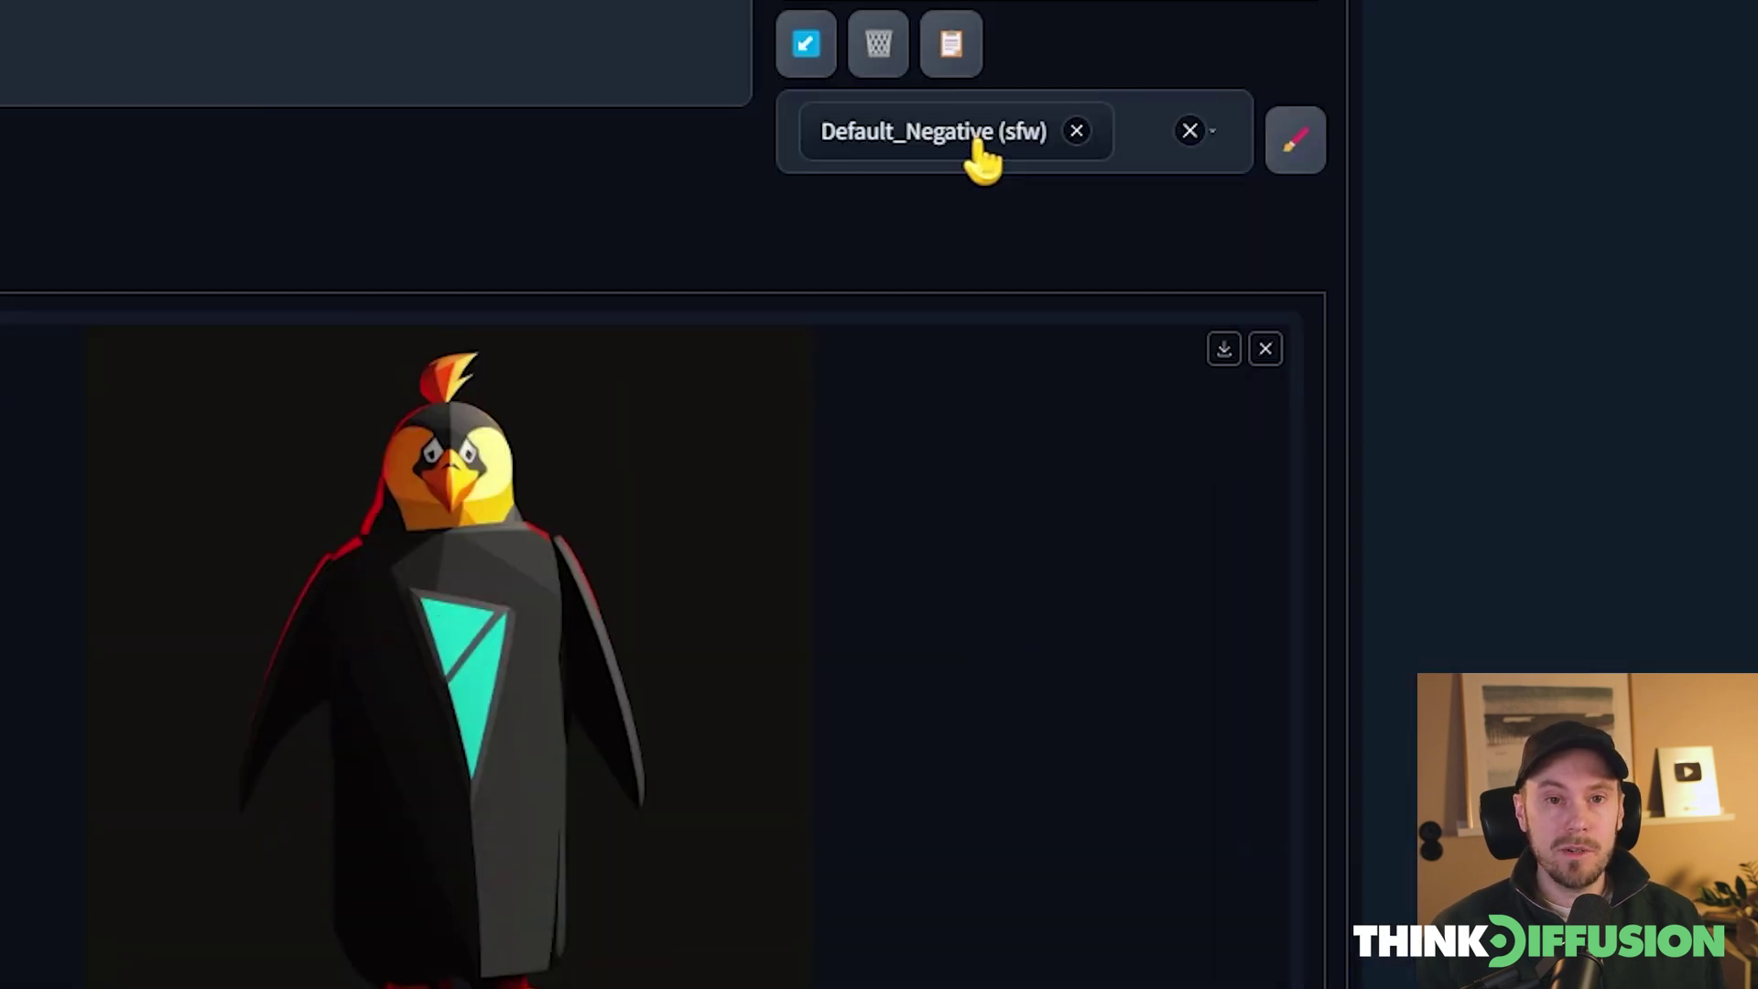
pyautogui.click(1211, 132)
pyautogui.press('Return')
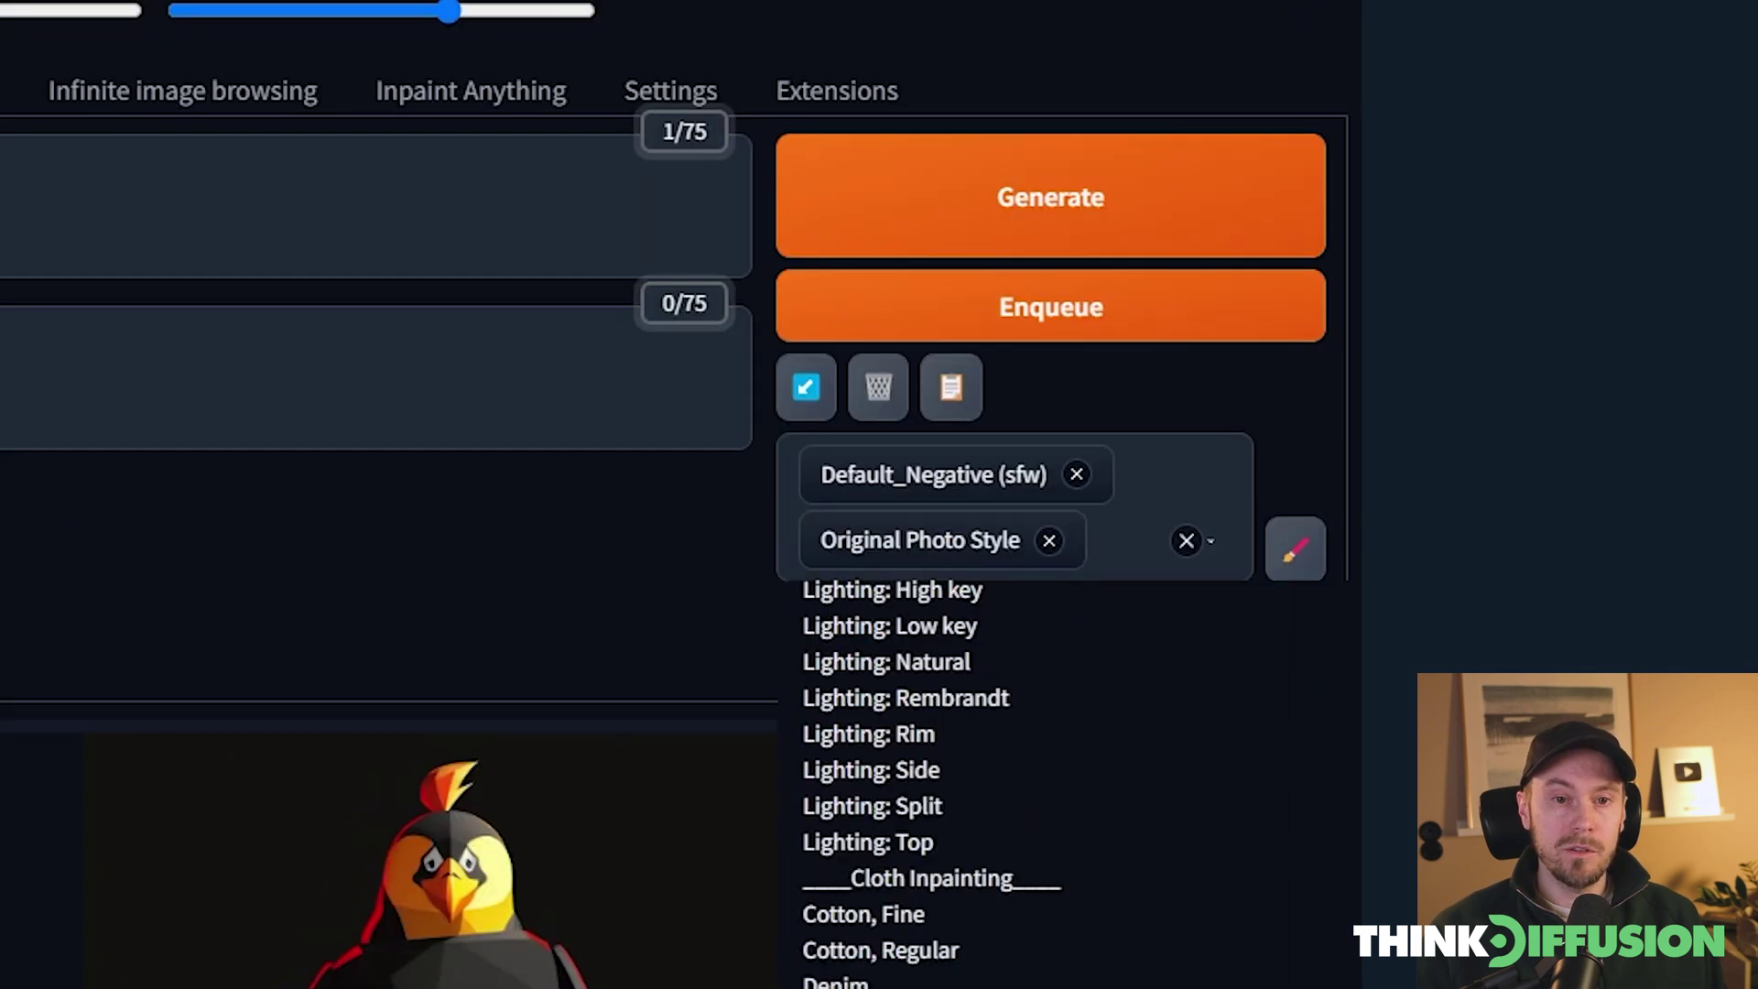
pyautogui.press('Escape')
# Set ControlNet's Ending Control Step to 0.5 and generate a new penguin batch.
pyautogui.scroll(-5, 1102, 858)
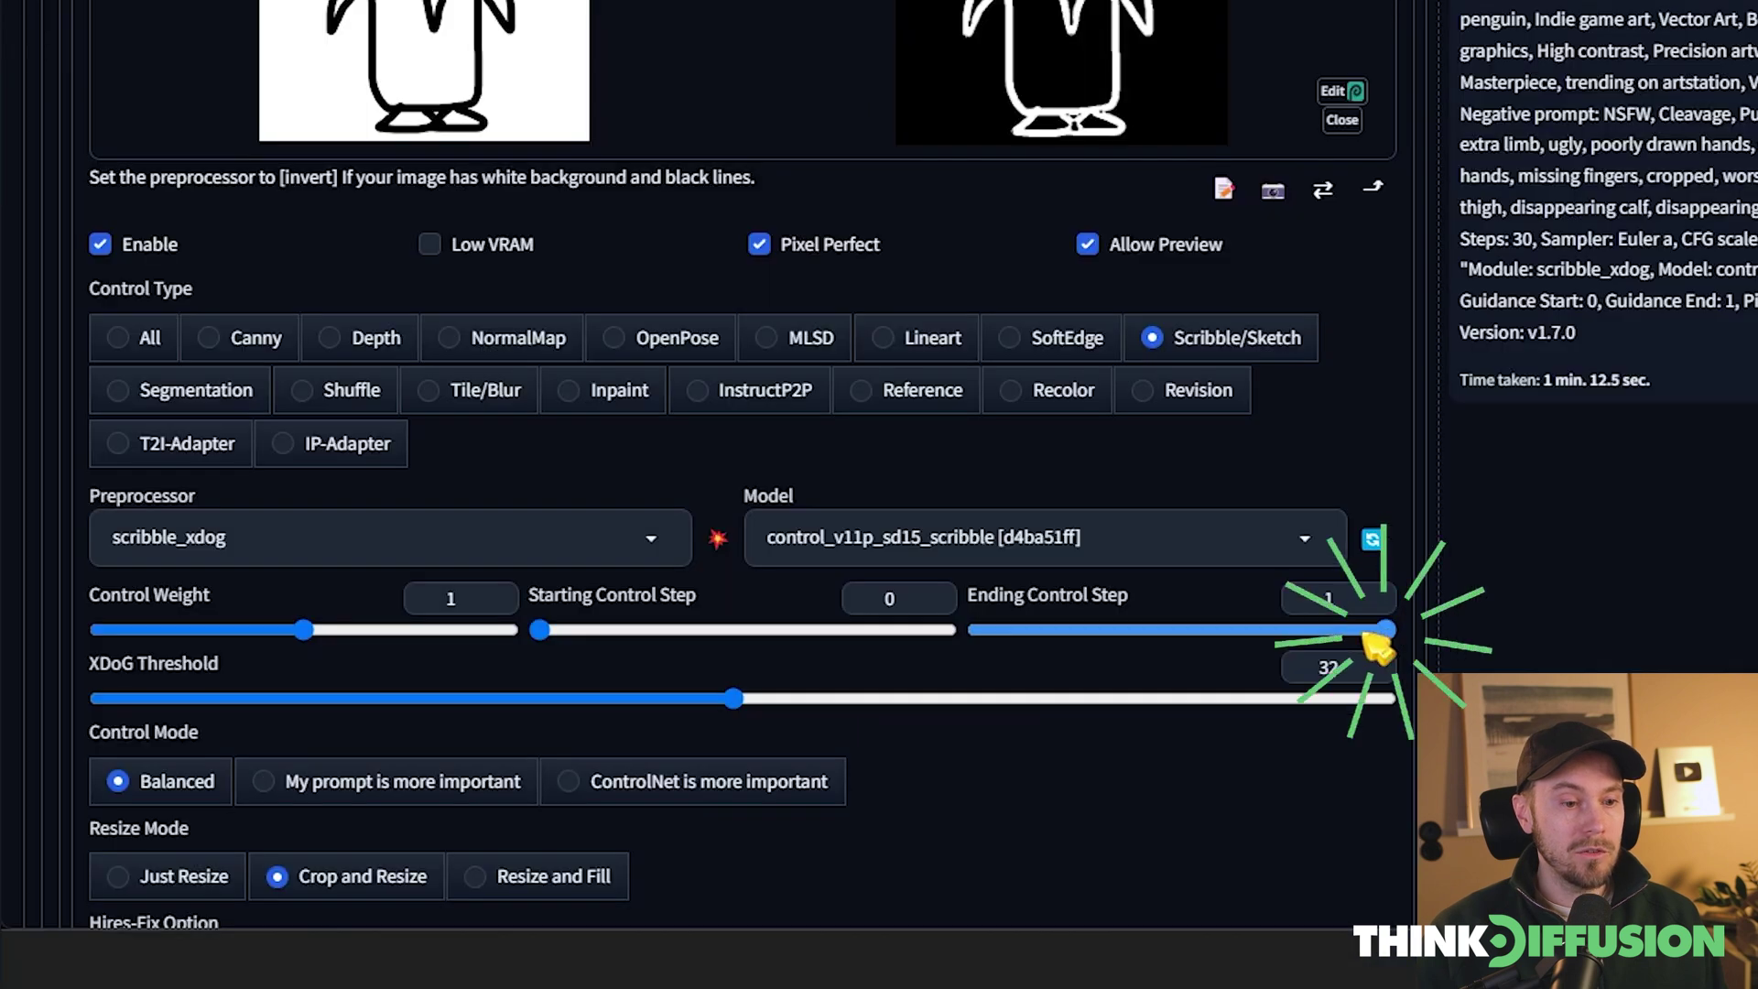
pyautogui.moveTo(850, 929); pyautogui.dragTo(733, 930)
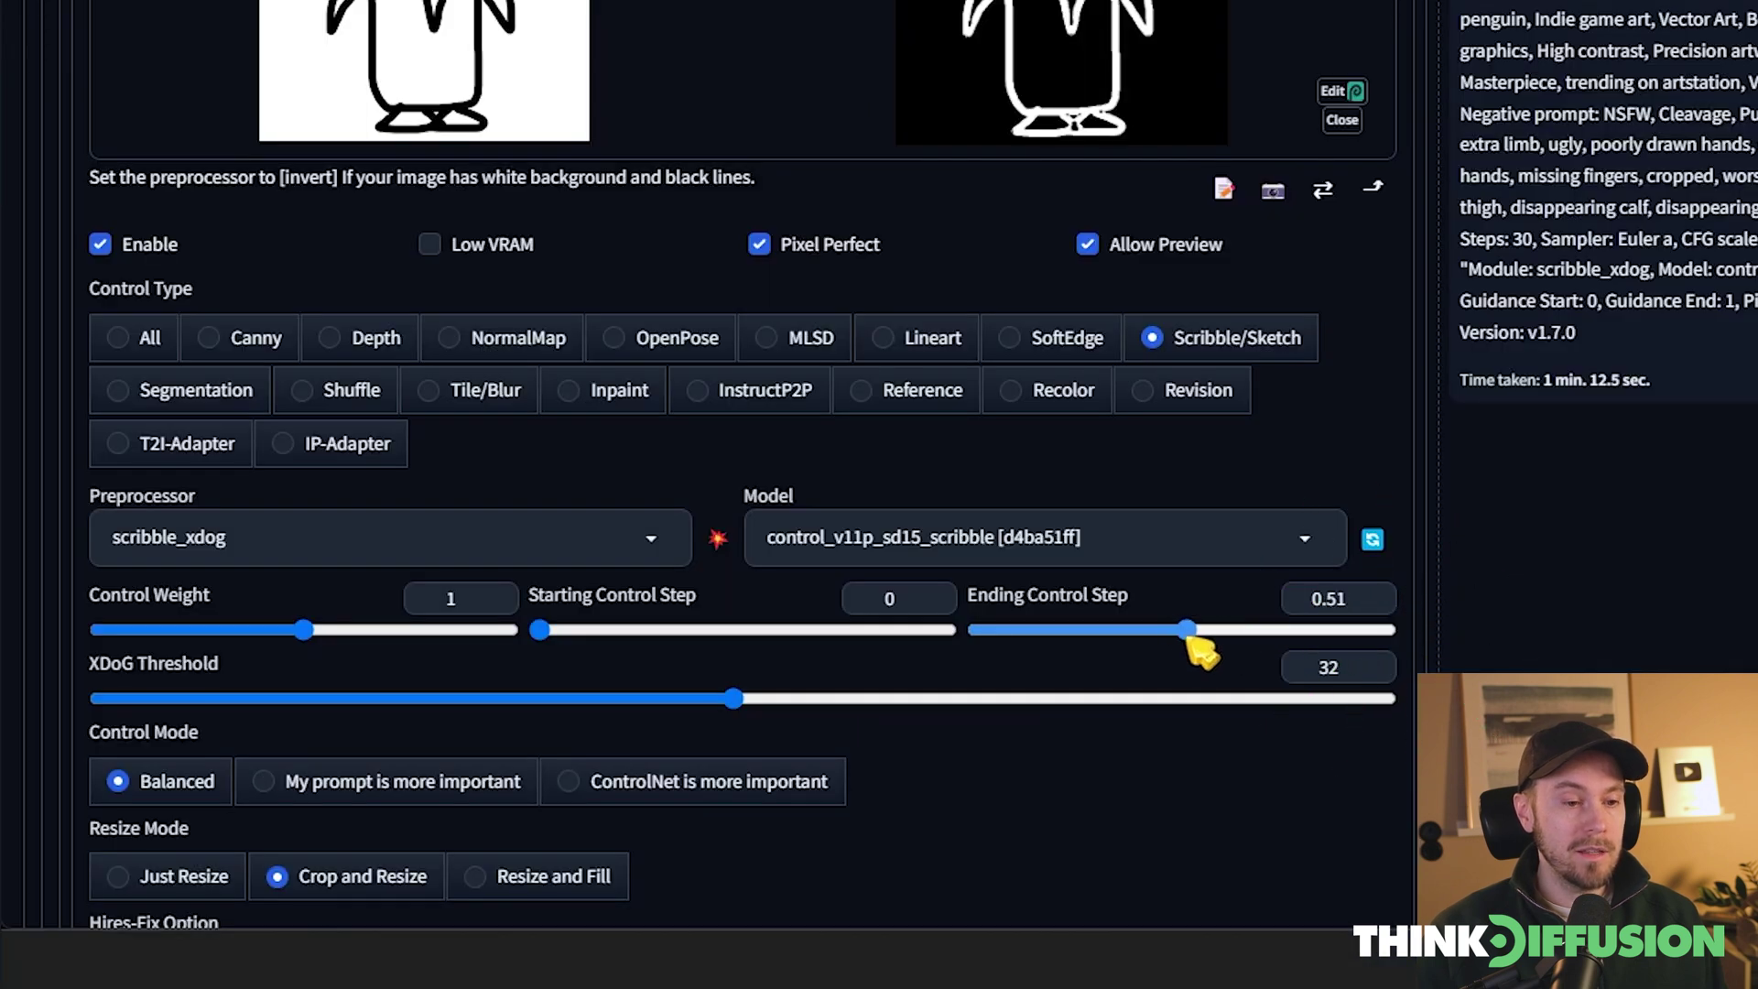
pyautogui.moveTo(1190, 638); pyautogui.dragTo(1186, 639)
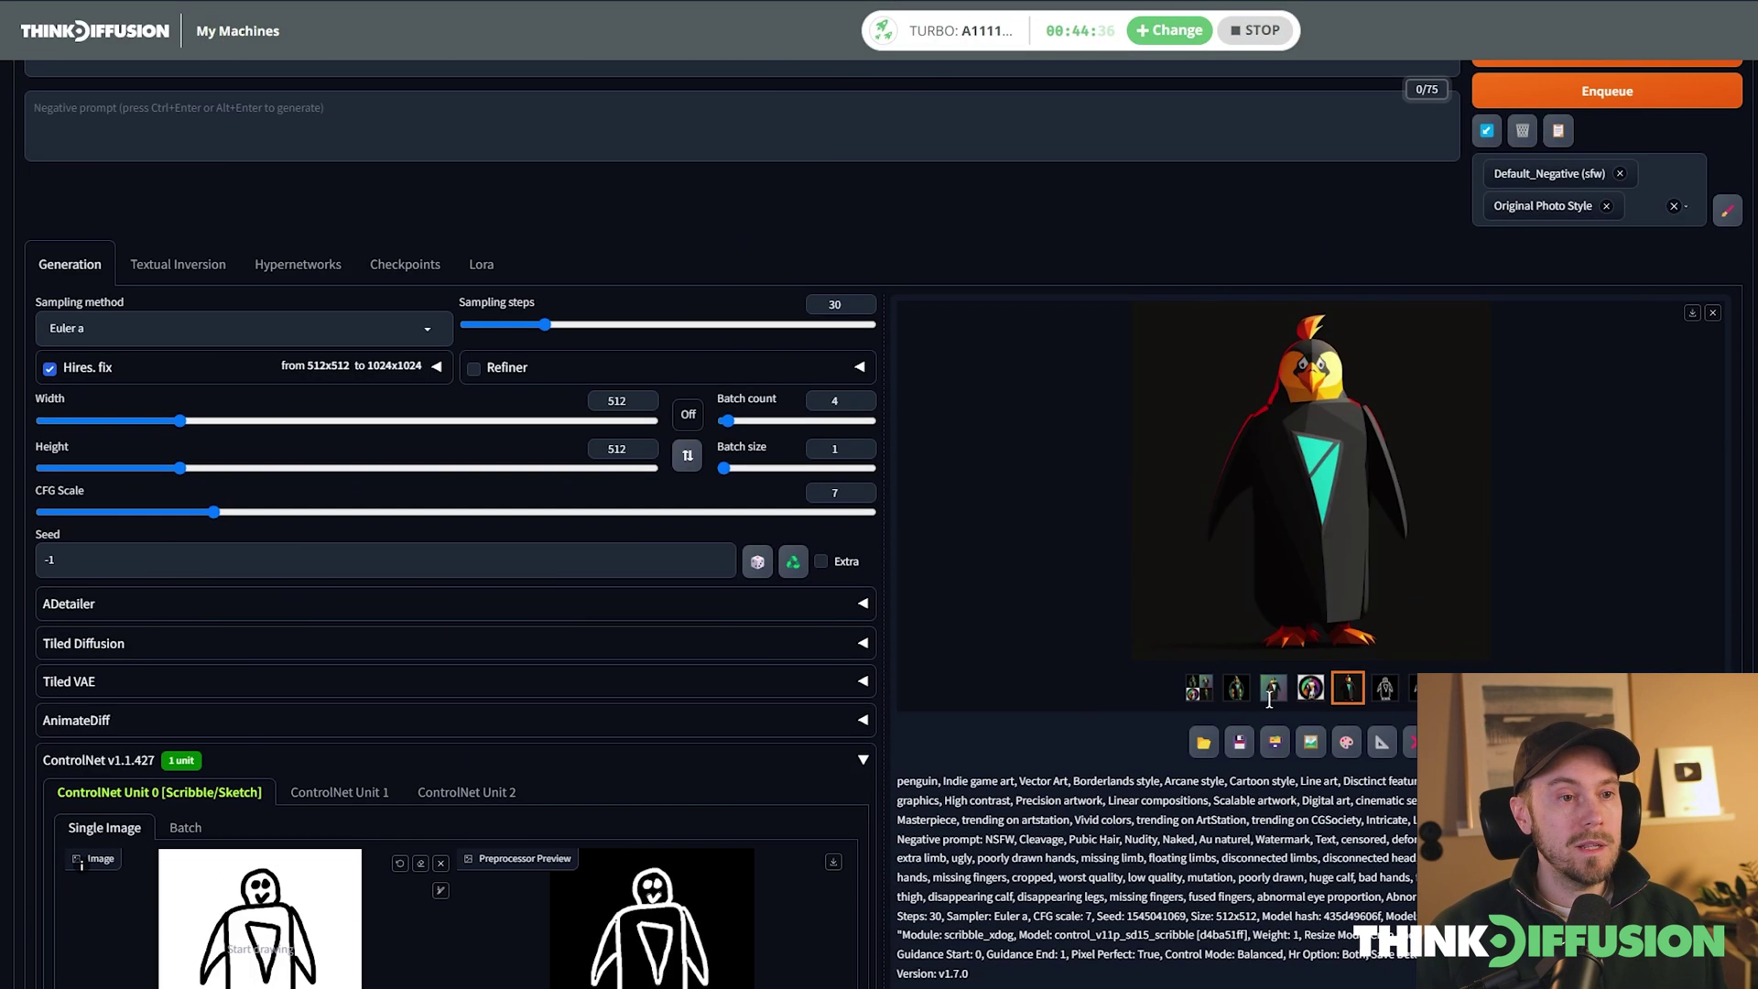
pyautogui.scroll(10, 879, 458)
pyautogui.click(1607, 205)
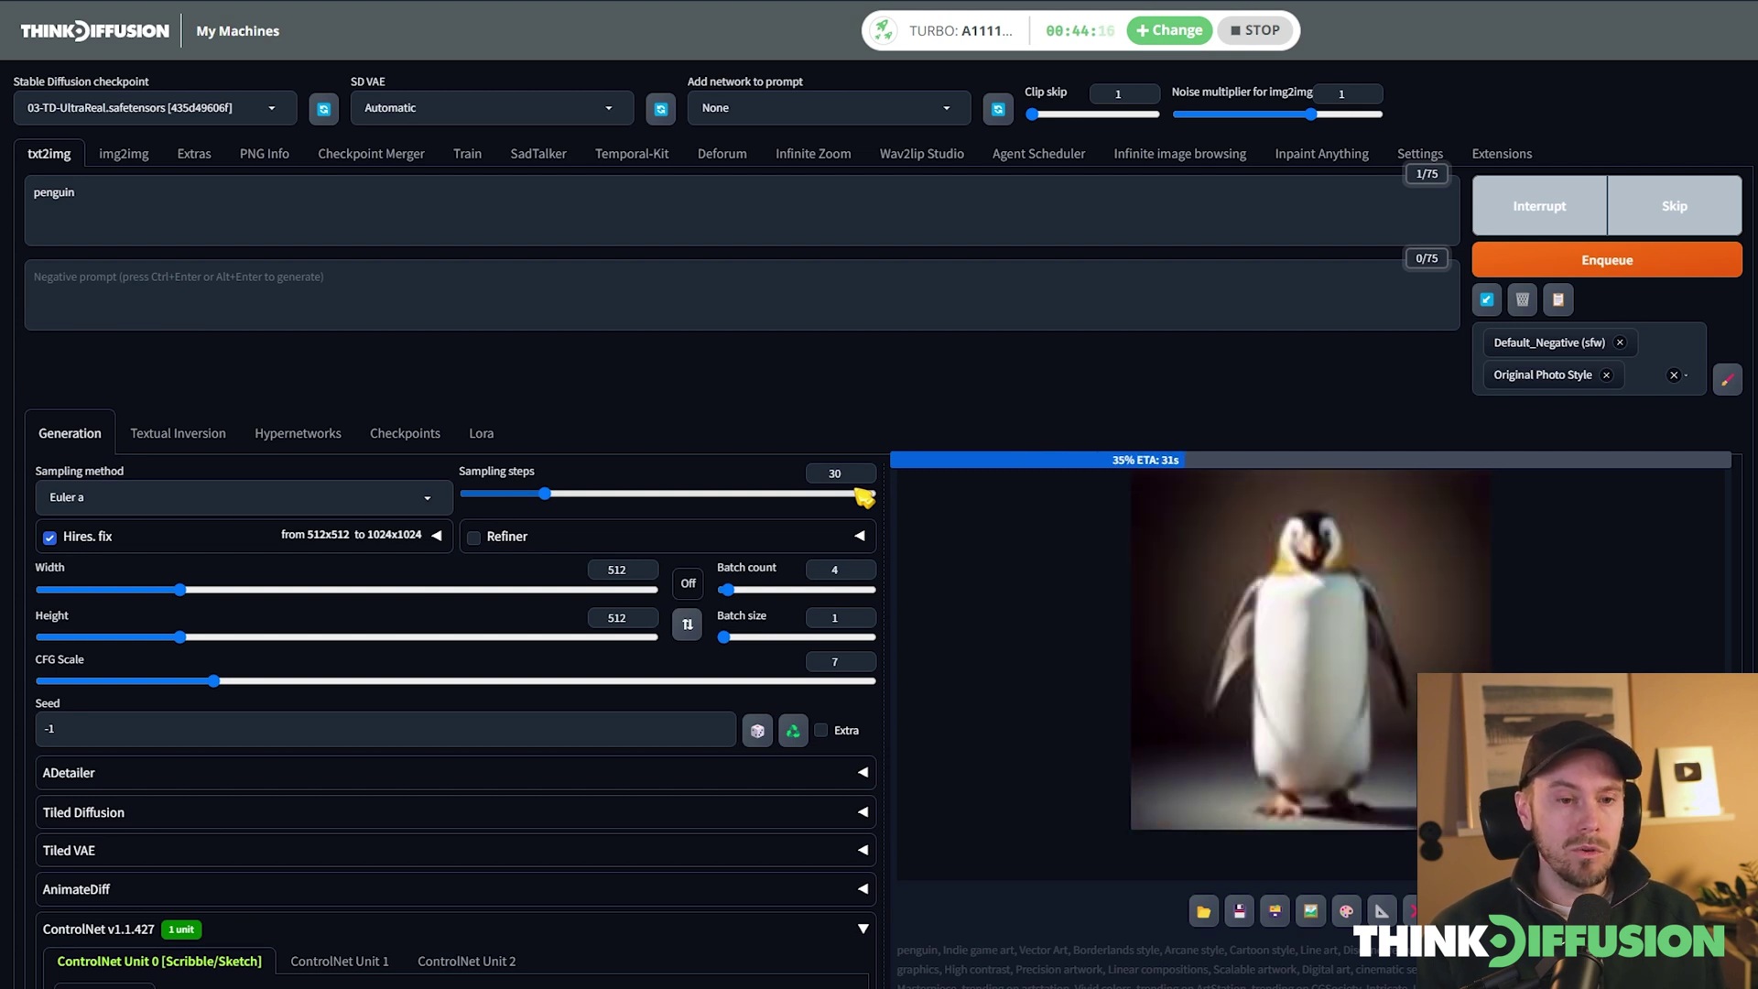
# Open the finished realistic penguins full-screen and flip through the batch.
pyautogui.scroll(-4, 992, 671)
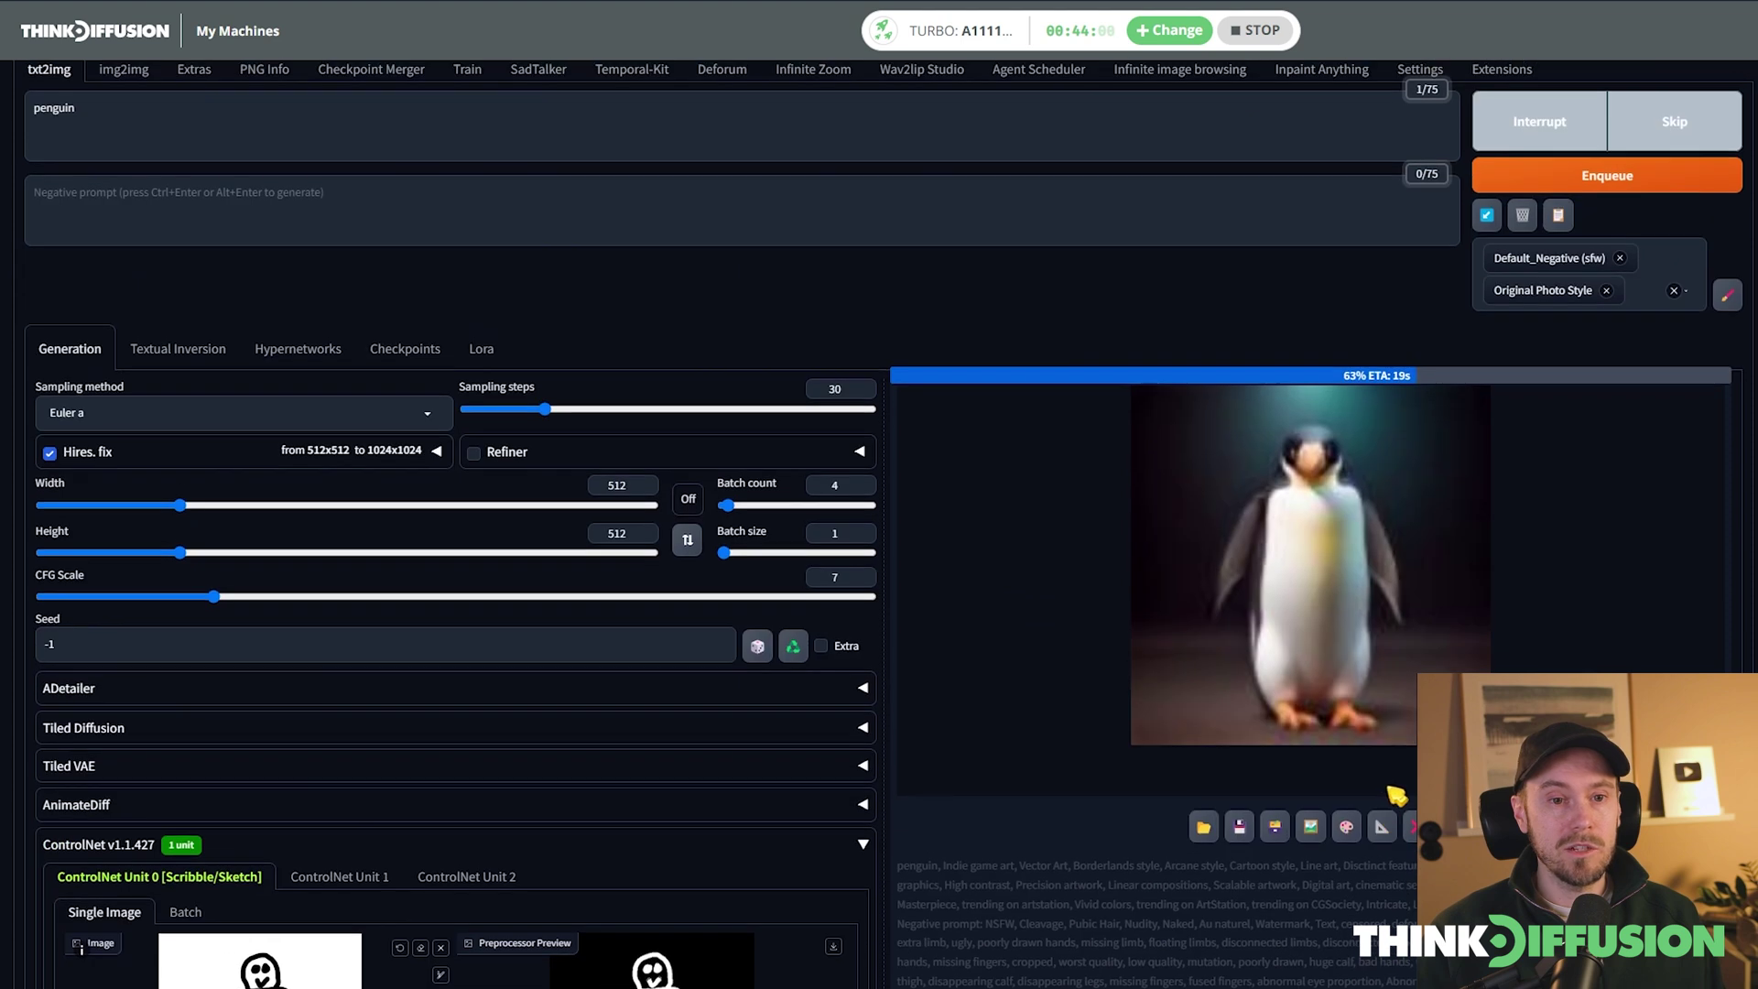
pyautogui.click(1442, 608)
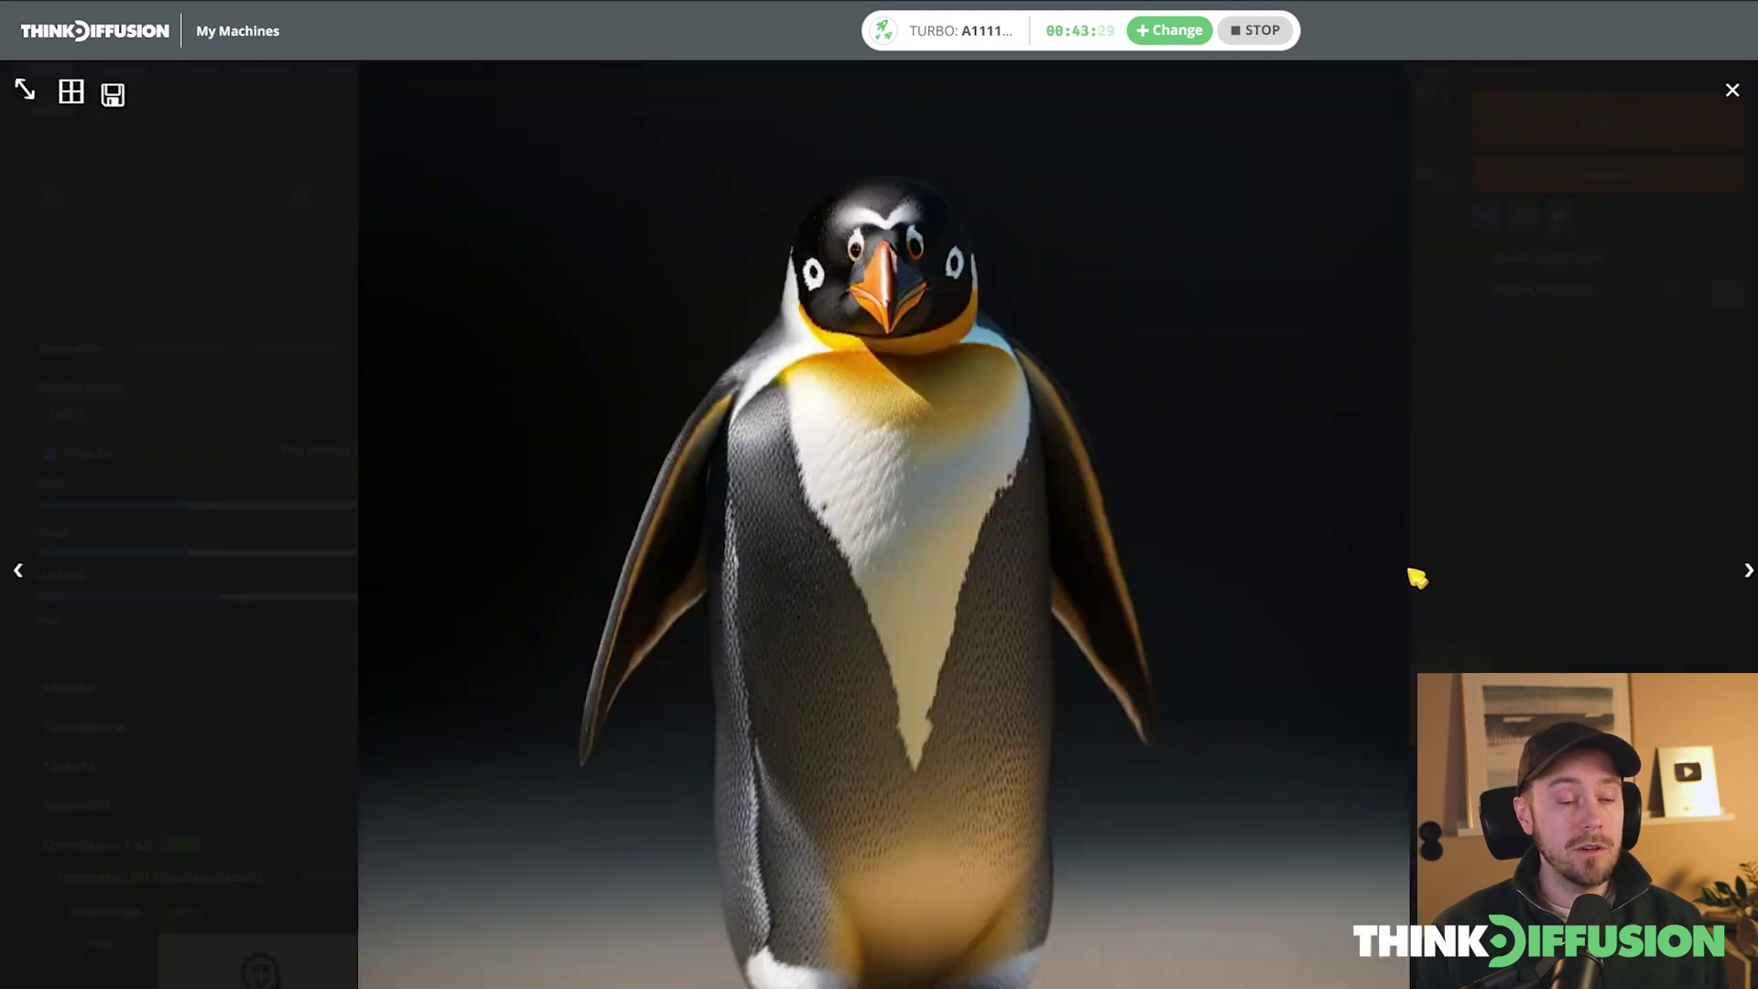
pyautogui.press('Right')
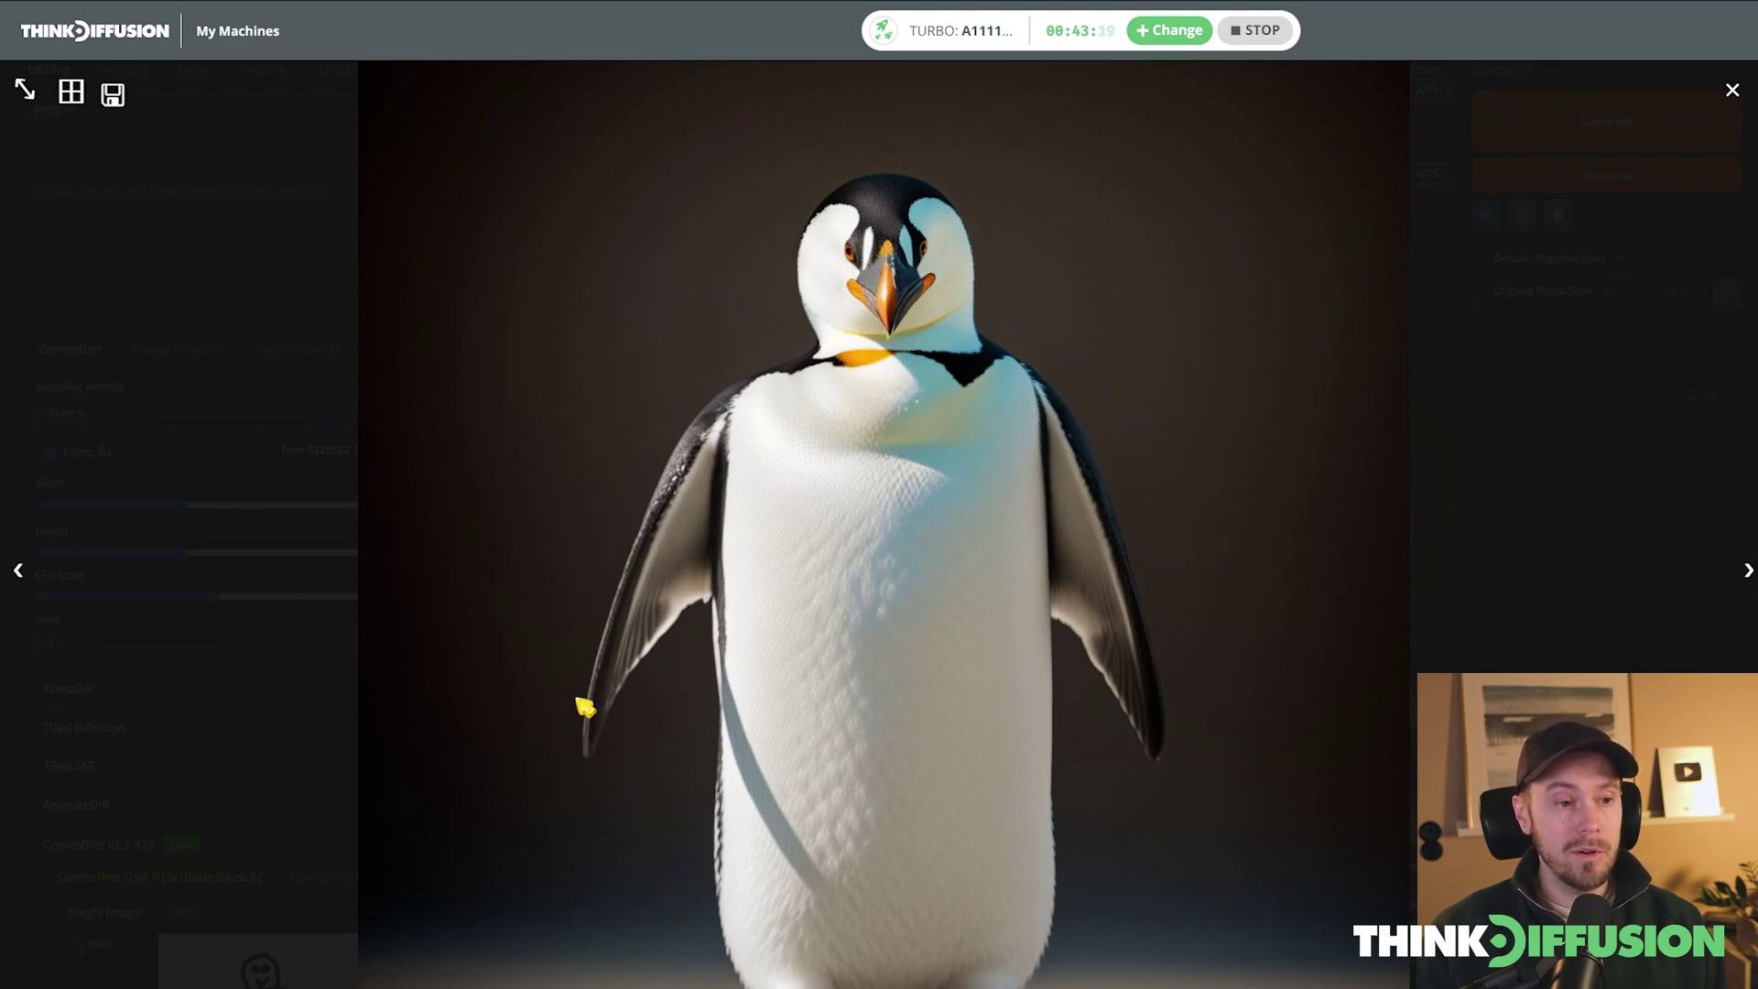
pyautogui.press('Right')
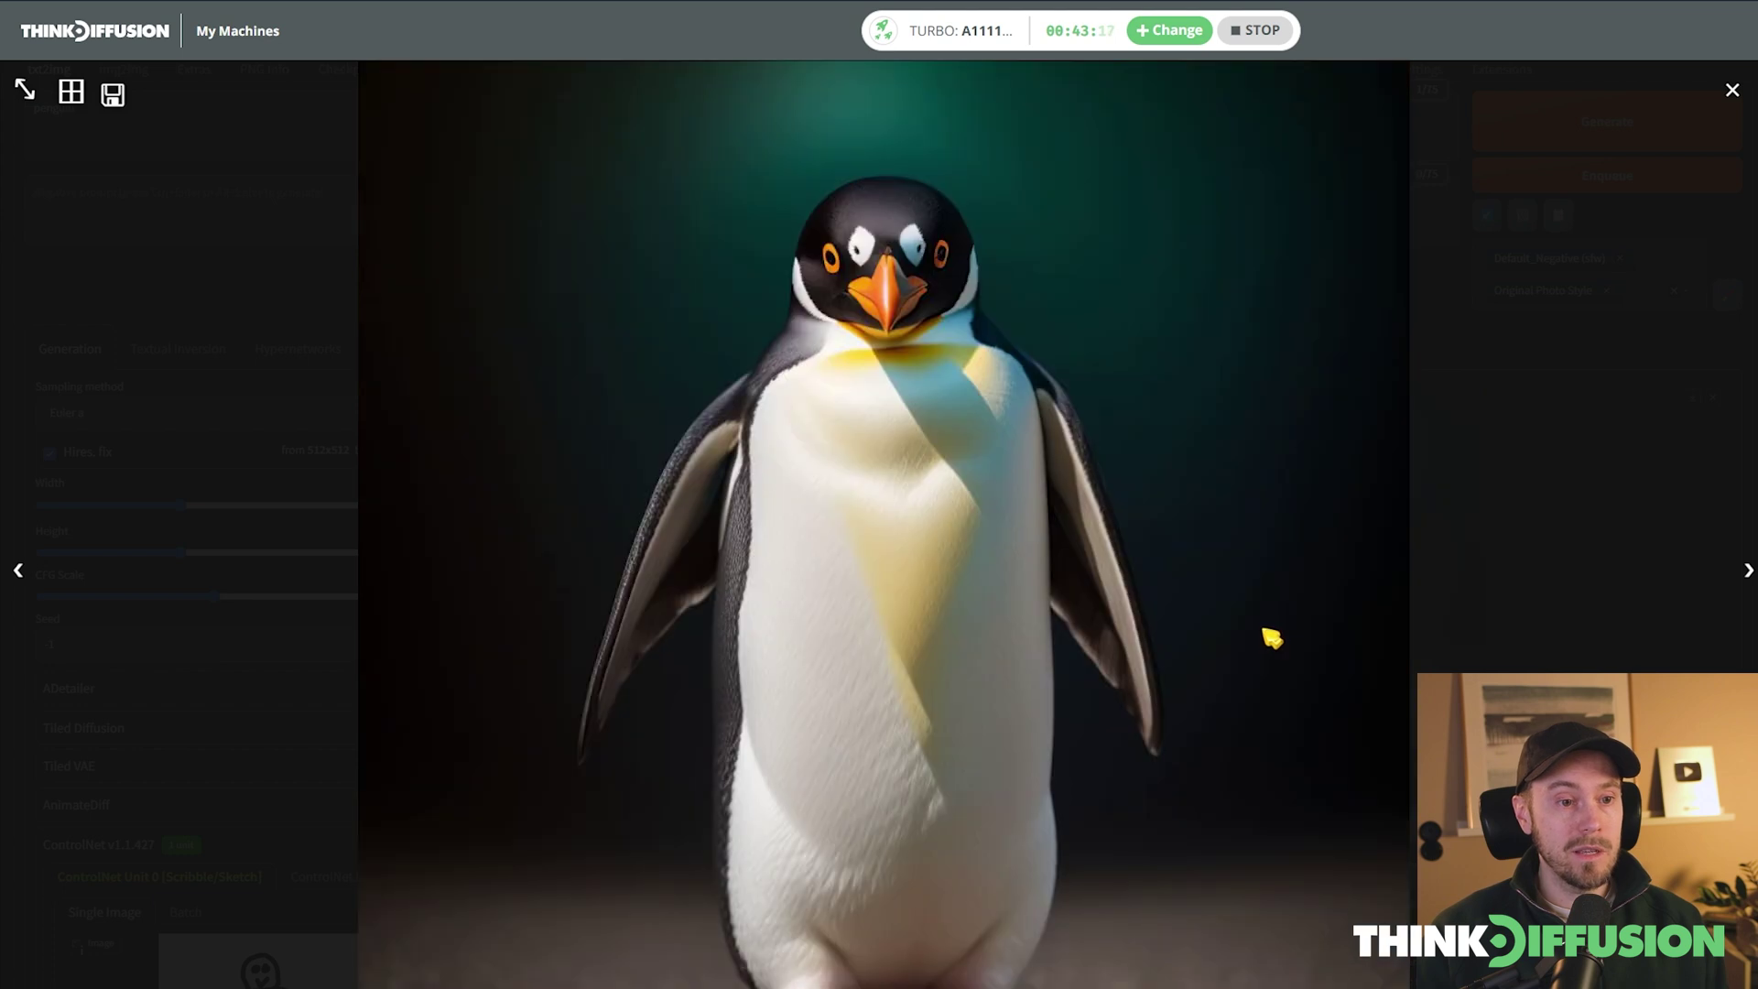
pyautogui.press('Right')
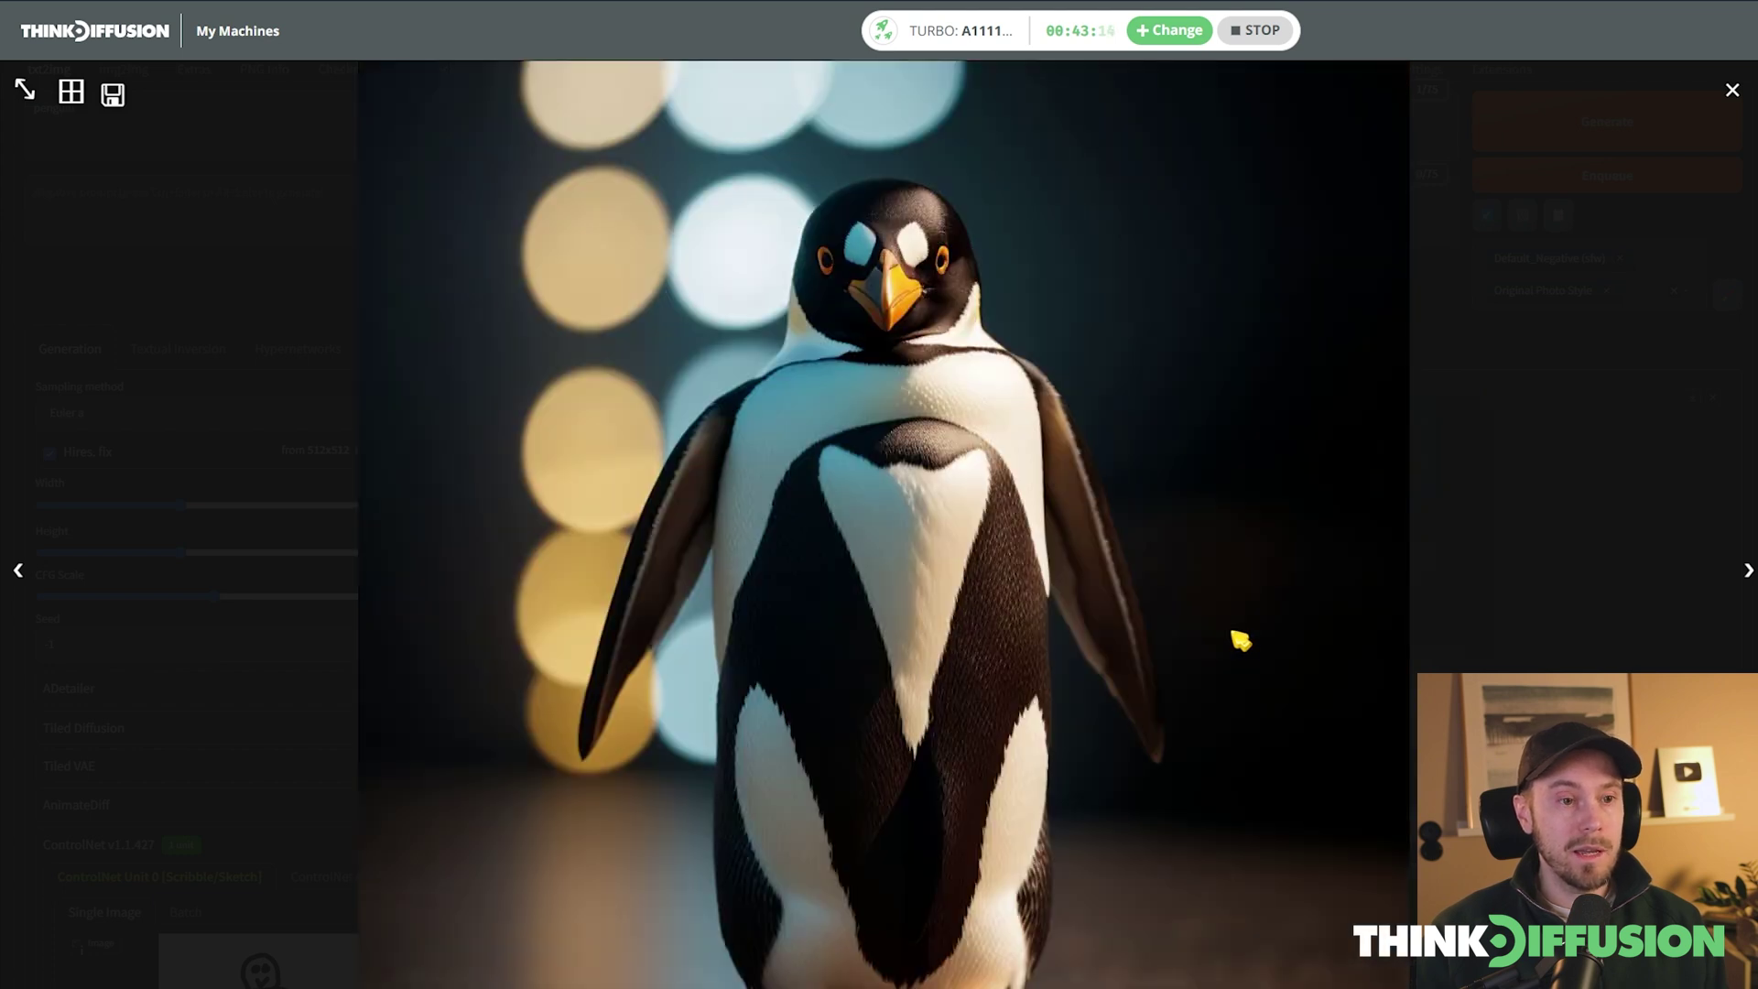
pyautogui.press('Right')
pyautogui.press('Right')
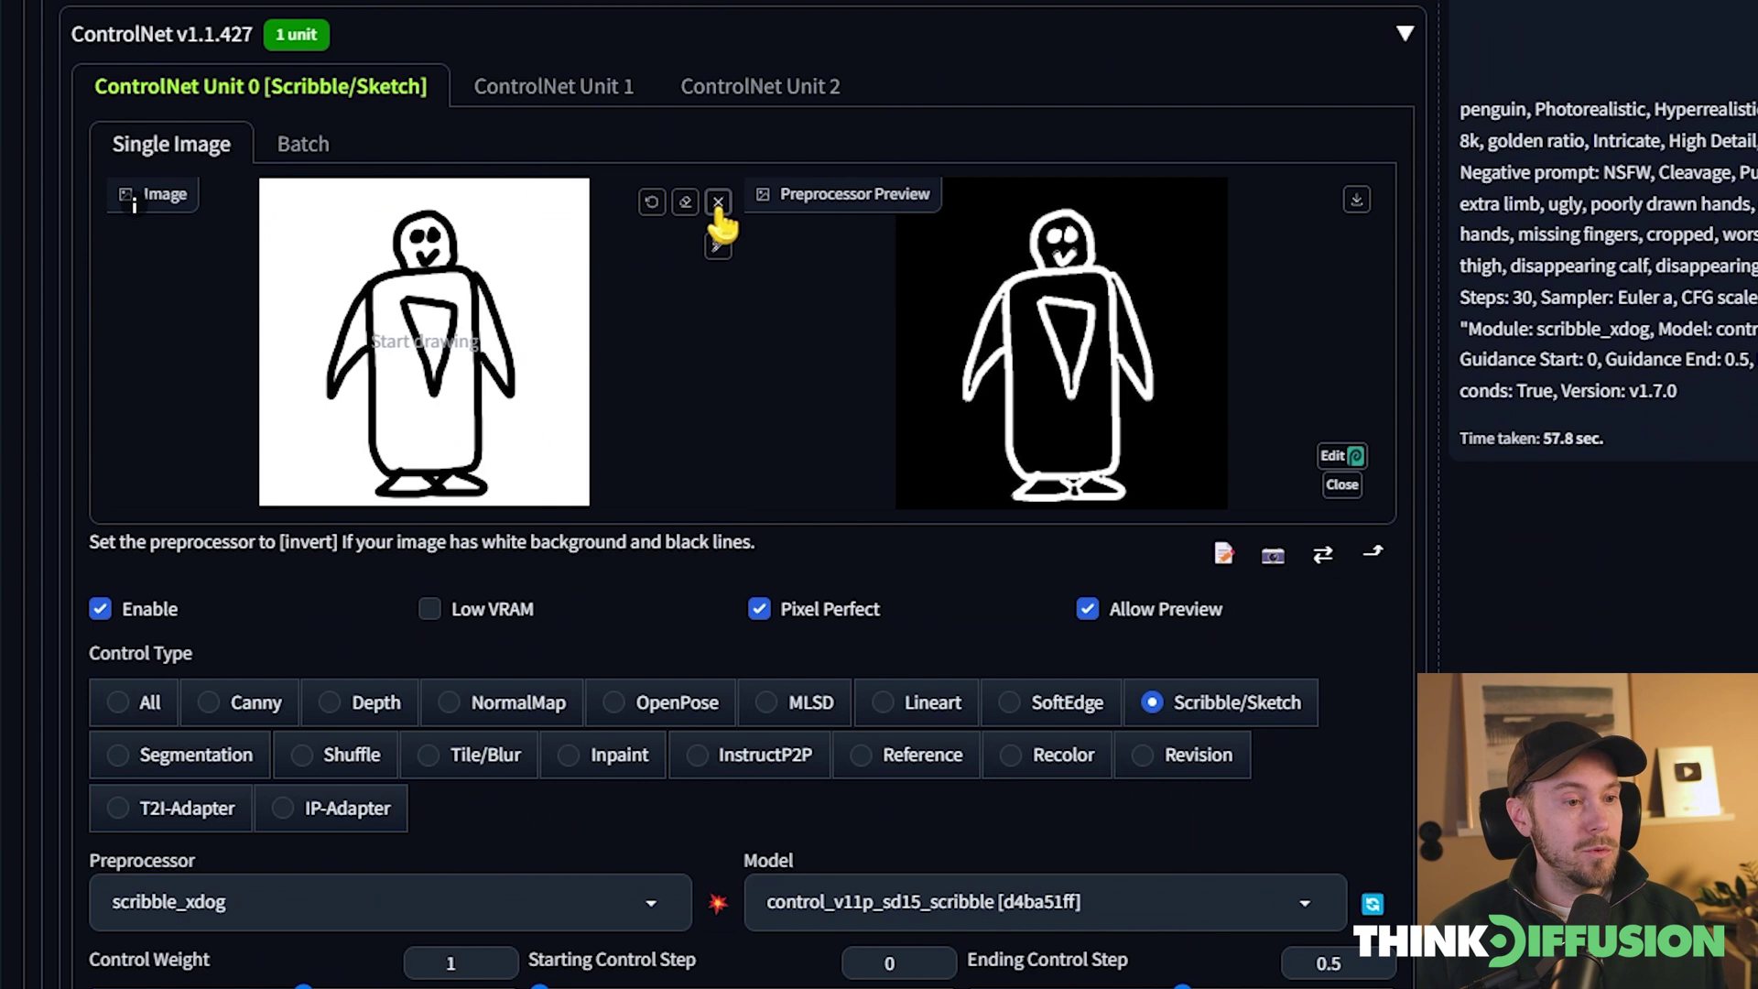
# Swap Unit 0's scribble for the dancer photo and preview its depth_midas Depth map.
pyautogui.click(723, 198)
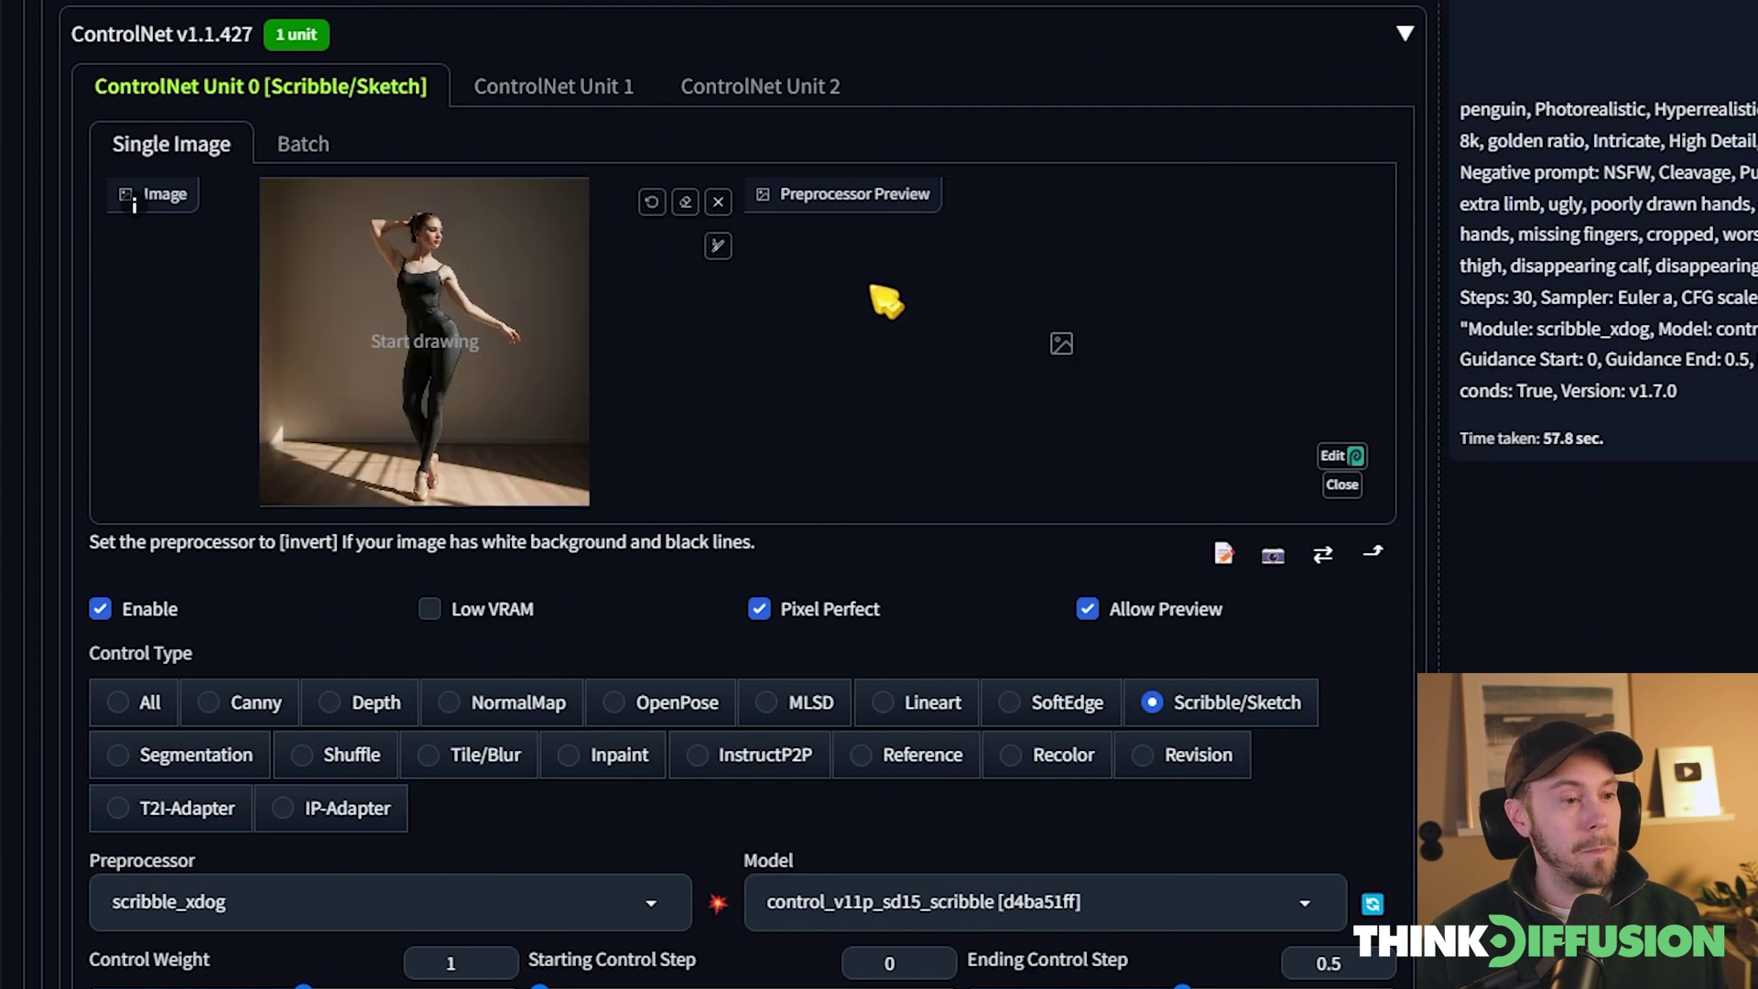
pyautogui.scroll(-2, 887, 301)
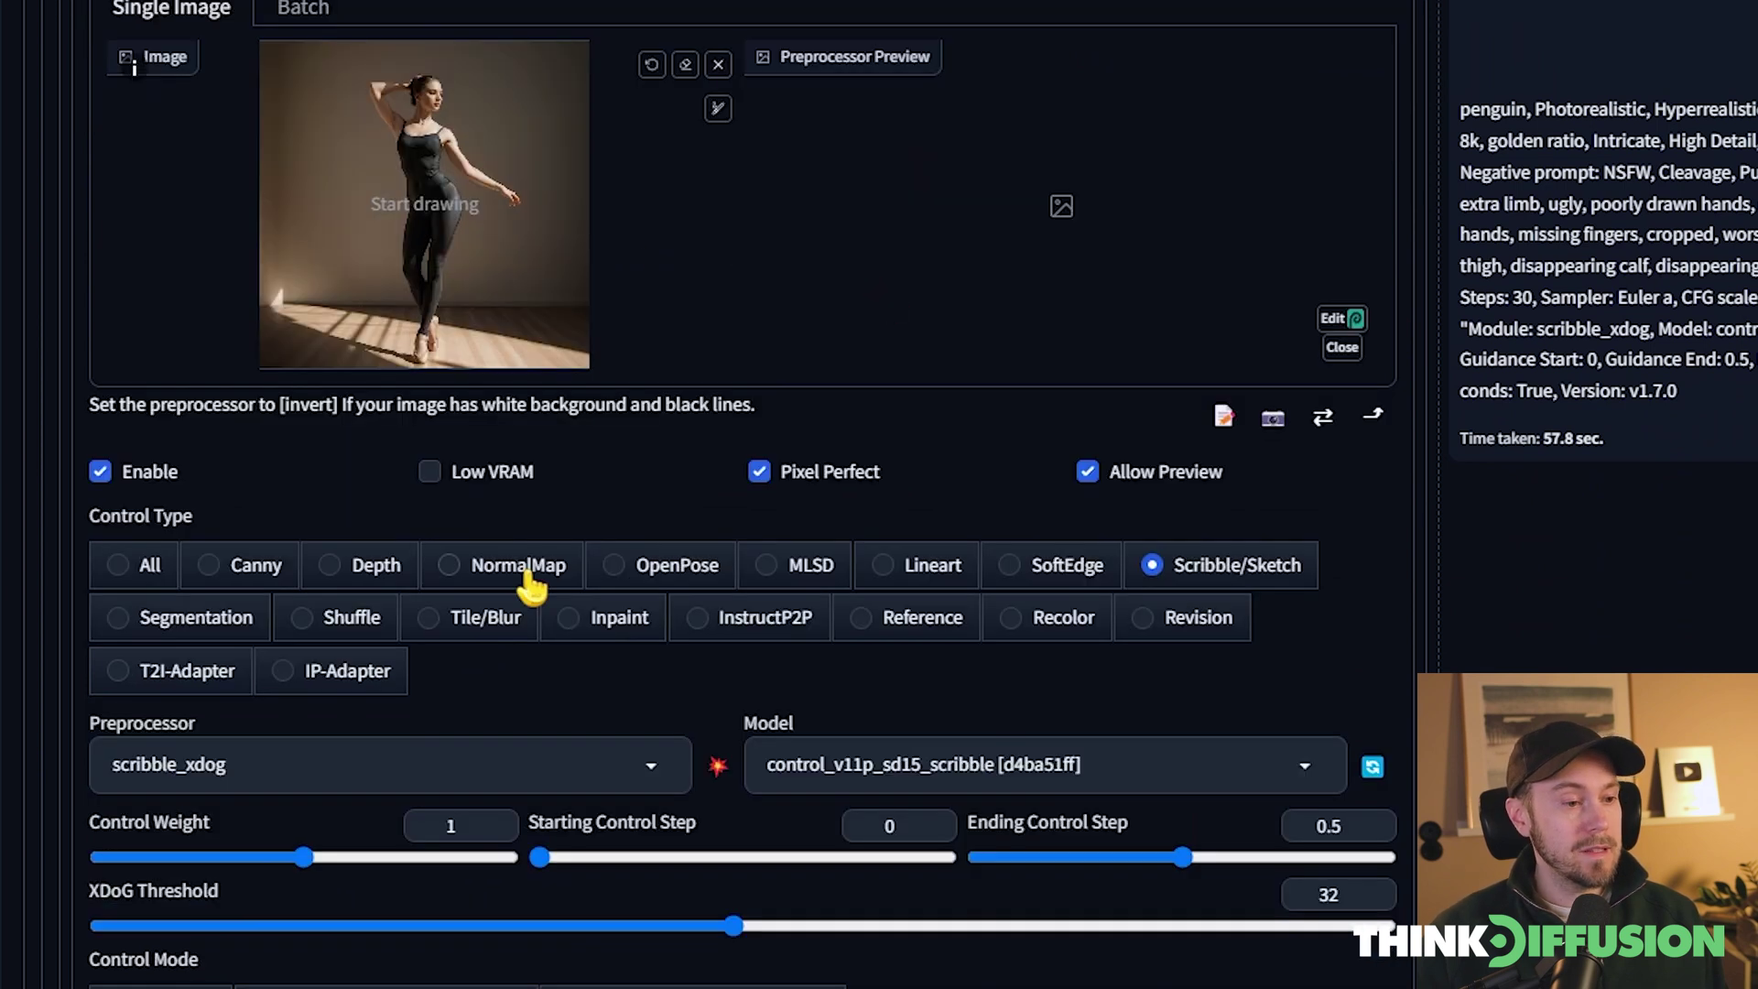
pyautogui.click(353, 565)
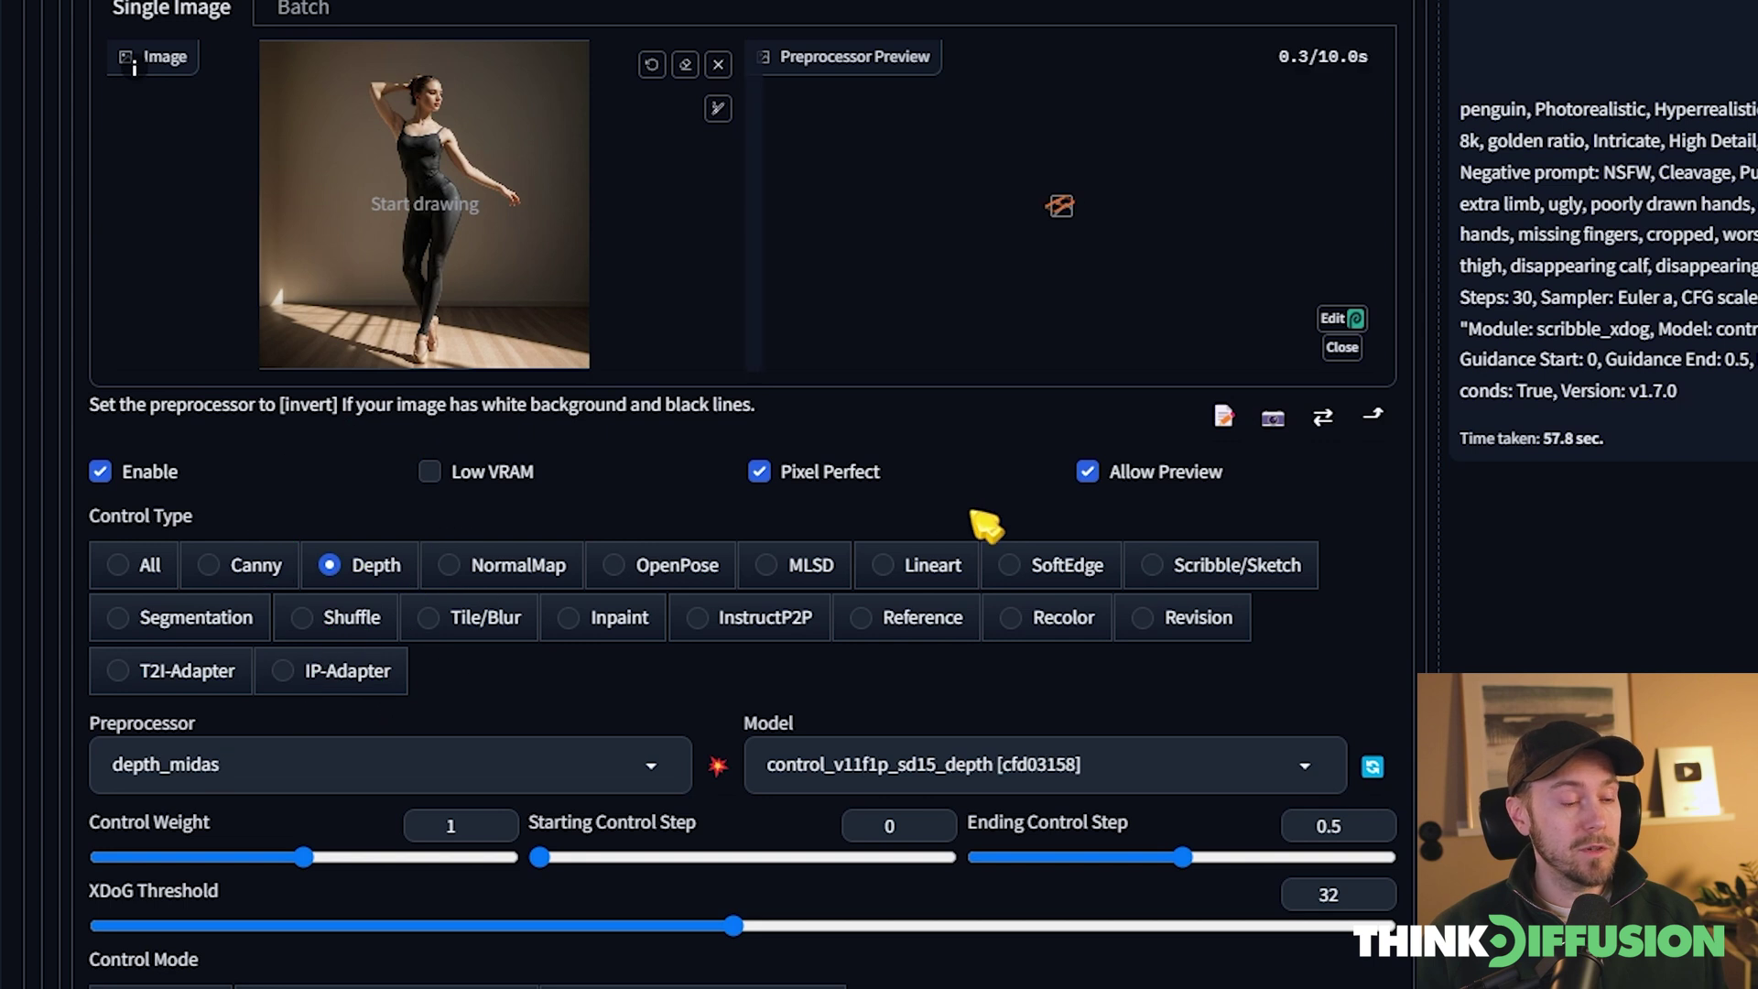
pyautogui.scroll(2, 860, 499)
pyautogui.click(719, 904)
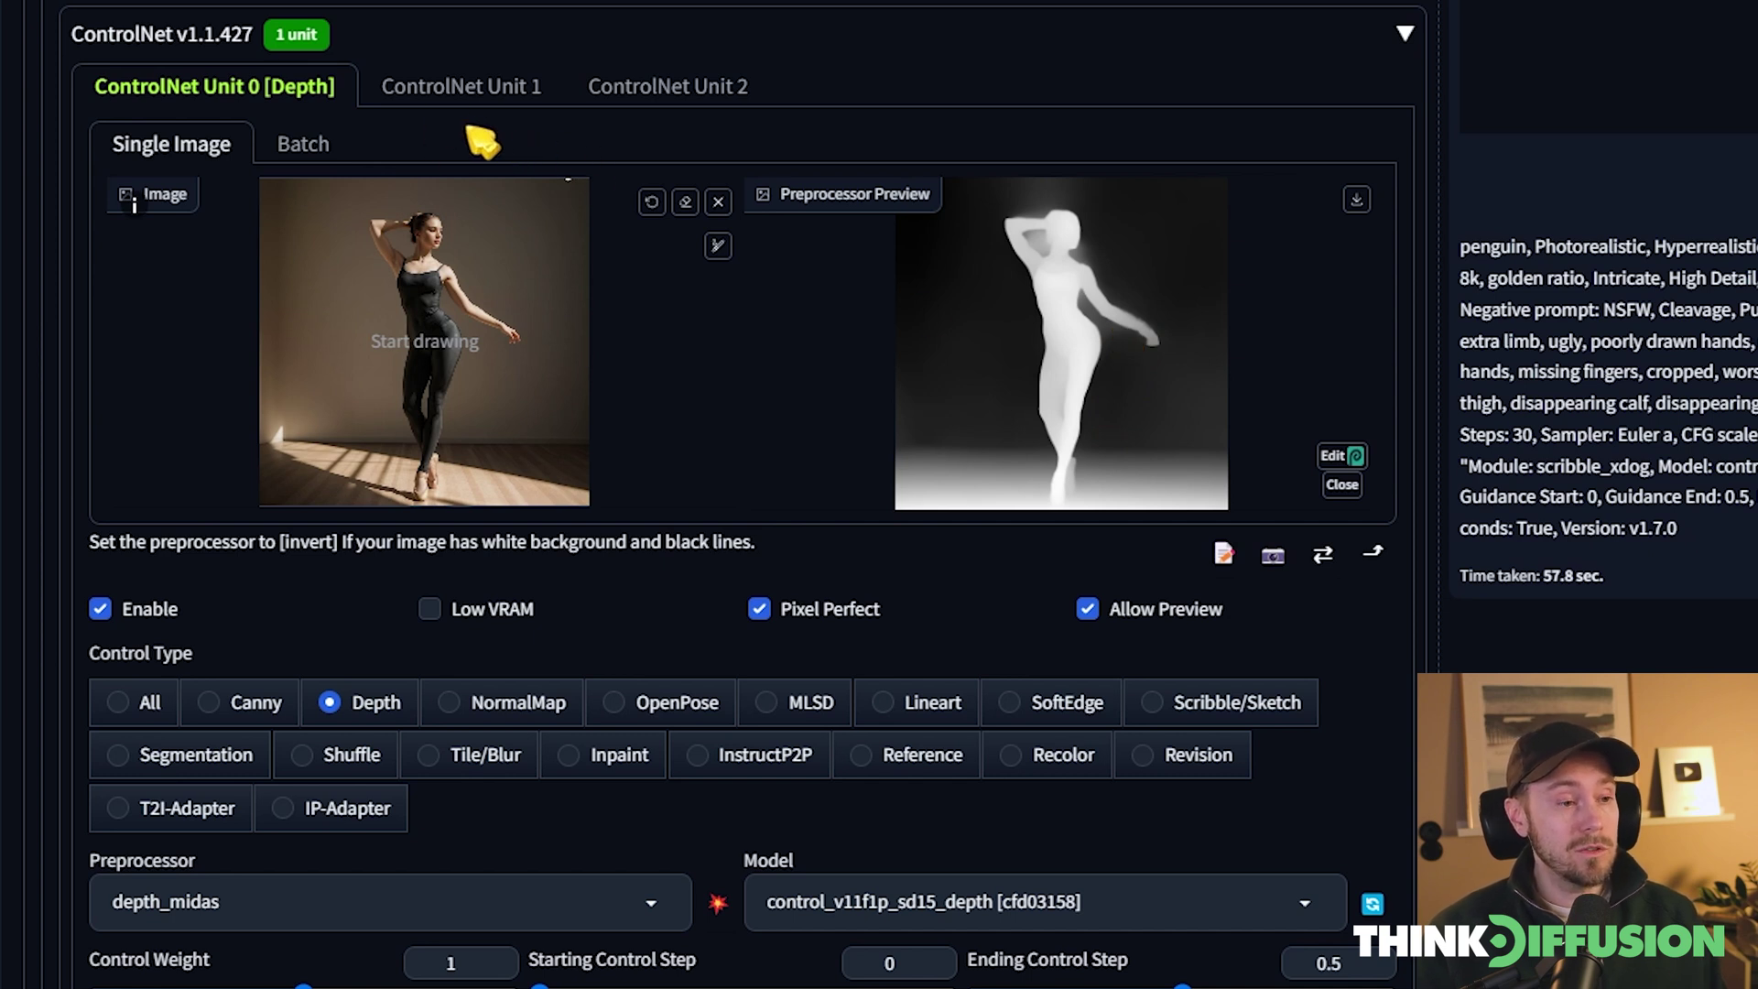
# Enable ControlNet Unit 1 with the dancer photo, Pixel Perfect and OpenPose, previewing the skeleton.
pyautogui.click(506, 93)
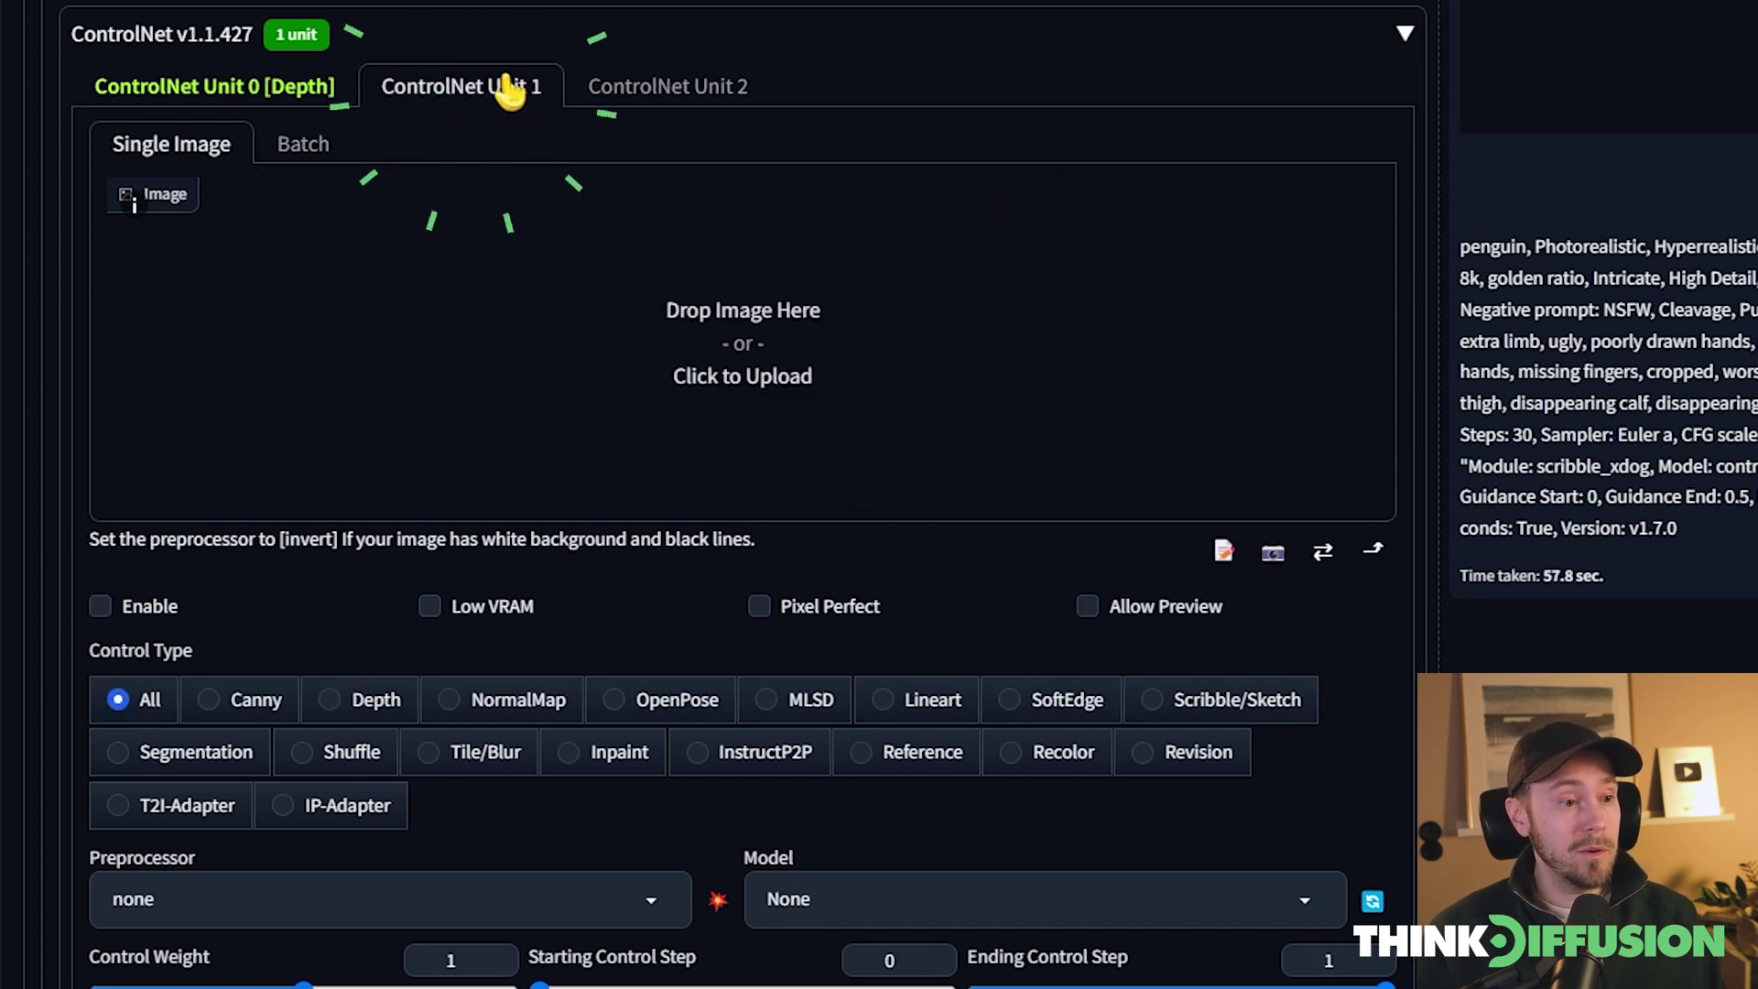
pyautogui.click(123, 607)
pyautogui.moveTo(742, 341); pyautogui.dragTo(744, 343)
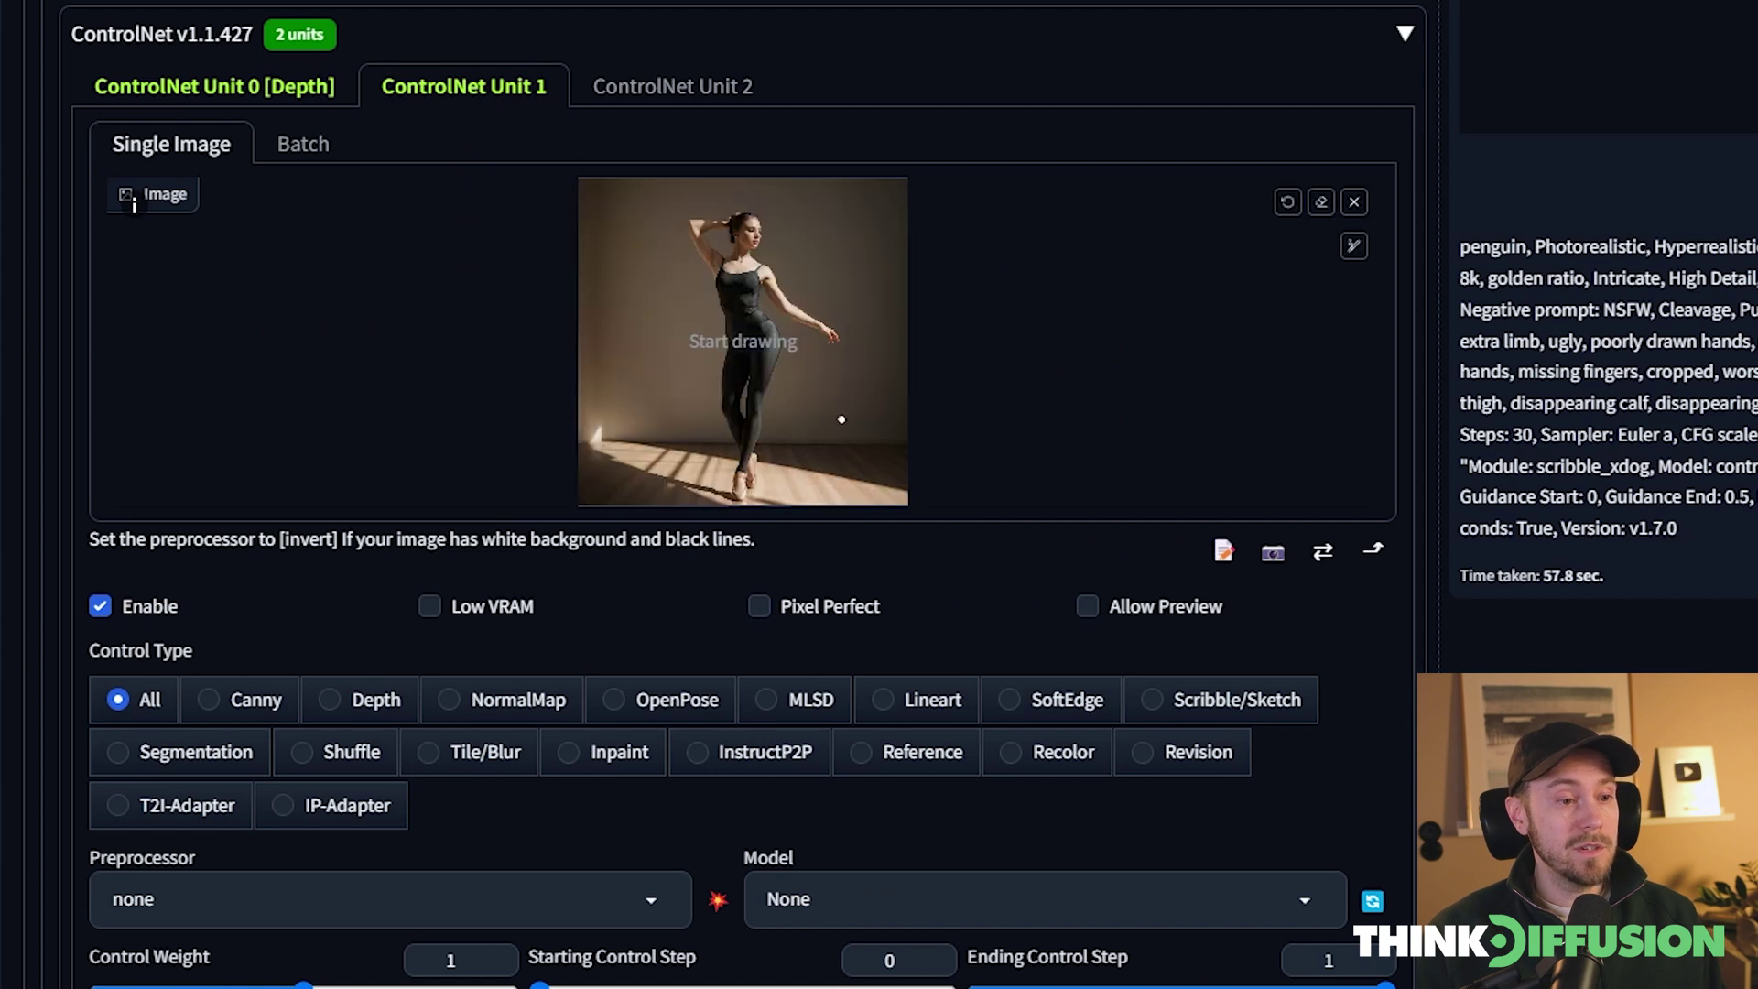
pyautogui.click(759, 606)
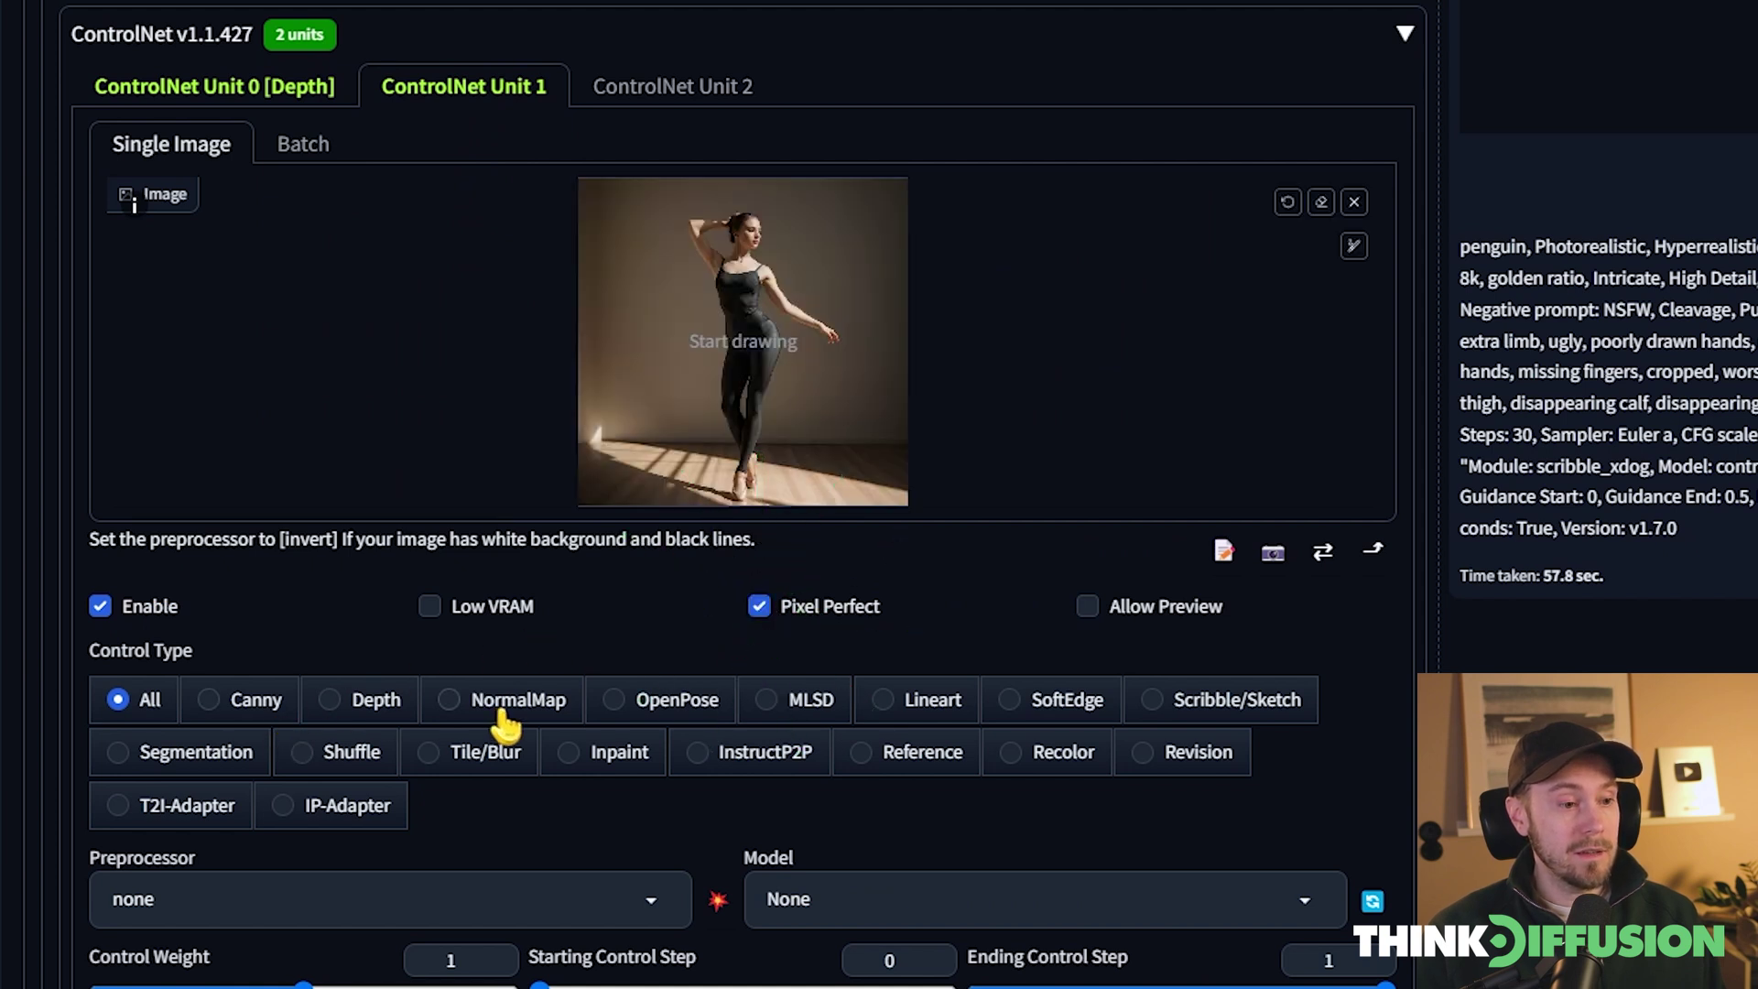
pyautogui.click(700, 710)
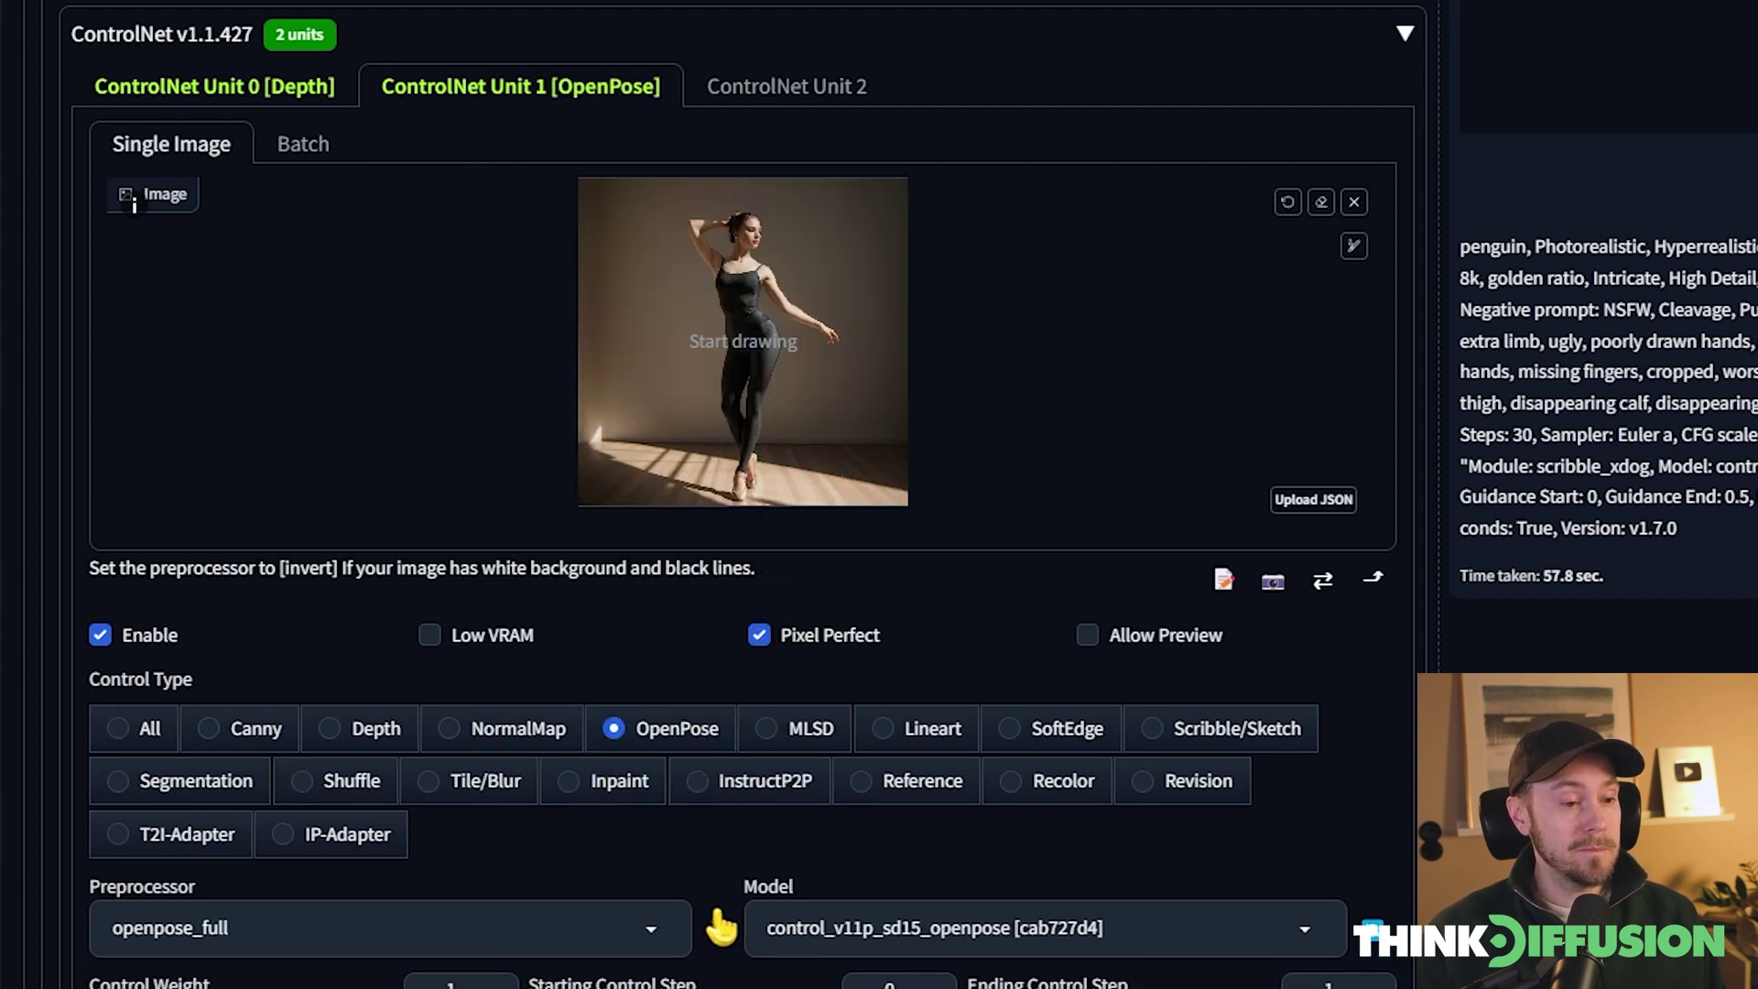
pyautogui.click(718, 928)
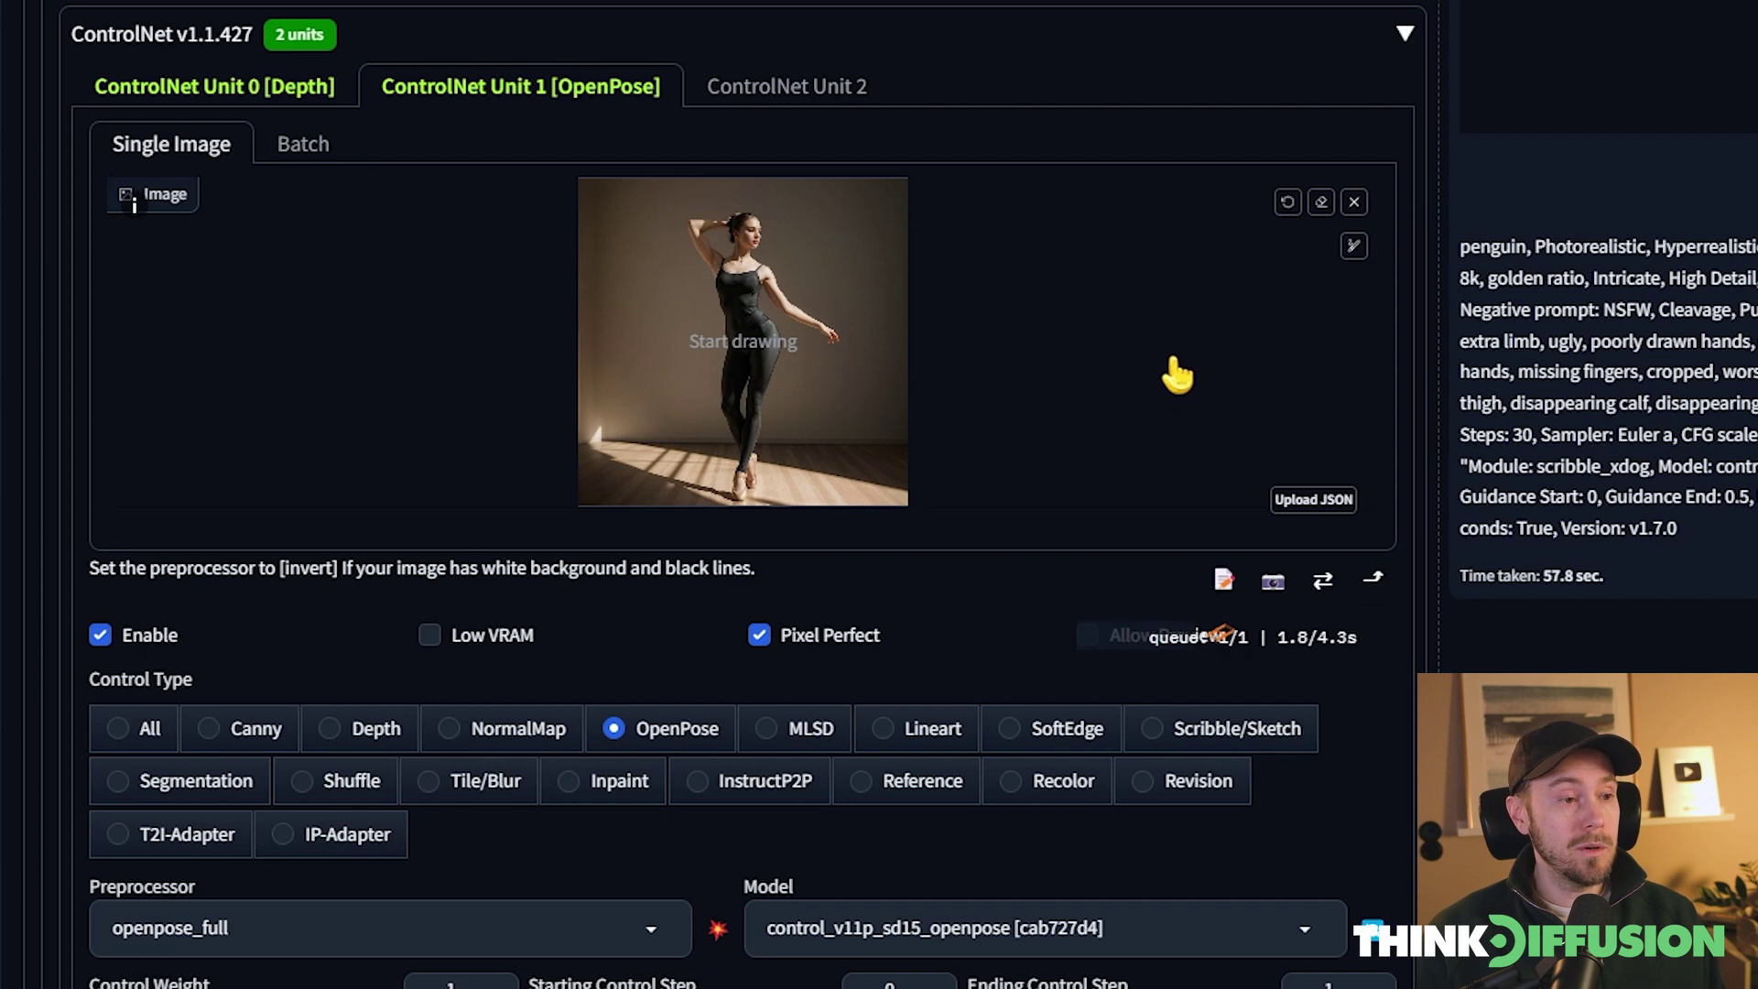